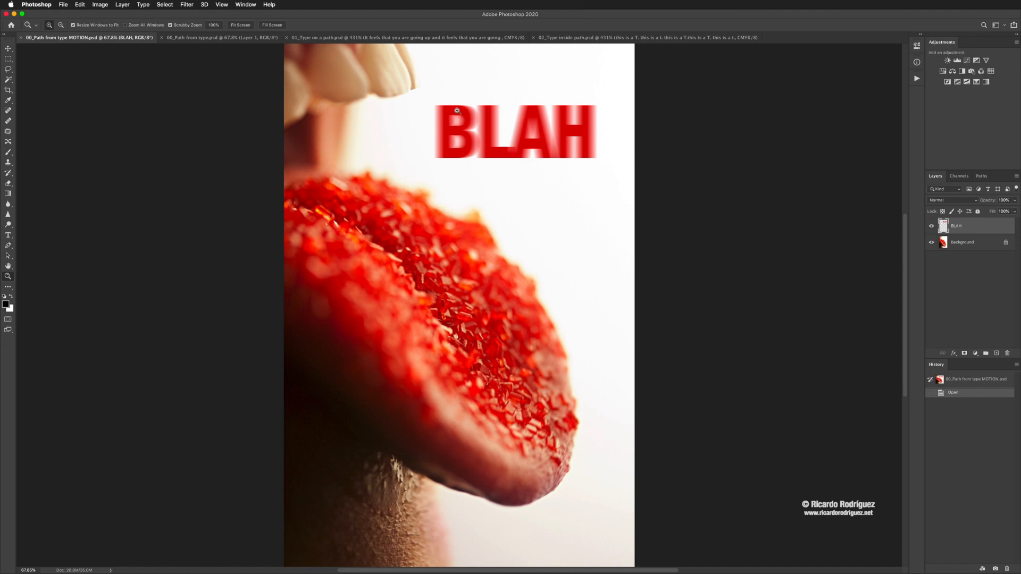
Step: Delete the existing motion-blurred BLAH layer
{"action": "key", "text": "v"}
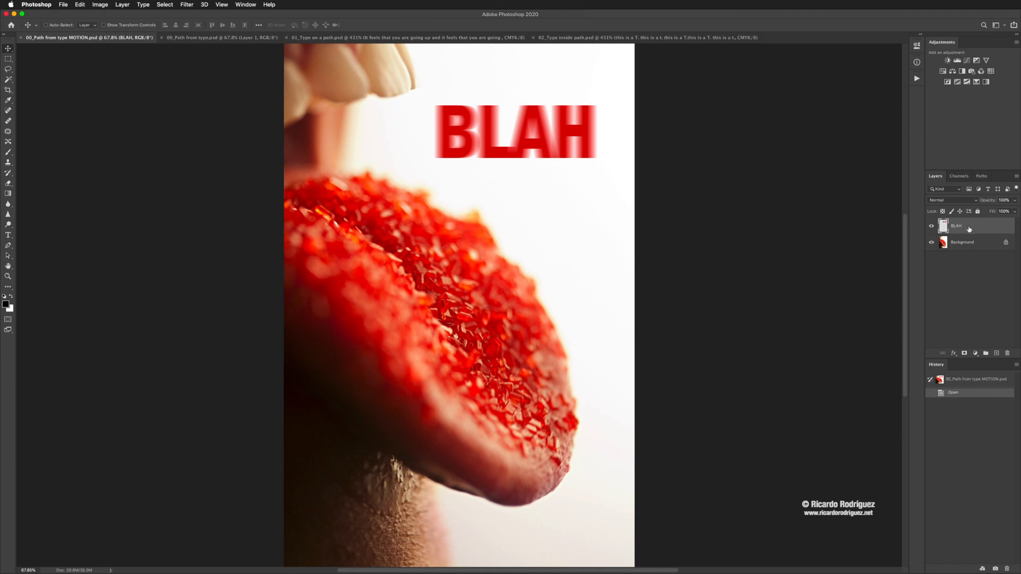
{"action": "left_click_drag", "start_coordinate": [972, 230], "coordinate": [1009, 353]}
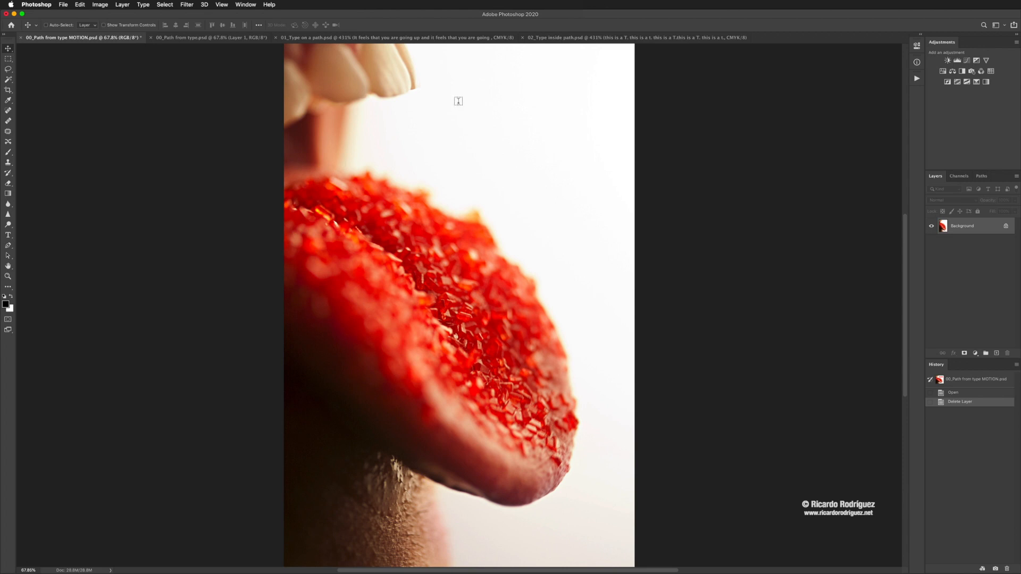
Step: Choose the Horizontal Type tool and duplicate the Background layer
{"action": "key", "text": "t"}
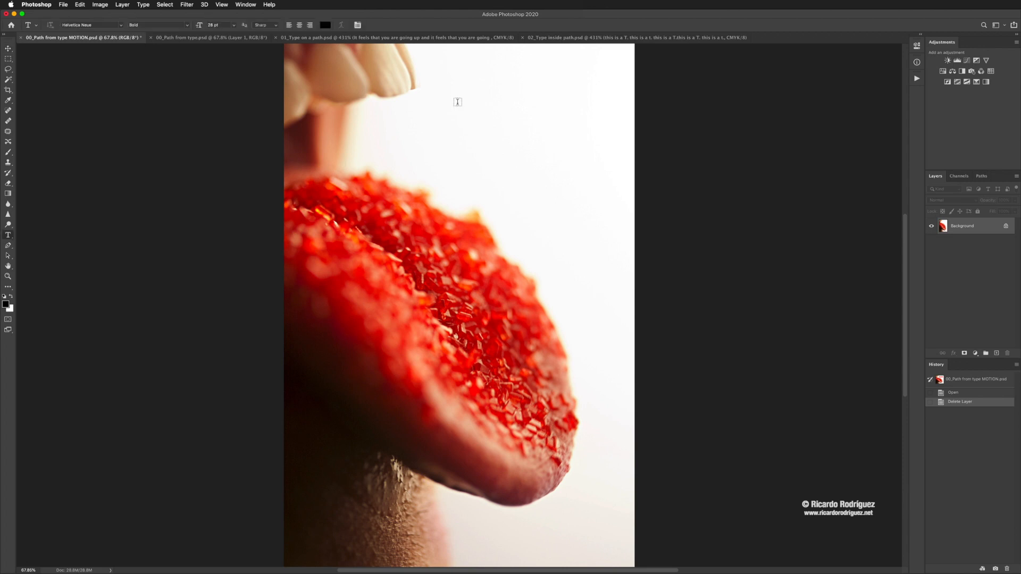
{"action": "left_click", "coordinate": [8, 237]}
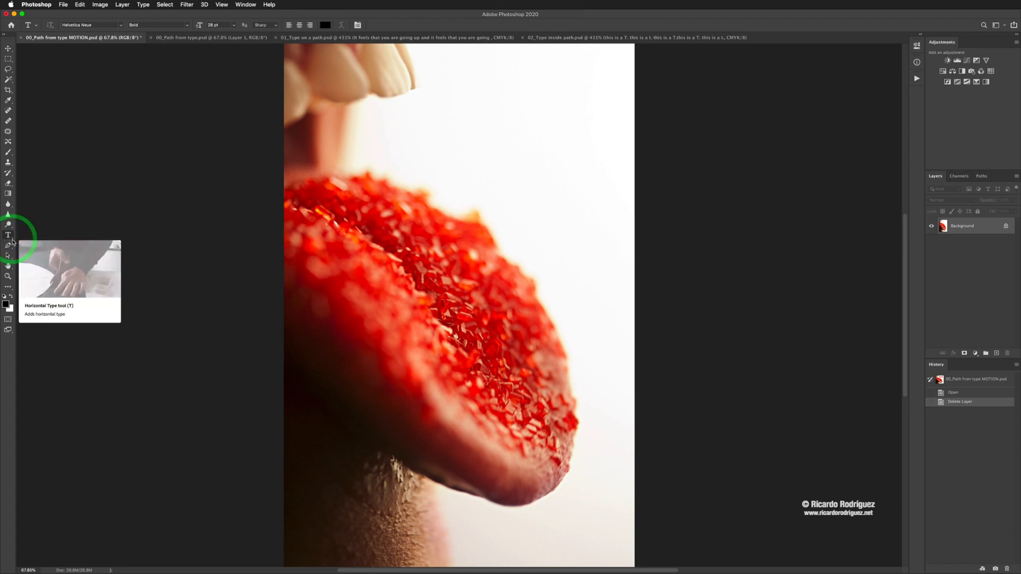
{"action": "left_click", "coordinate": [10, 237]}
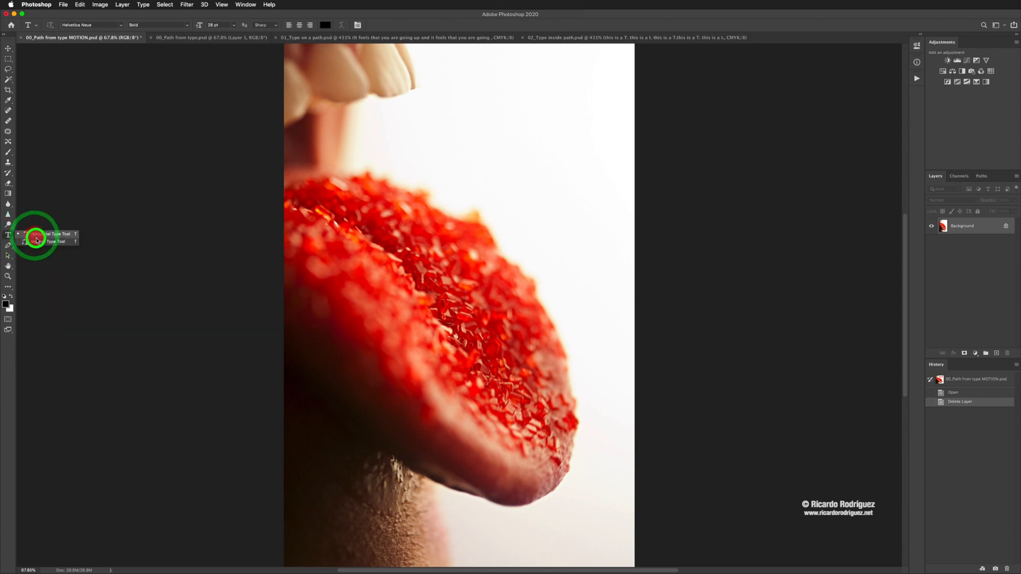
{"action": "left_click", "coordinate": [38, 244]}
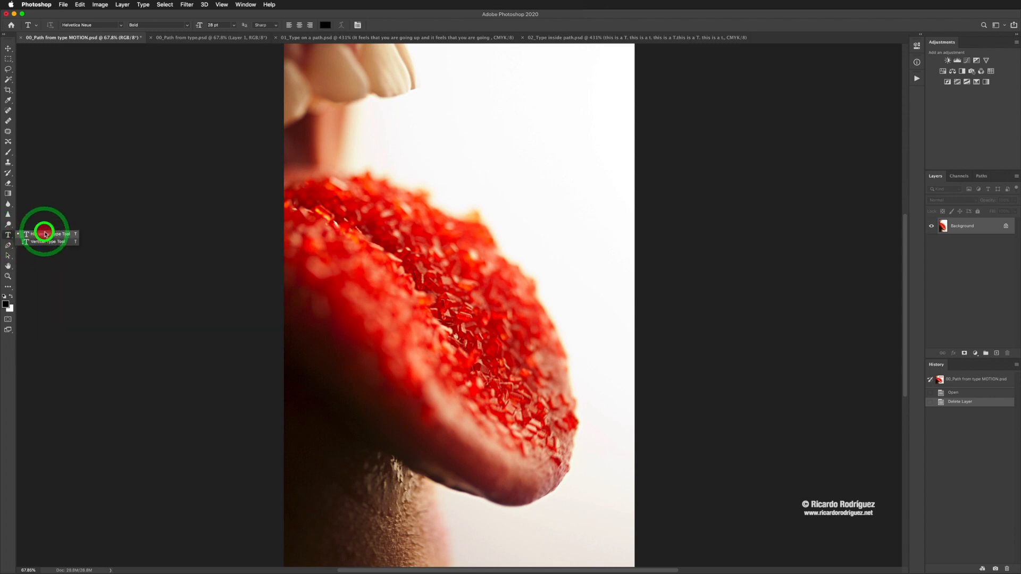
{"action": "left_click", "coordinate": [44, 236]}
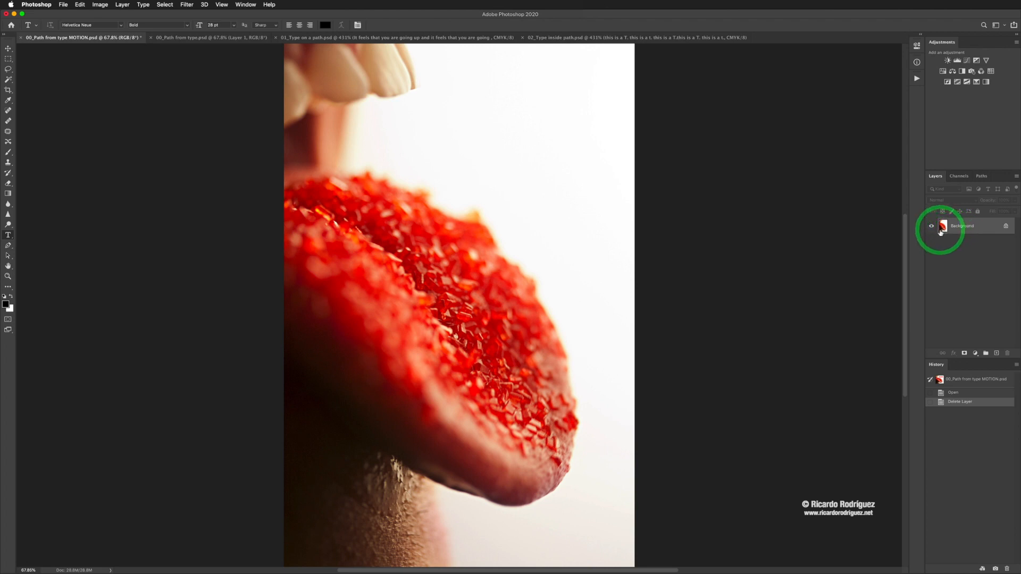
{"action": "key", "text": "super+j"}
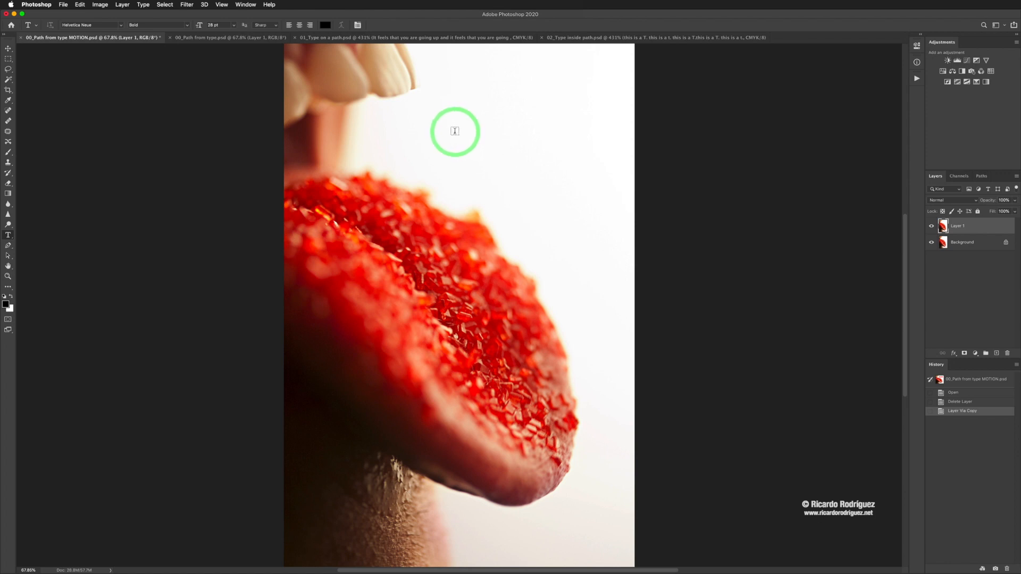
Step: Add the text "BLAH" in the white area above the tongue
{"action": "left_click", "coordinate": [451, 134]}
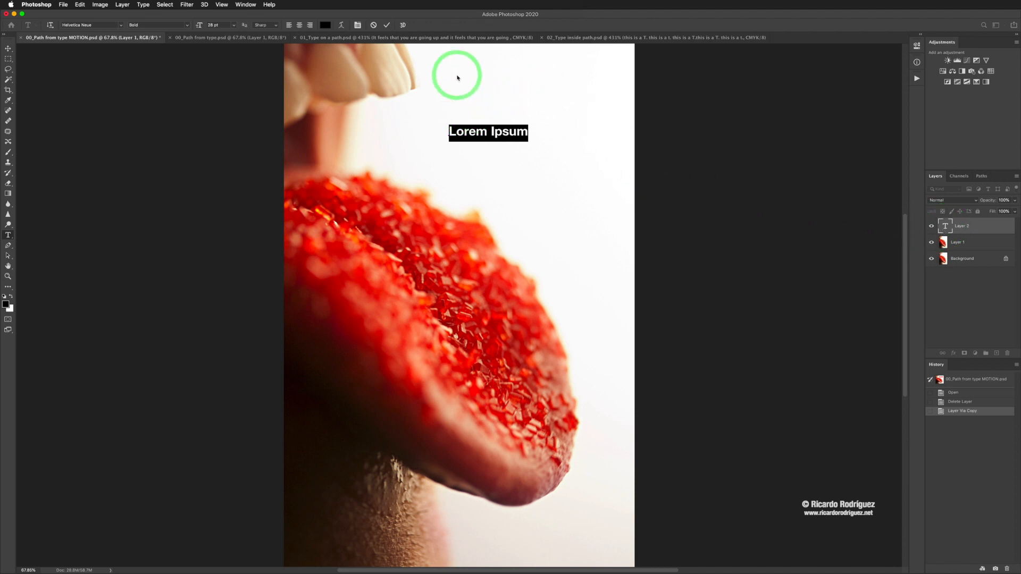
{"action": "type", "text": "BLA"}
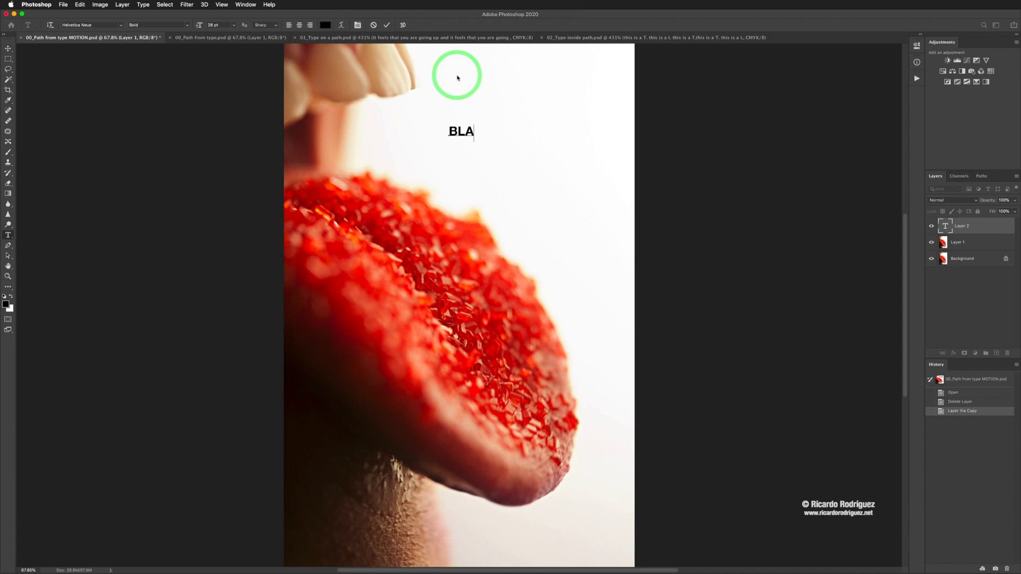
{"action": "type", "text": "H"}
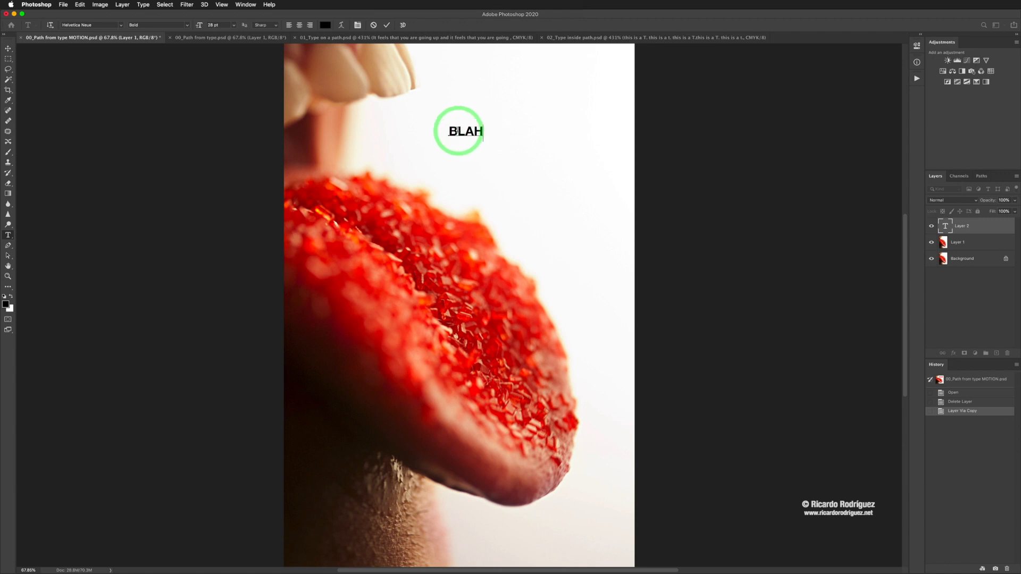
Step: Color all of the BLAH text with a dark red sampled from the sprinkles on the tongue
{"action": "left_click", "coordinate": [448, 132]}
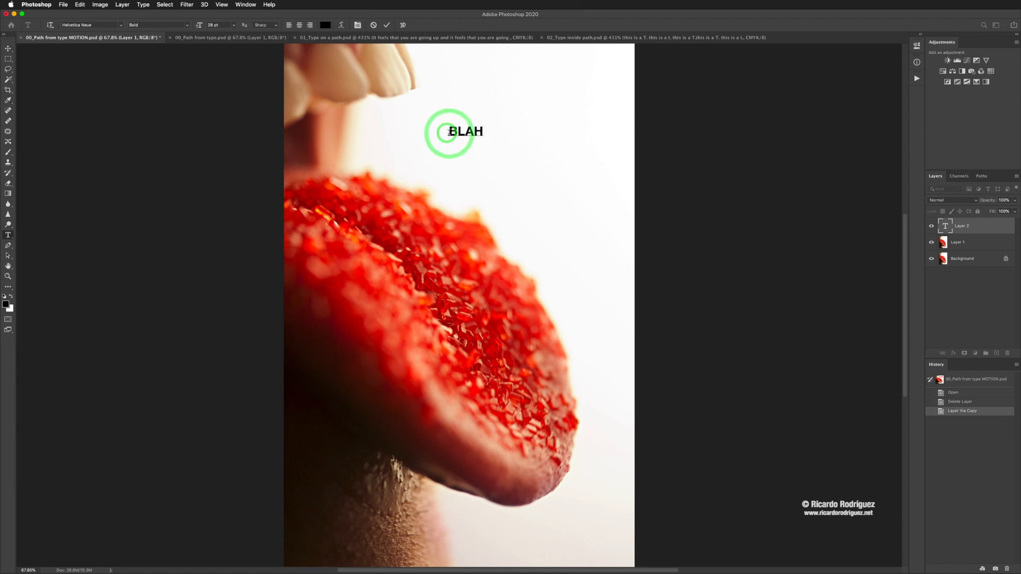
{"action": "left_click_drag", "start_coordinate": [449, 132], "coordinate": [497, 136]}
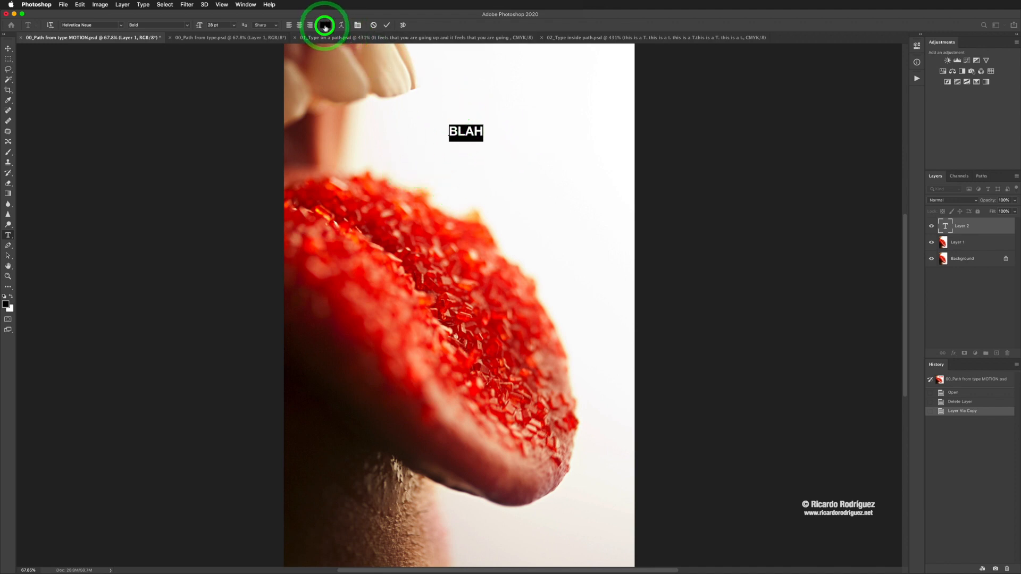
{"action": "left_click", "coordinate": [325, 25]}
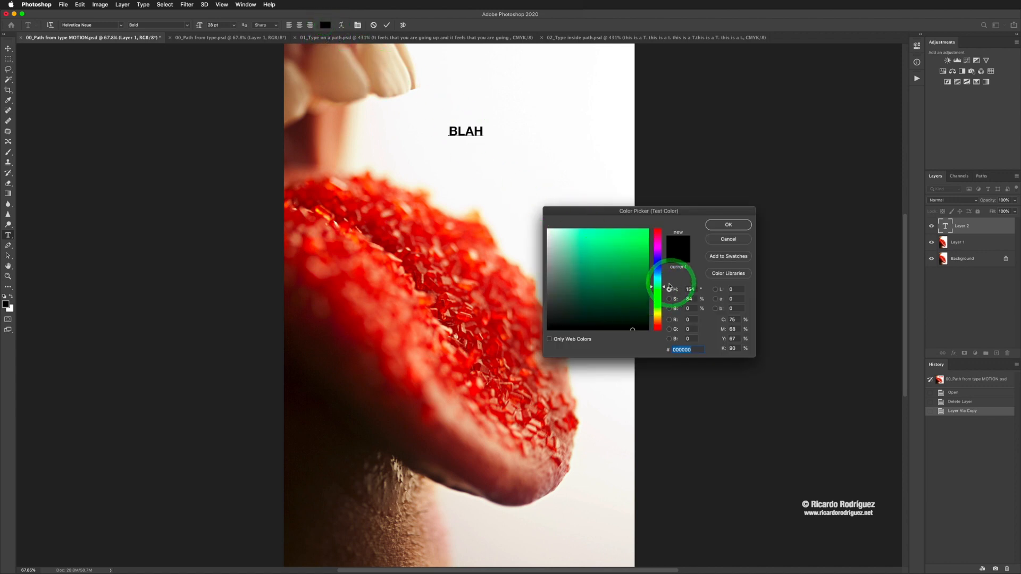
{"action": "left_click_drag", "start_coordinate": [669, 287], "coordinate": [664, 238]}
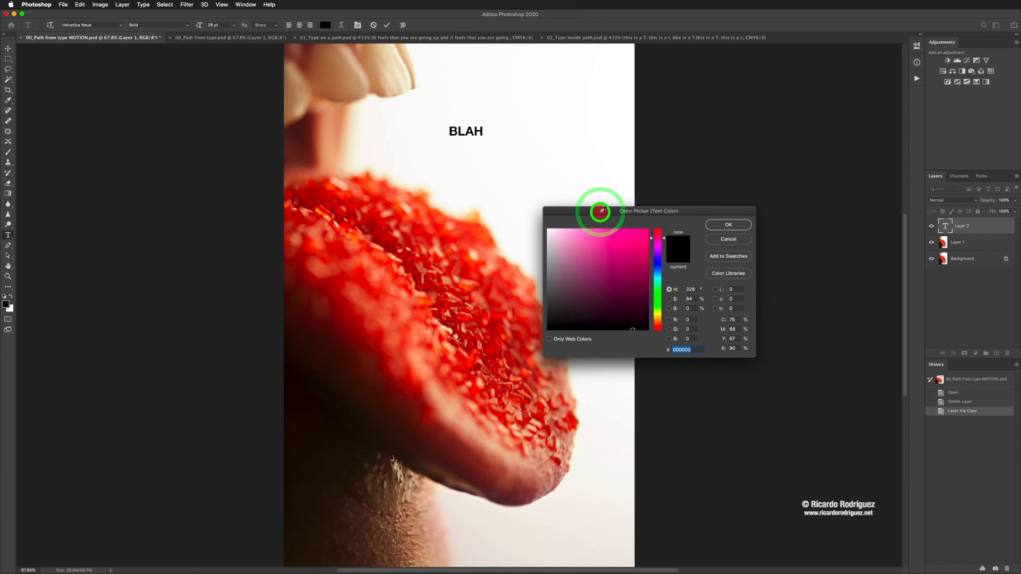
{"action": "left_click_drag", "start_coordinate": [601, 211], "coordinate": [599, 105]}
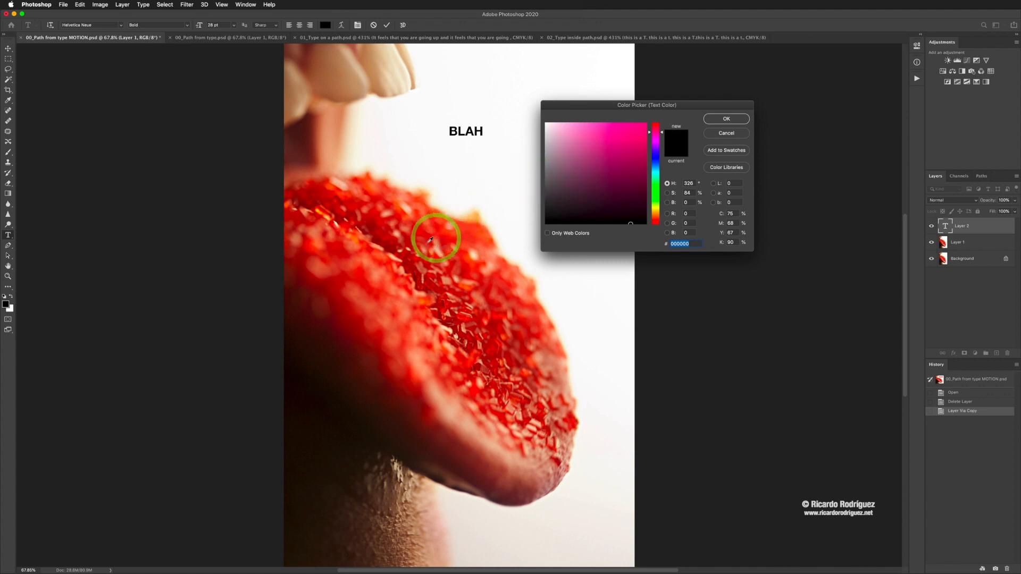
{"action": "left_click", "coordinate": [405, 255]}
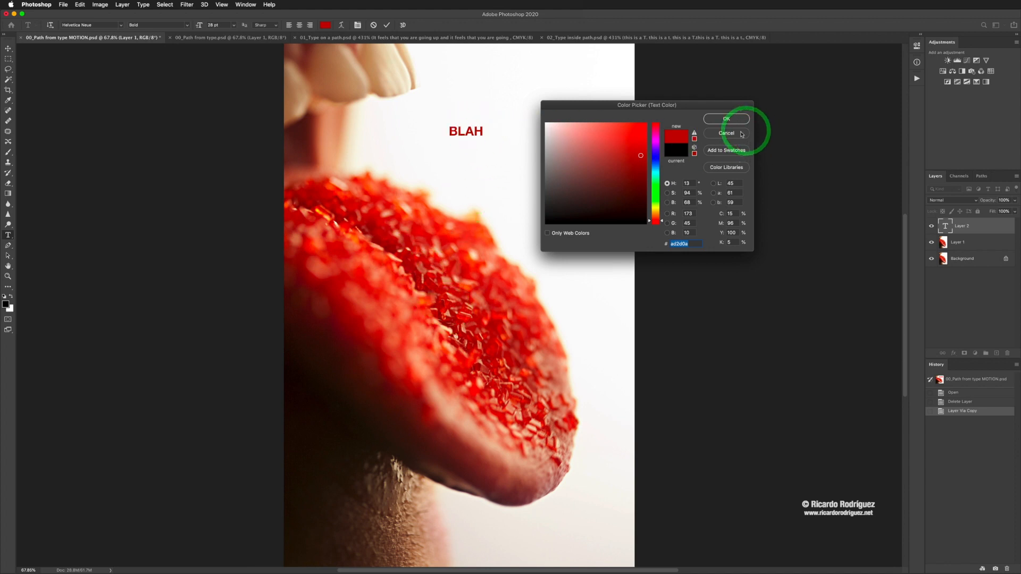
{"action": "left_click", "coordinate": [725, 119]}
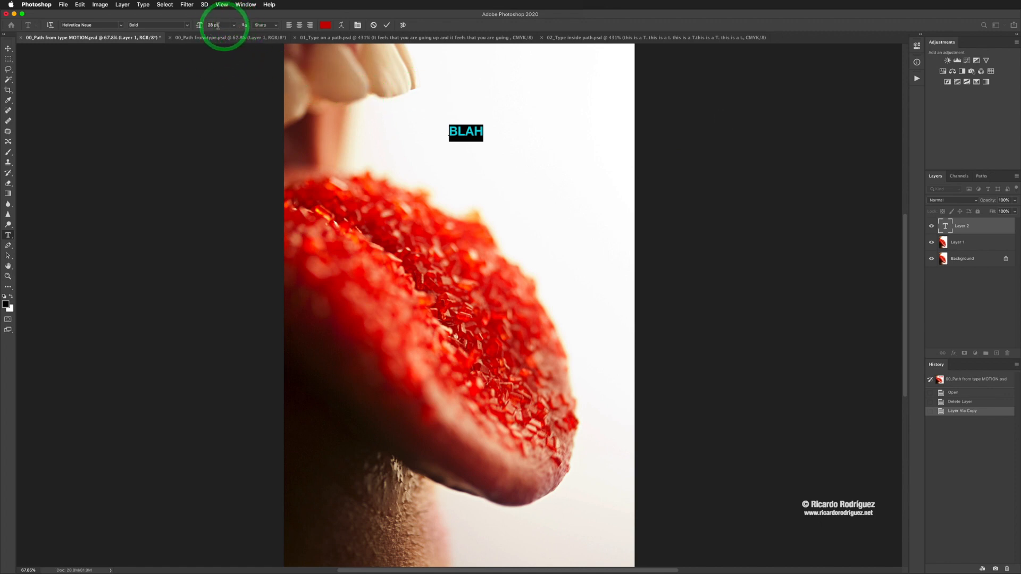
Step: Set the BLAH text size to 72 pt and commit the type layer
{"action": "left_click", "coordinate": [236, 26]}
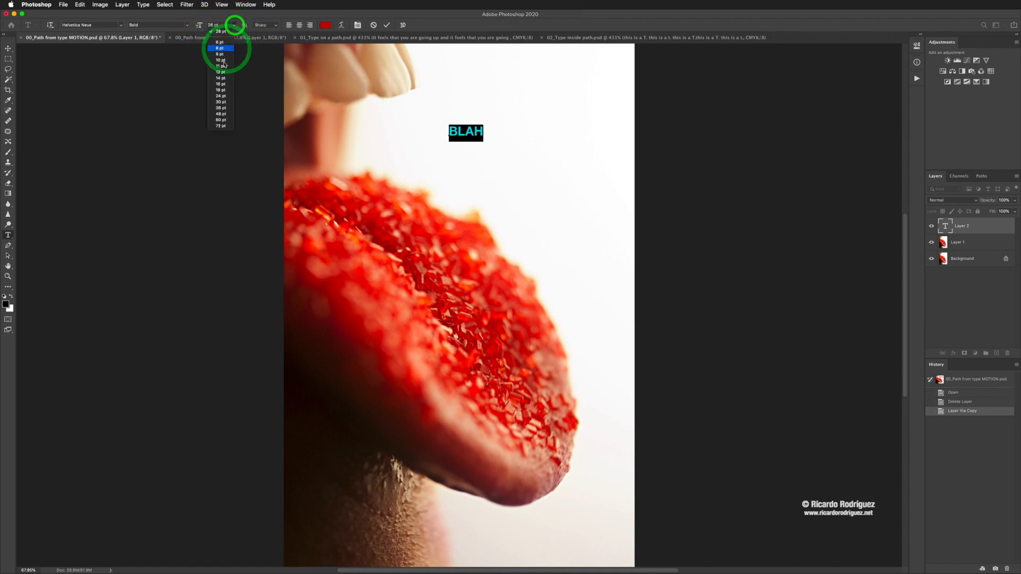
{"action": "left_click", "coordinate": [219, 123]}
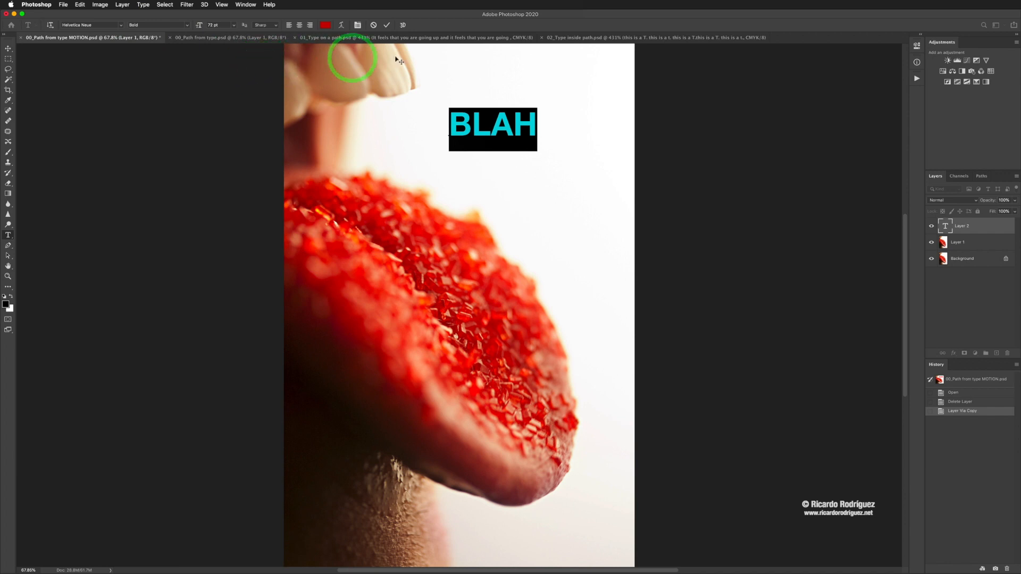
{"action": "left_click", "coordinate": [386, 25]}
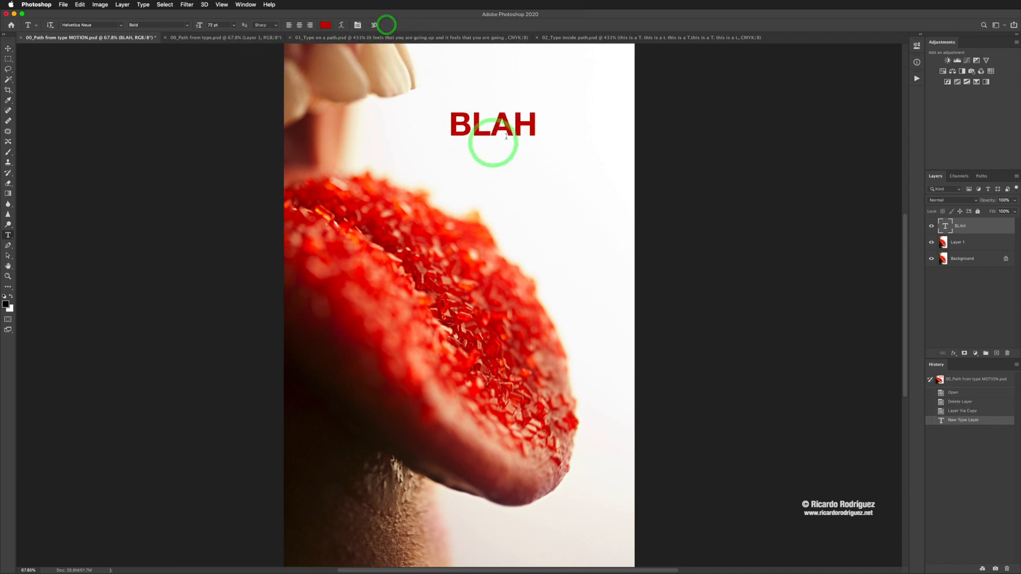
Step: Increase the BLAH text size to 100 pt
{"action": "left_click", "coordinate": [234, 25]}
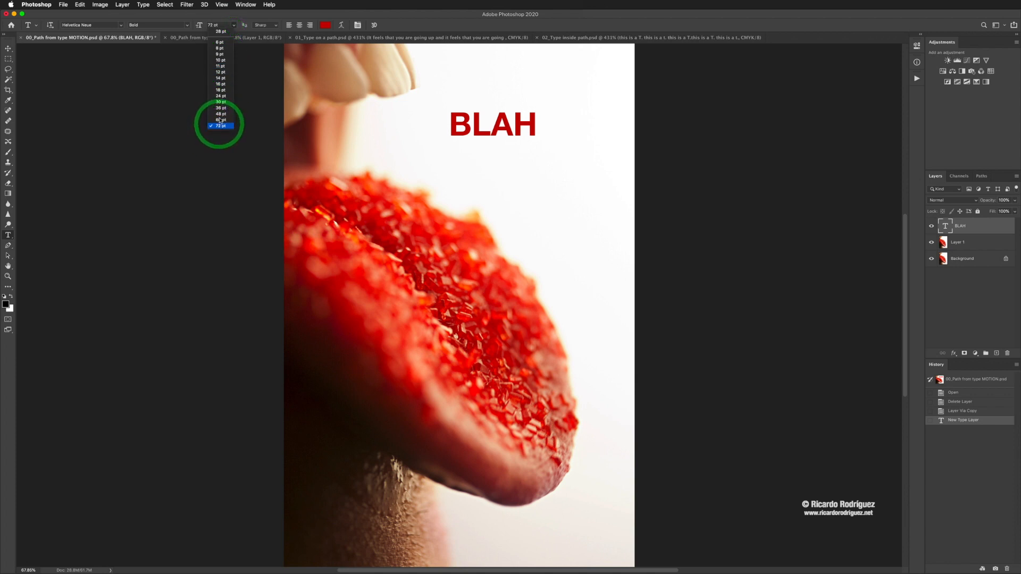
{"action": "left_click", "coordinate": [214, 26]}
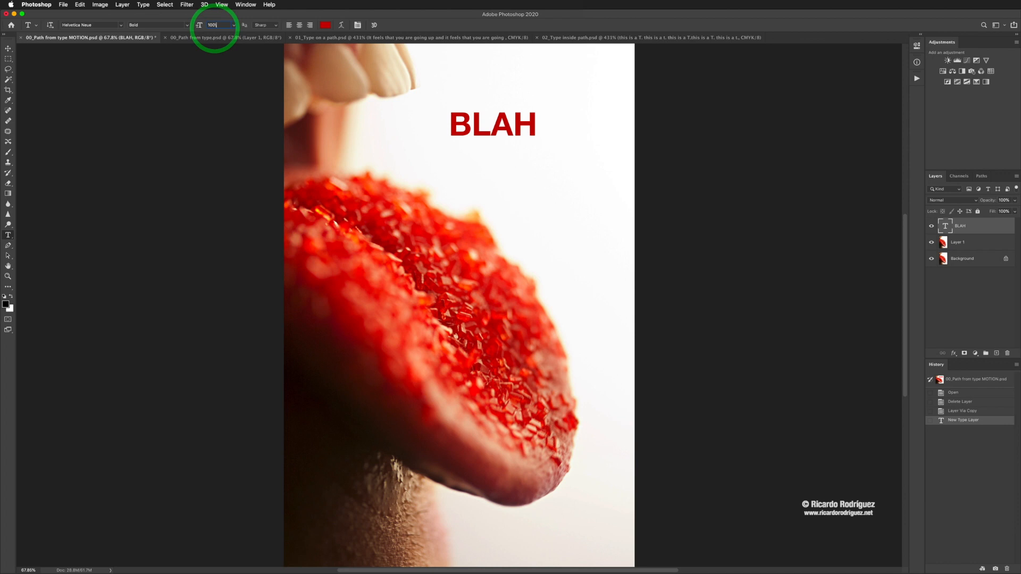
{"action": "key", "text": "Return"}
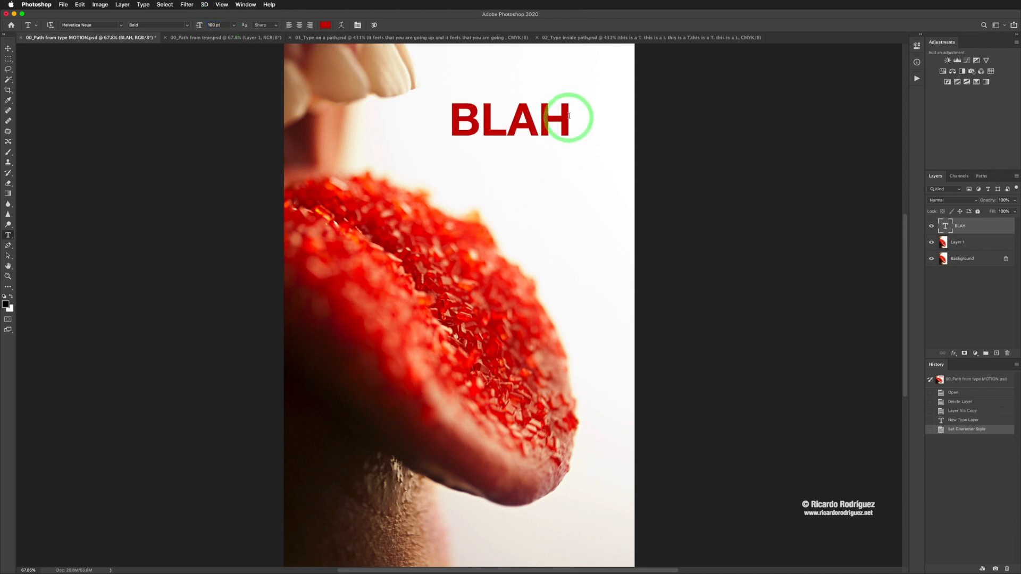
Step: Enlarge the BLAH text proportionally with Free Transform to about 497%, extending beyond the canvas edges
{"action": "key", "text": "v"}
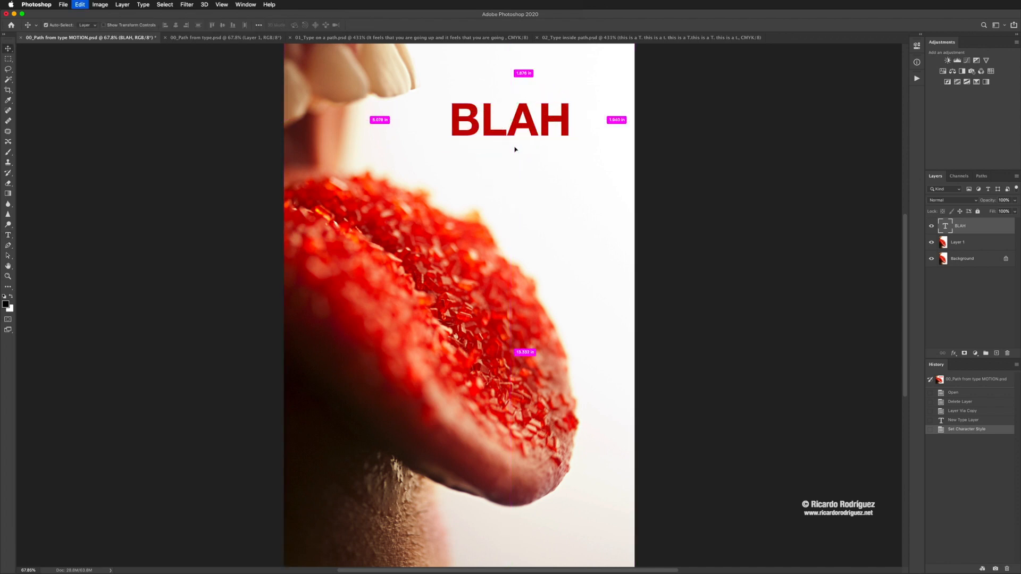
{"action": "key", "text": "super+t"}
{"action": "left_click_drag", "start_coordinate": [570, 157], "coordinate": [626, 183]}
{"action": "left_click_drag", "start_coordinate": [502, 137], "coordinate": [444, 161]}
{"action": "left_click_drag", "start_coordinate": [561, 110], "coordinate": [699, 79]}
{"action": "left_click_drag", "start_coordinate": [386, 195], "coordinate": [215, 346]}
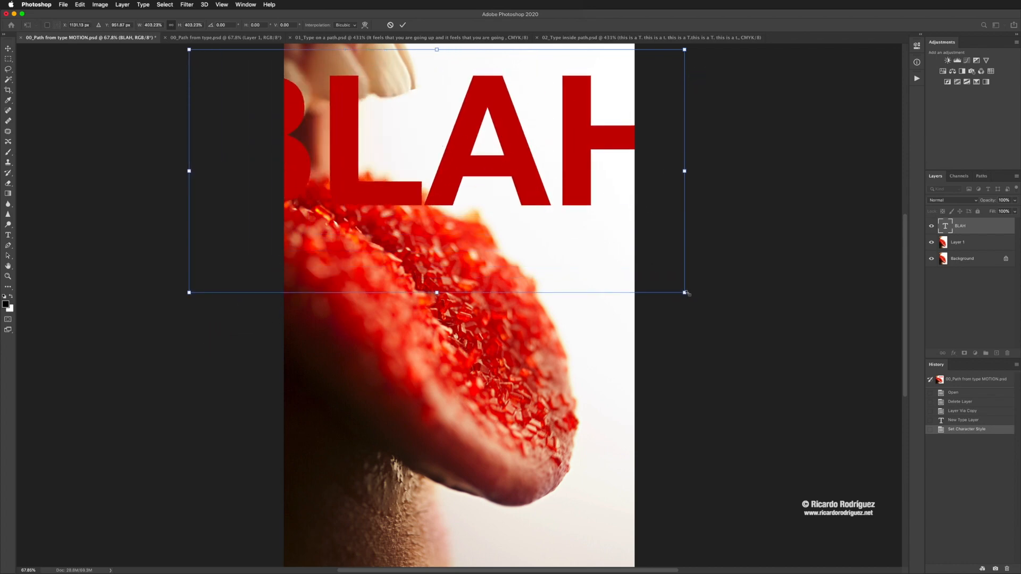
{"action": "left_click_drag", "start_coordinate": [685, 294], "coordinate": [761, 430]}
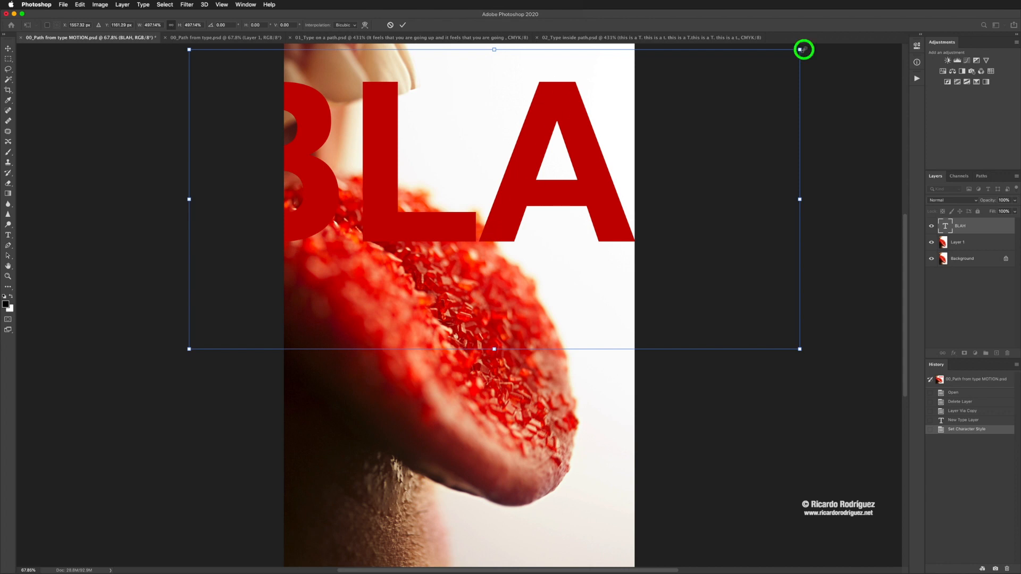
Step: Scale the BLAH text down proportionally to about 136%, position it over the white area above the tongue, and commit the transform
{"action": "left_click_drag", "start_coordinate": [801, 50], "coordinate": [577, 153]}
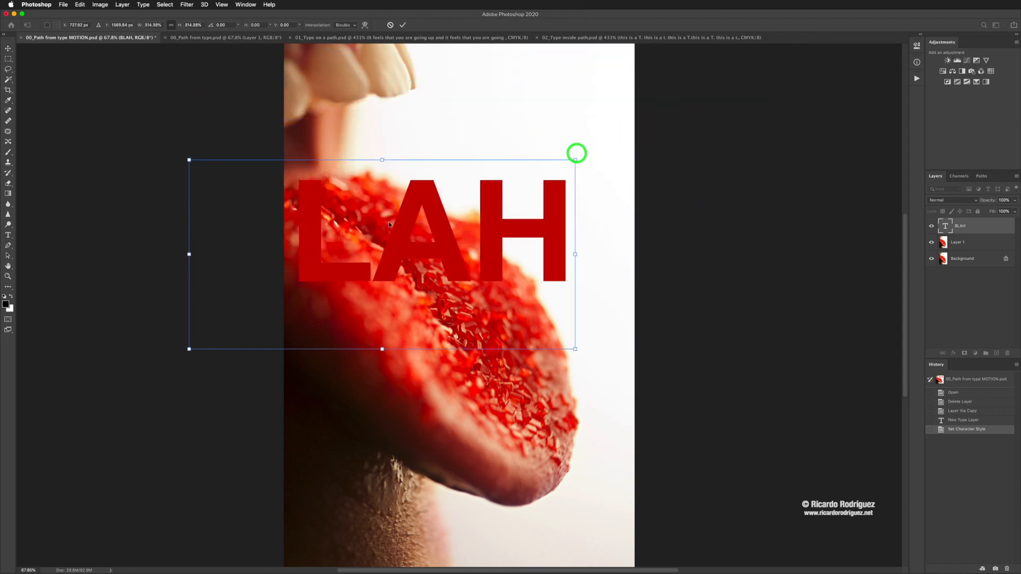
{"action": "left_click_drag", "start_coordinate": [389, 224], "coordinate": [496, 125]}
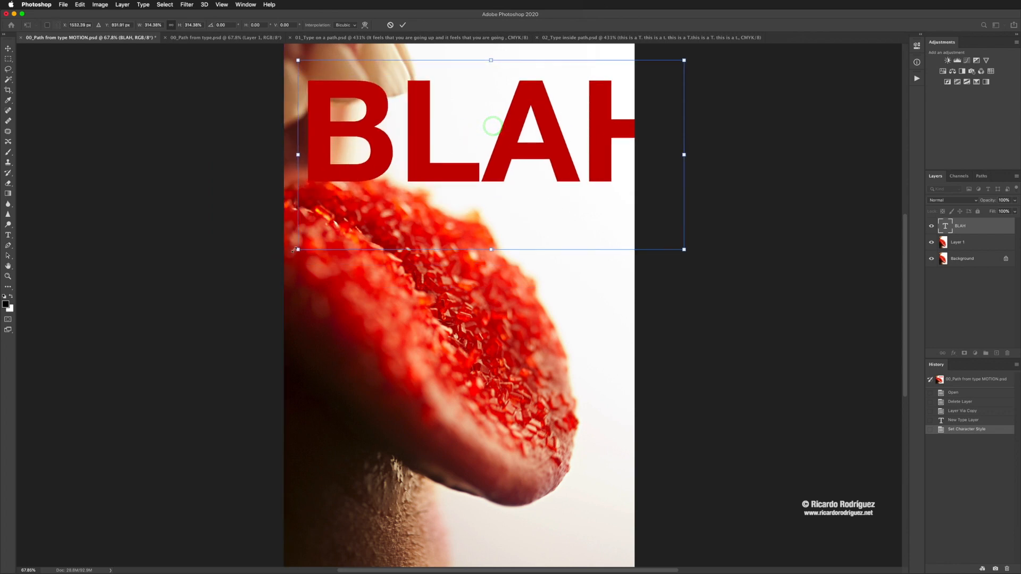
{"action": "left_click_drag", "start_coordinate": [298, 249], "coordinate": [431, 184]}
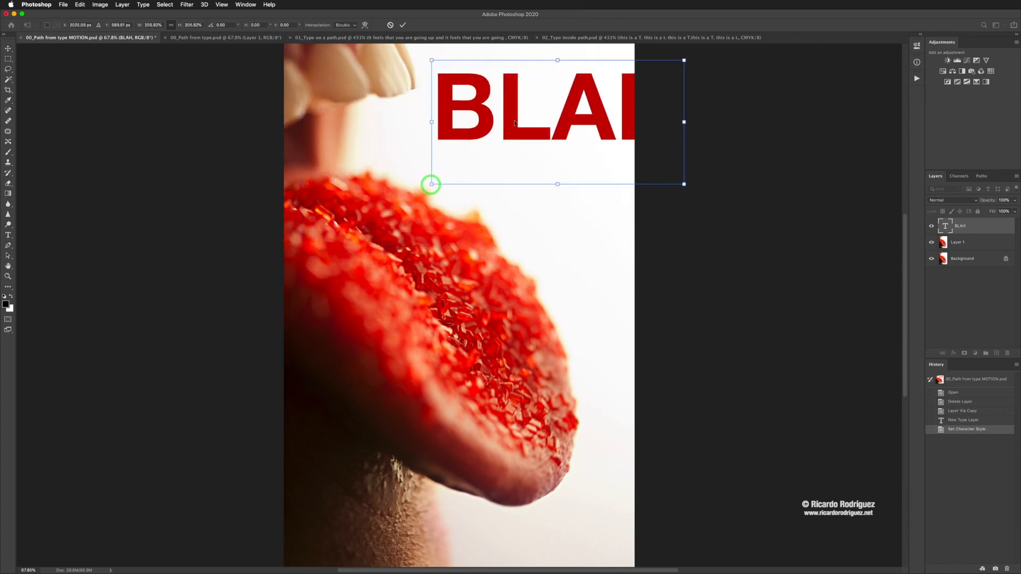
{"action": "left_click_drag", "start_coordinate": [515, 123], "coordinate": [463, 141]}
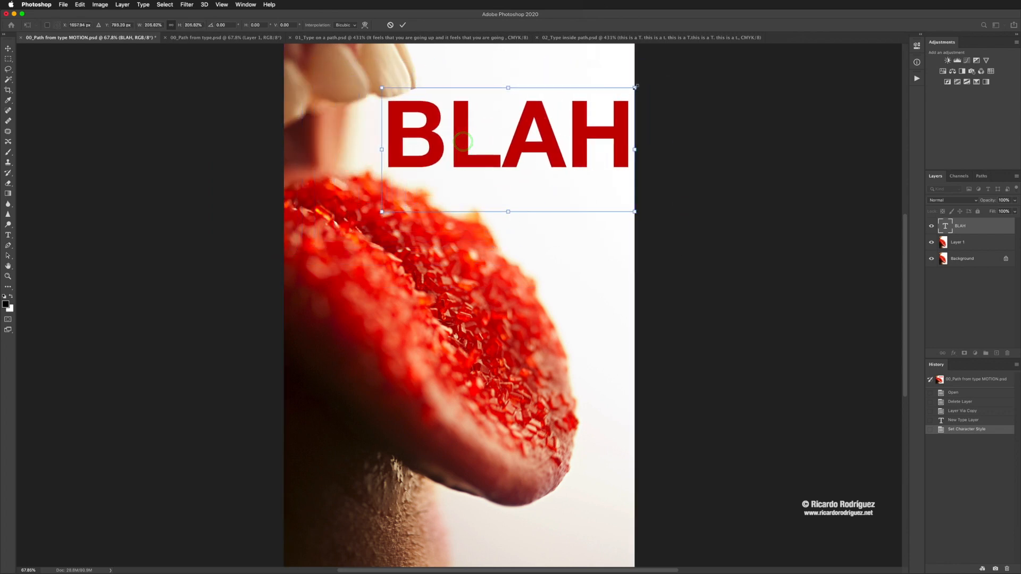
{"action": "left_click_drag", "start_coordinate": [635, 88], "coordinate": [581, 114]}
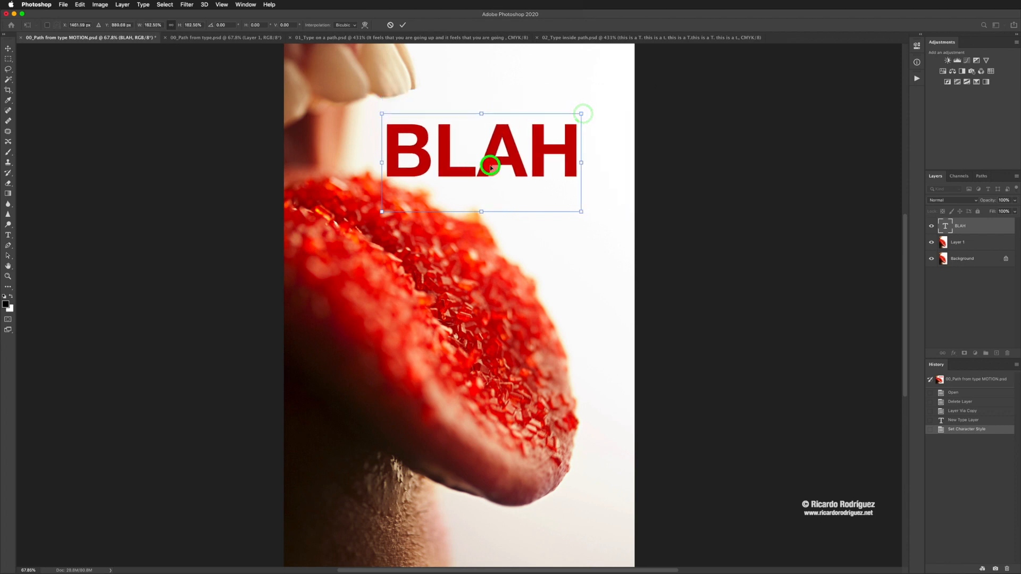
{"action": "left_click_drag", "start_coordinate": [490, 167], "coordinate": [504, 158]}
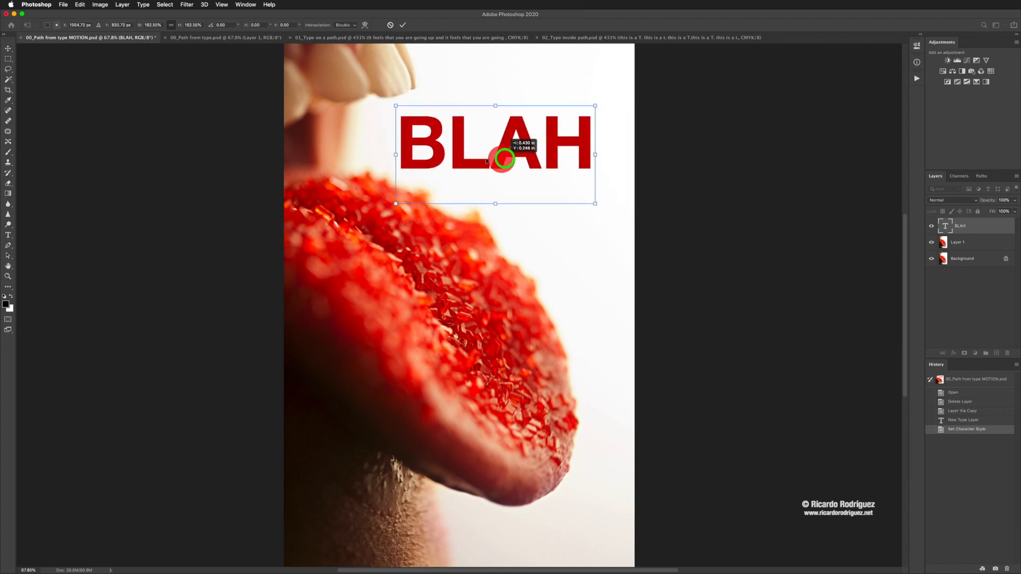
{"action": "left_click_drag", "start_coordinate": [396, 106], "coordinate": [429, 123]}
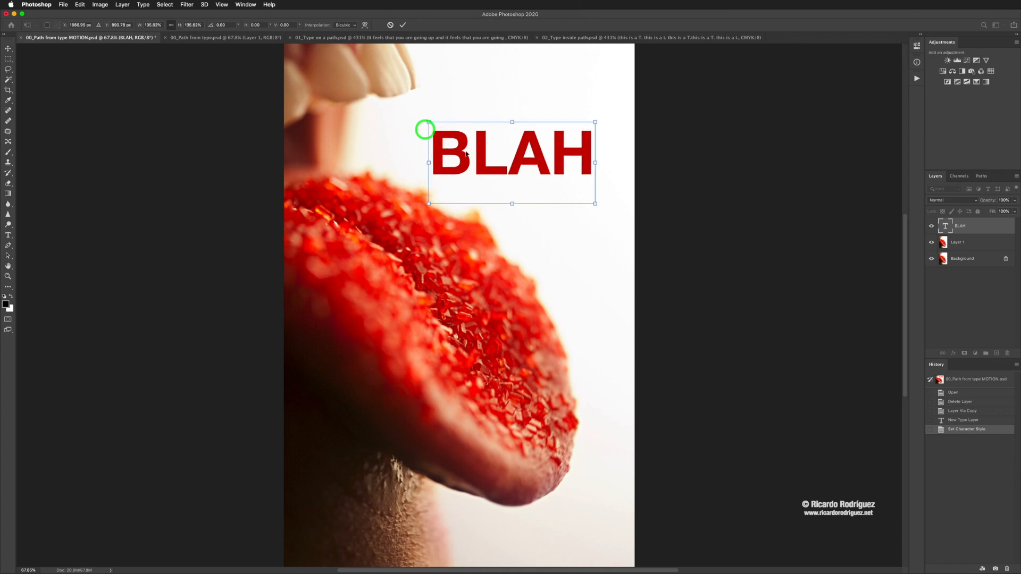
{"action": "left_click_drag", "start_coordinate": [480, 156], "coordinate": [466, 144]}
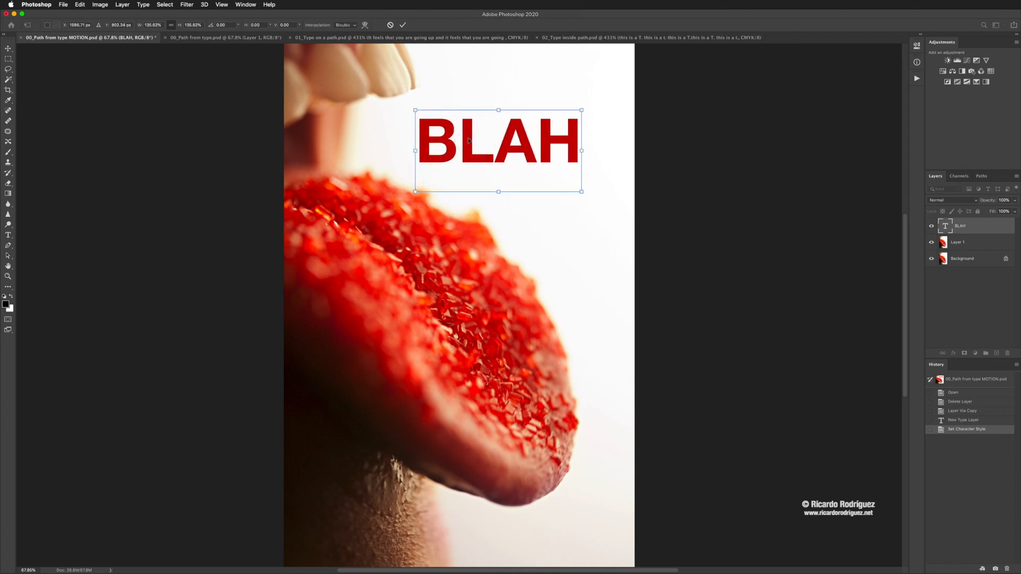
{"action": "left_click", "coordinate": [402, 25]}
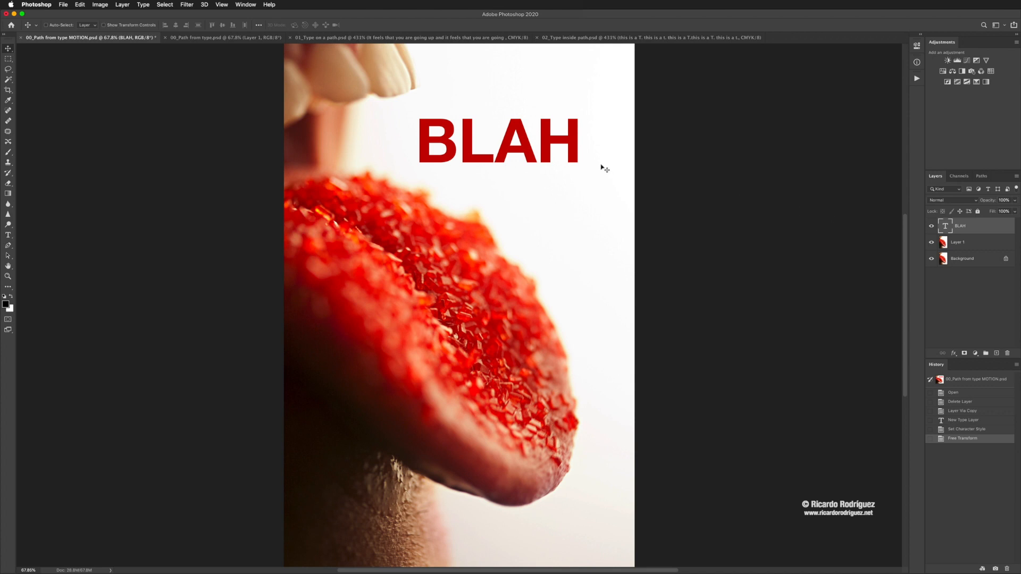
Step: Open the BLAH text for editing and view its text color options without changing them
{"action": "double_click", "coordinate": [945, 229]}
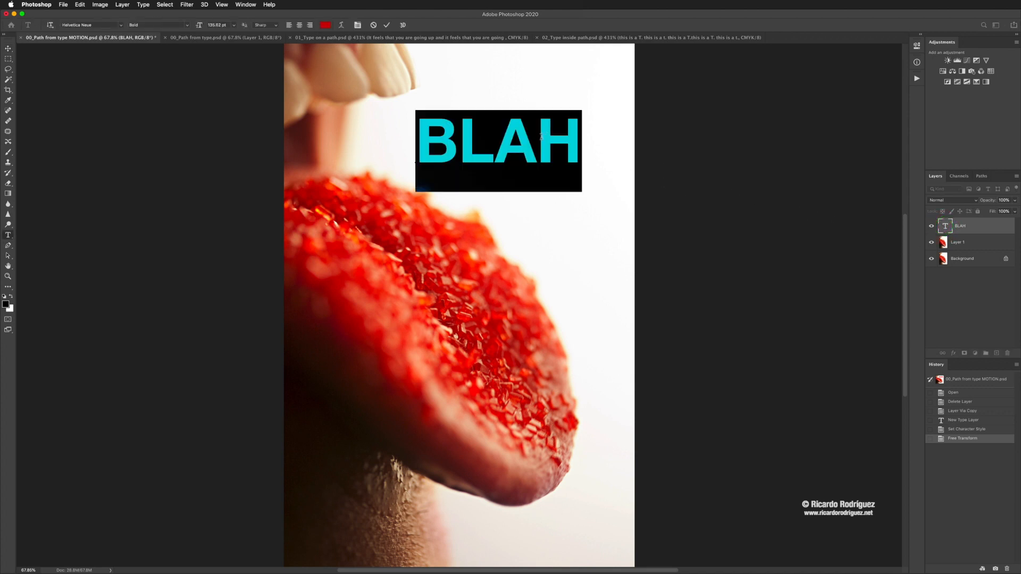
{"action": "left_click", "coordinate": [326, 25]}
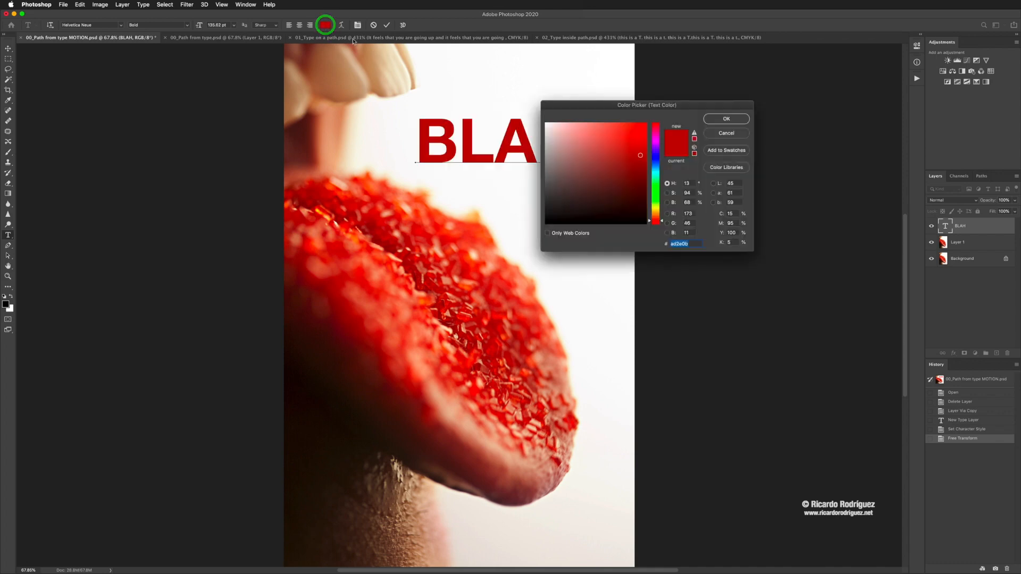
{"action": "left_click", "coordinate": [721, 133]}
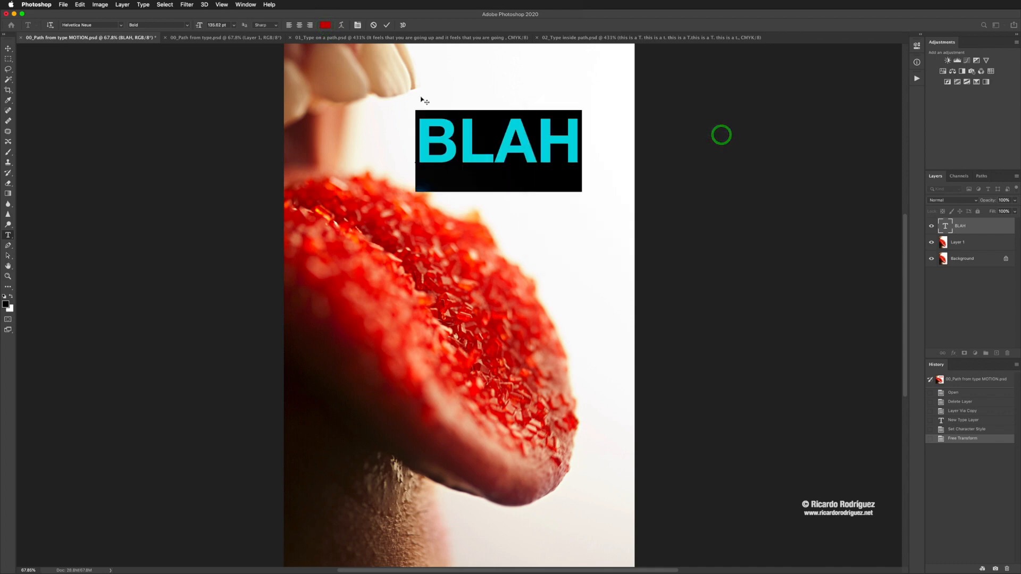
Step: Preview other fonts, down to Apple Chancery, on the selected BLAH text and leave the font list without choosing one
{"action": "left_click", "coordinate": [121, 25]}
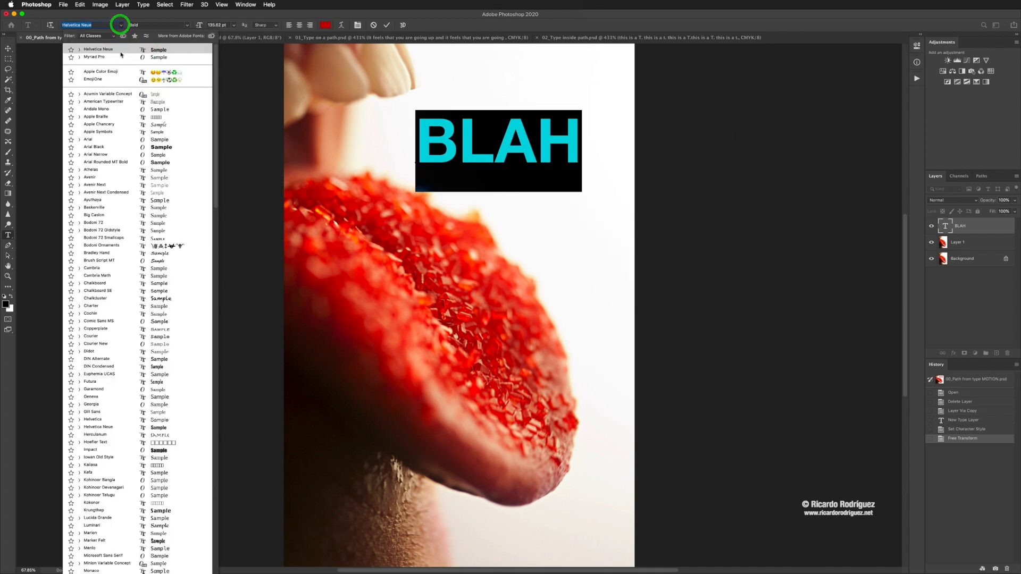
{"action": "key", "text": "Down"}
{"action": "key", "text": "Down"}
{"action": "key", "text": "Down"}
{"action": "key", "text": "Down"}
{"action": "key", "text": "Down"}
{"action": "key", "text": "Down"}
{"action": "key", "text": "Down"}
{"action": "key", "text": "Down"}
{"action": "key", "text": "Down"}
{"action": "key", "text": "Down"}
{"action": "key", "text": "Down"}
{"action": "key", "text": "Down"}
{"action": "key", "text": "Down"}
{"action": "key", "text": "Down"}
{"action": "key", "text": "Down"}
{"action": "key", "text": "Down"}
{"action": "key", "text": "Down"}
{"action": "key", "text": "Down"}
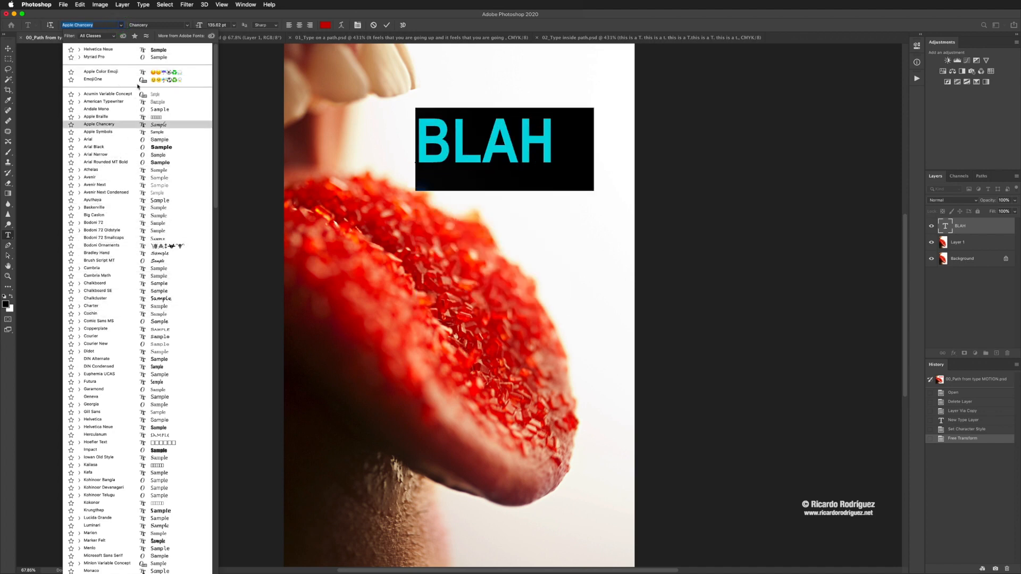
{"action": "left_click", "coordinate": [173, 16]}
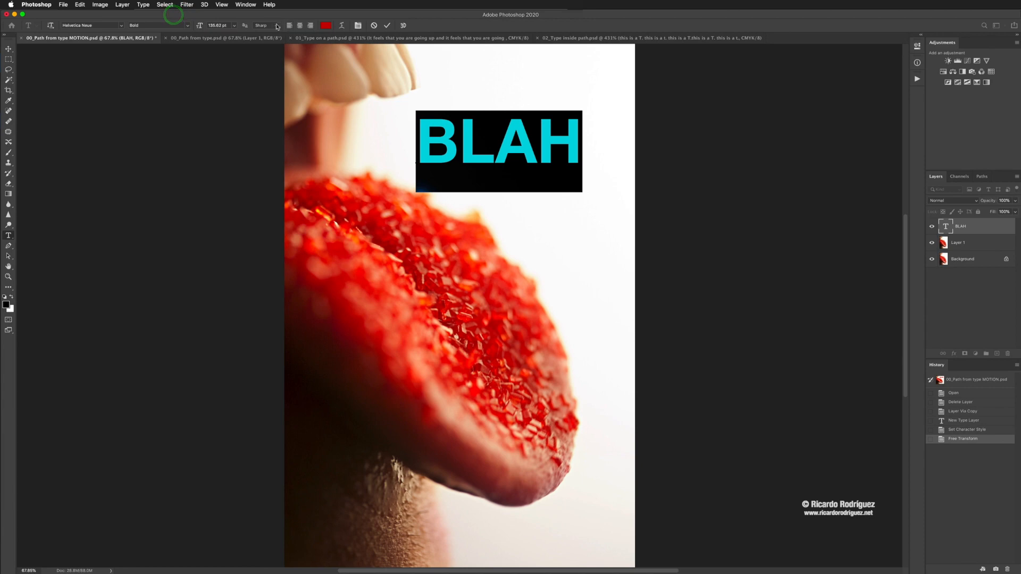
Step: Show the Paragraph settings and the Character settings for the selected BLAH text
{"action": "left_click", "coordinate": [245, 6]}
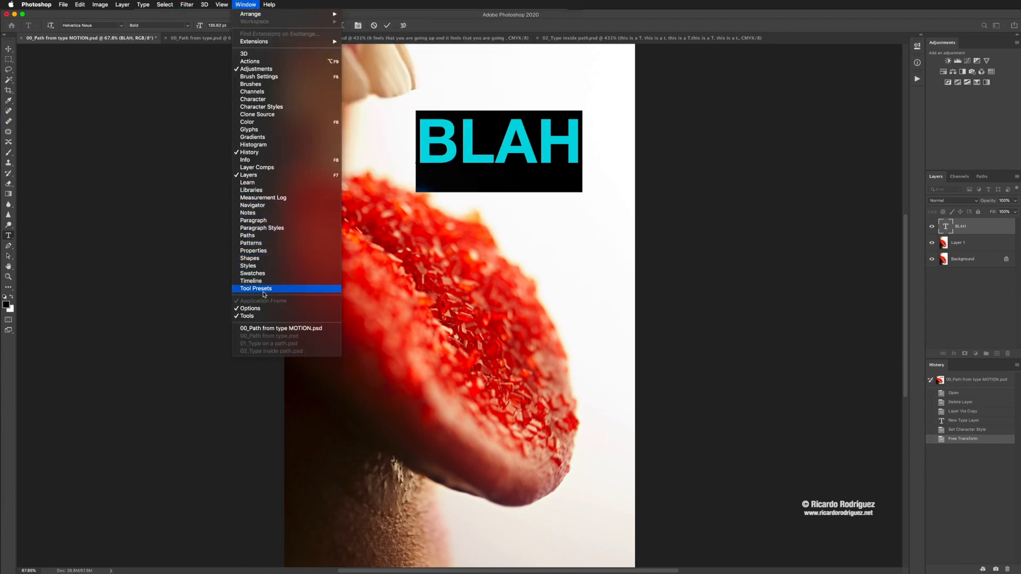
{"action": "left_click", "coordinate": [249, 220]}
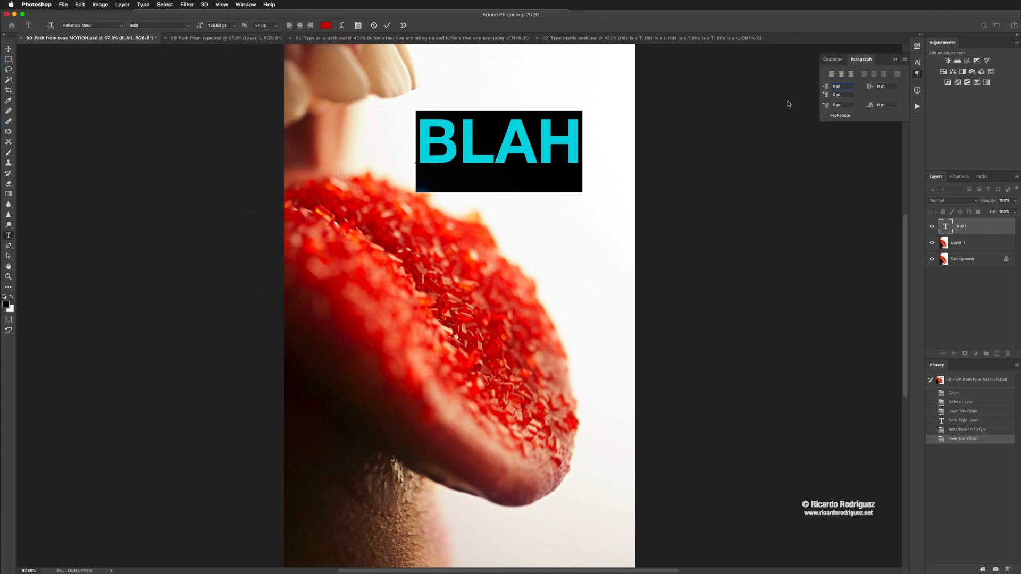
{"action": "left_click", "coordinate": [834, 59]}
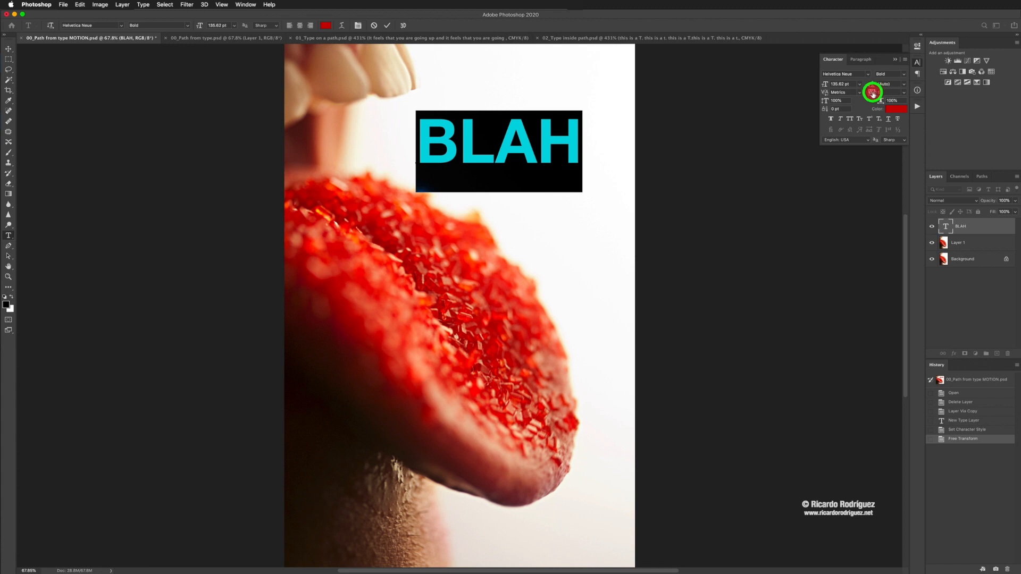
Step: Try much wider tracking on the BLAH letters, reset the tracking to 0, and commit the text edit
{"action": "left_click_drag", "start_coordinate": [872, 94], "coordinate": [867, 92]}
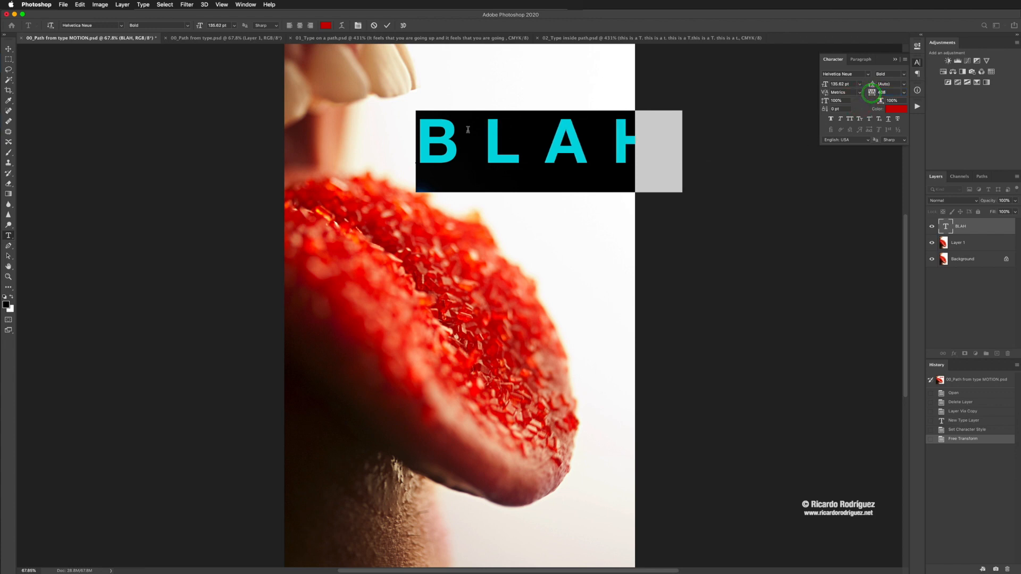
{"action": "left_click", "coordinate": [905, 93]}
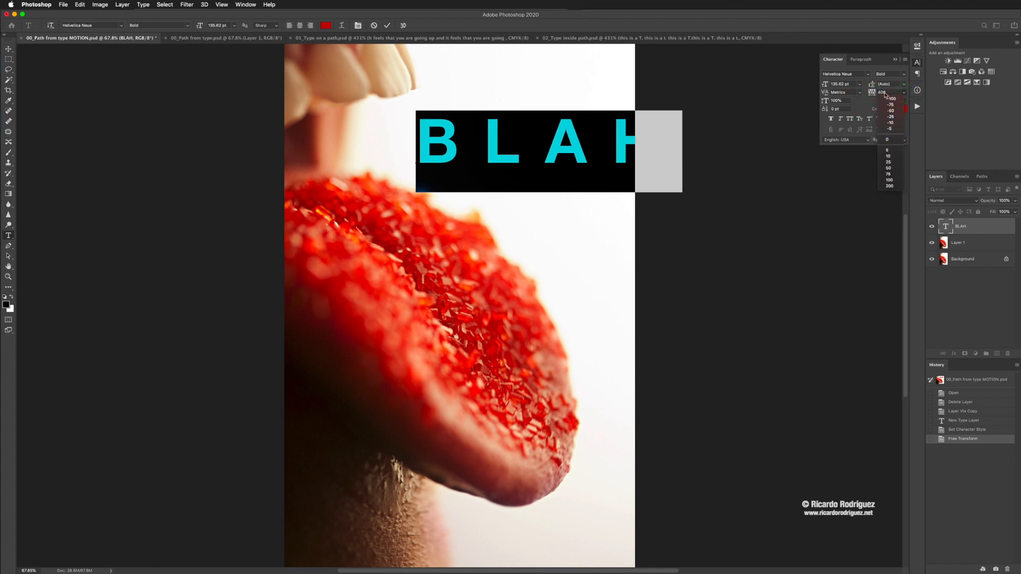
{"action": "left_click", "coordinate": [887, 141]}
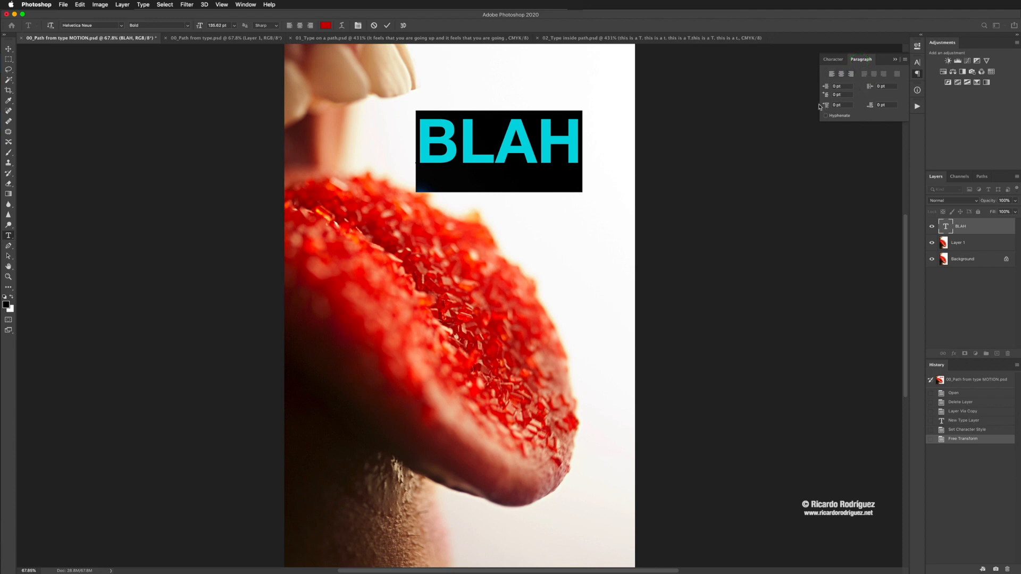
{"action": "left_click", "coordinate": [389, 26]}
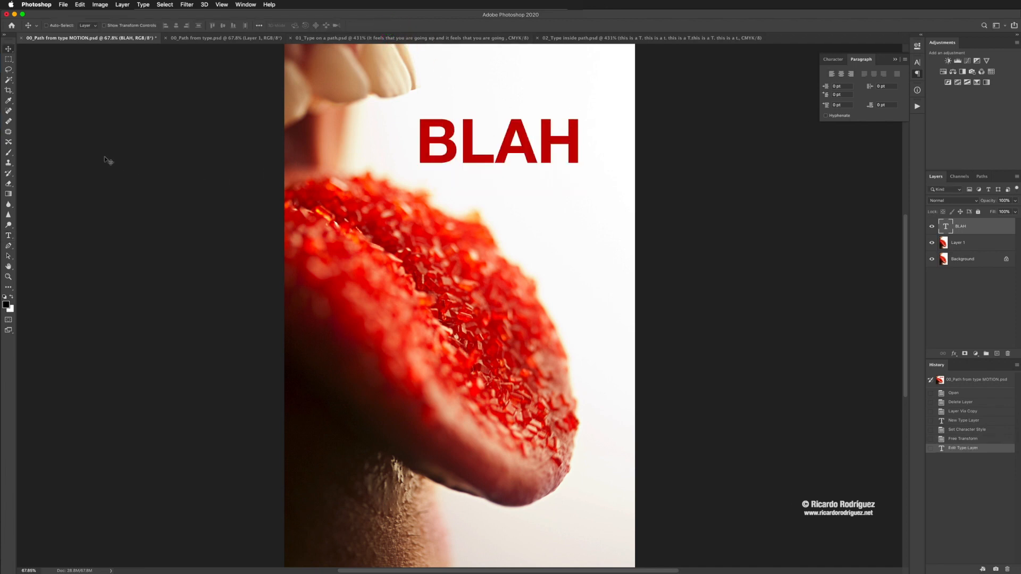
Step: Try a paragraph text box with filler letters below BLAH, extending past the photo's edge, and discard it
{"action": "key", "text": "t"}
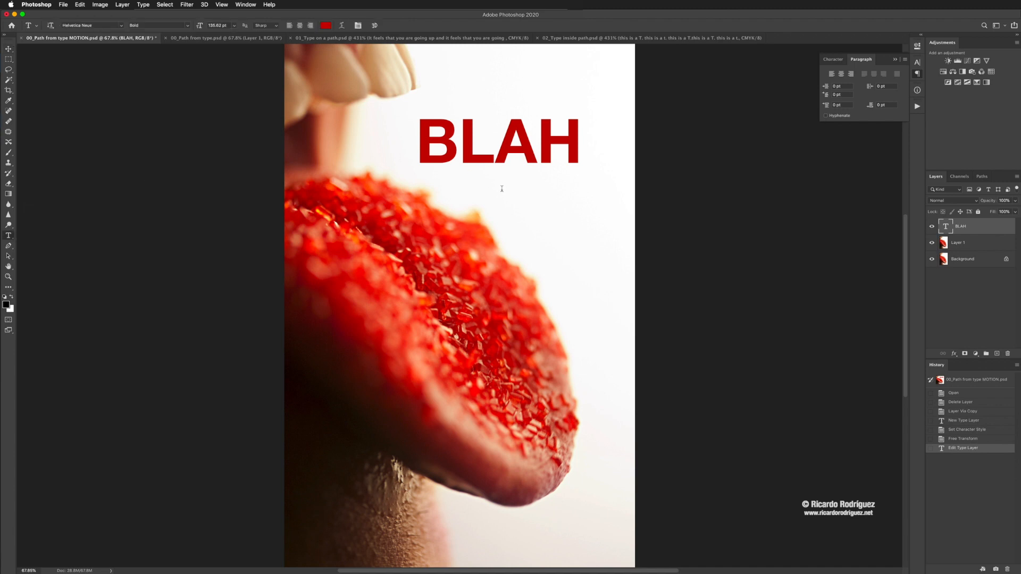
{"action": "left_click_drag", "start_coordinate": [538, 193], "coordinate": [677, 306]}
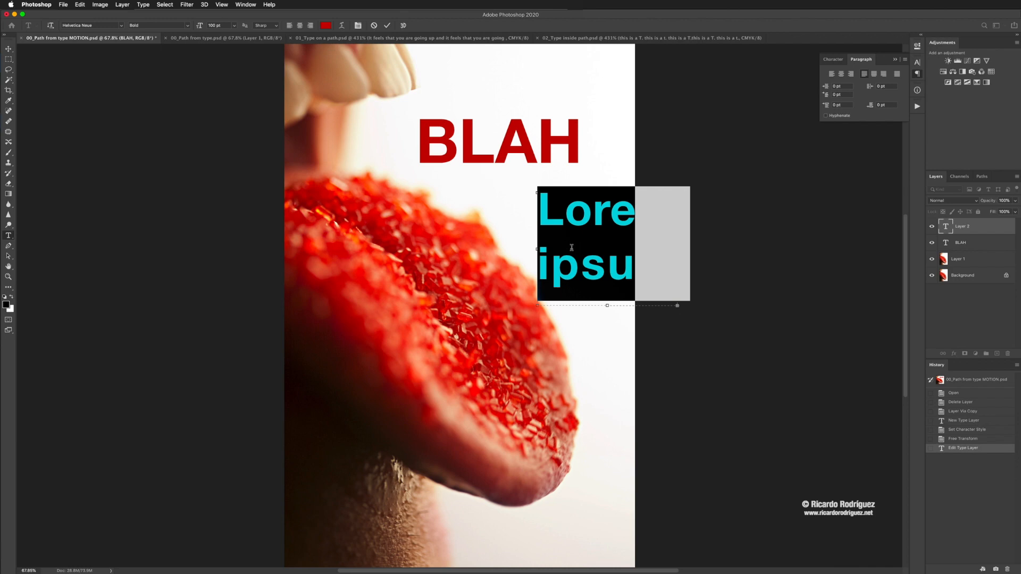
{"action": "type", "text": "arharhaerha"}
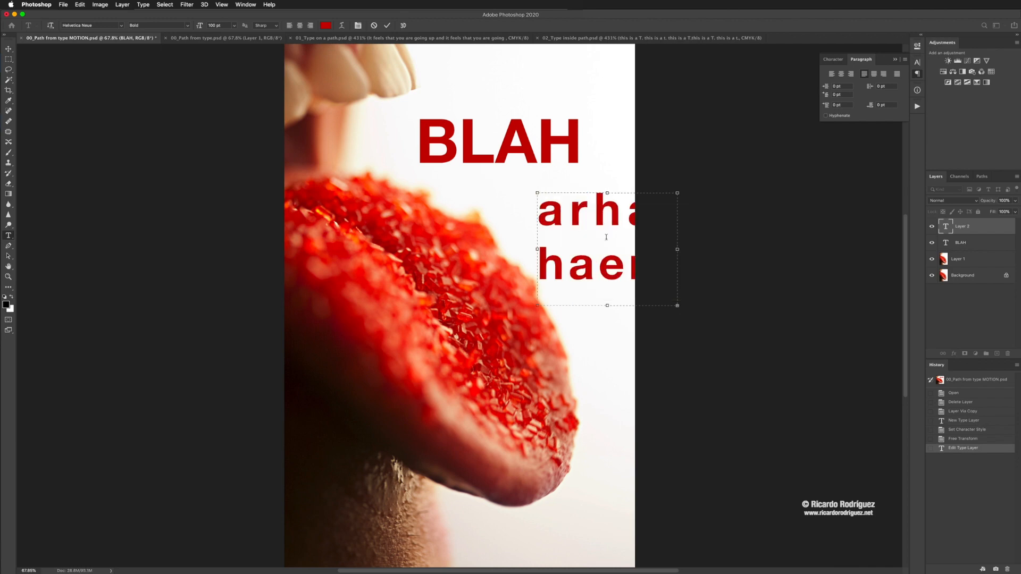
{"action": "left_click", "coordinate": [374, 26]}
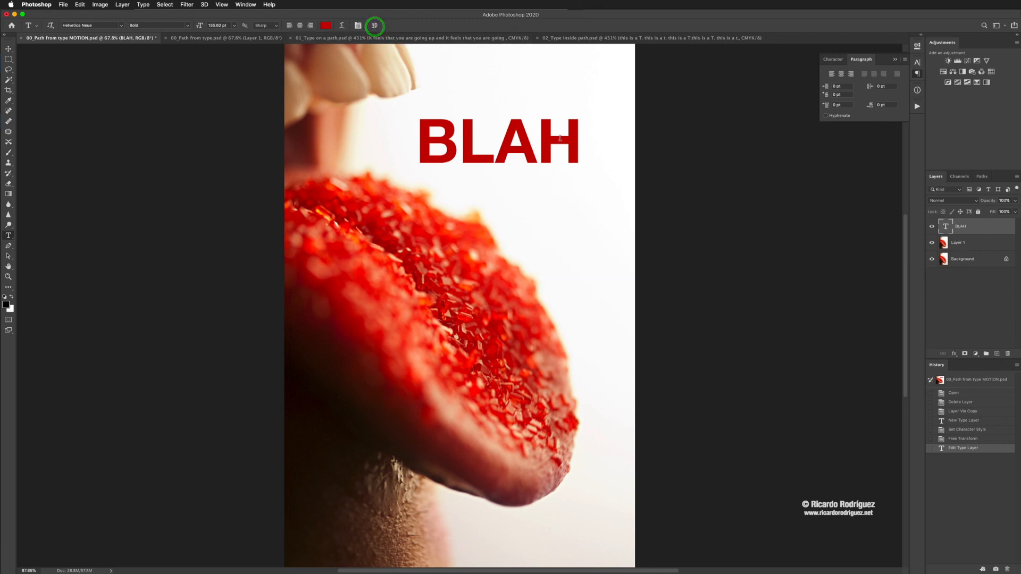
Step: Try to apply Motion Blur directly to the BLAH type layer, and cancel before rasterizing or converting it
{"action": "left_click", "coordinate": [833, 60]}
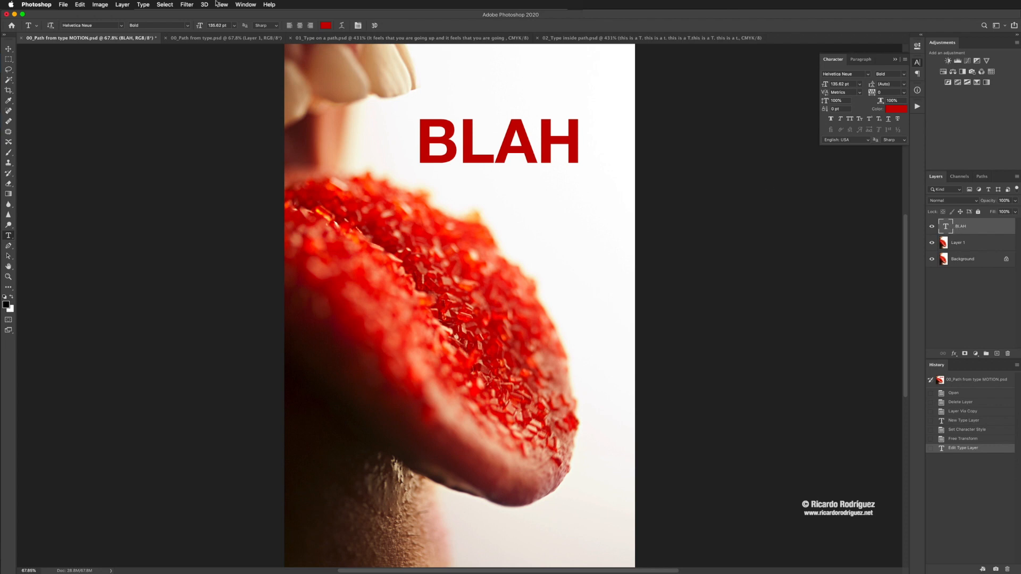
{"action": "left_click", "coordinate": [188, 4]}
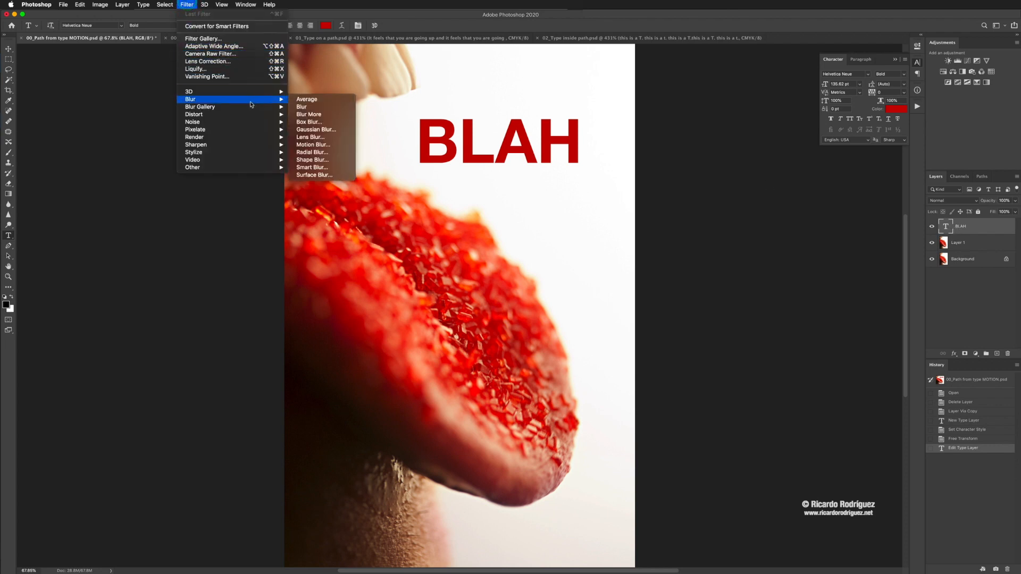
{"action": "mouse_move", "coordinate": [264, 101]}
{"action": "left_click", "coordinate": [322, 146]}
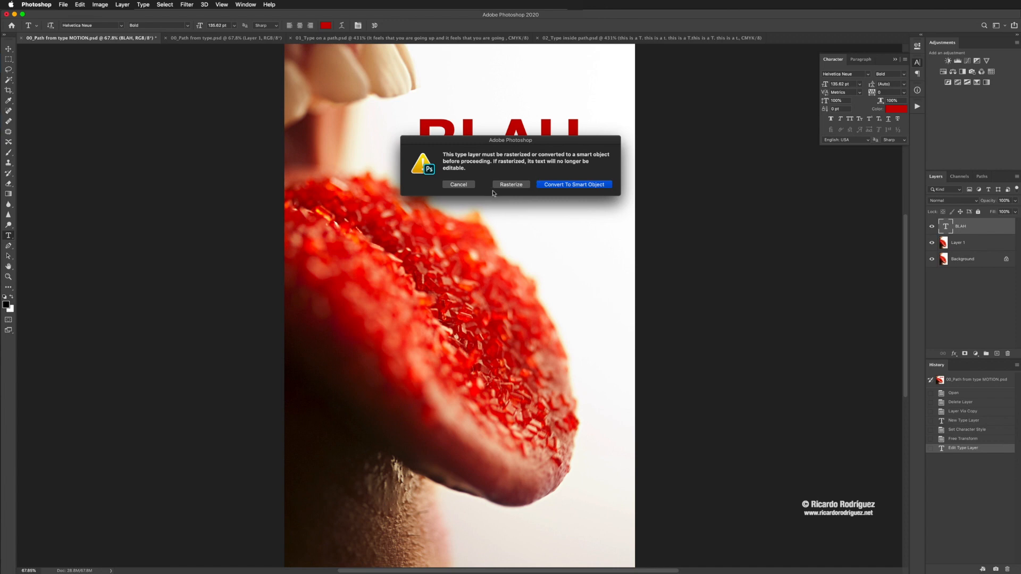
{"action": "left_click", "coordinate": [458, 185]}
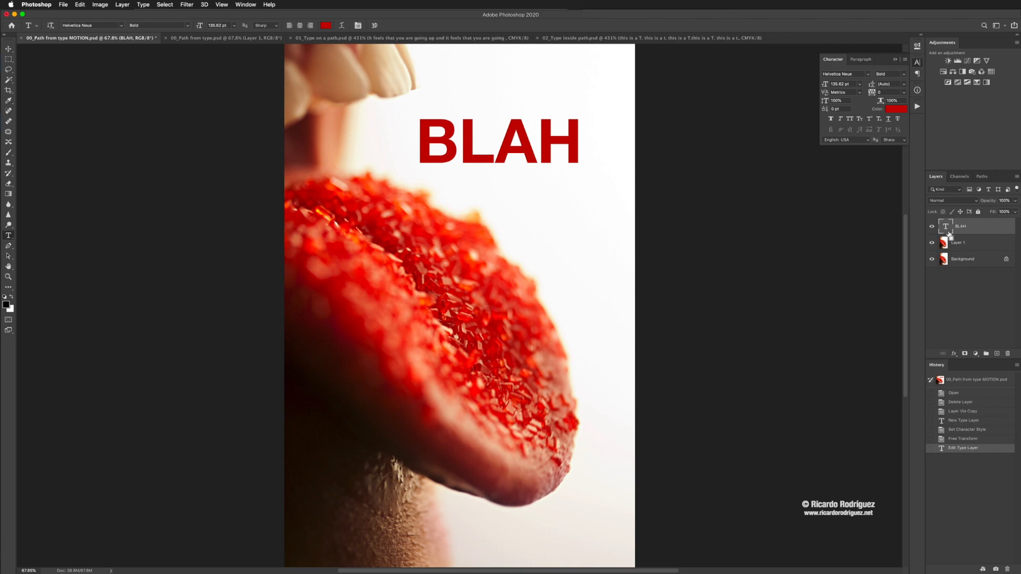
Step: Duplicate the BLAH type layer and hide the original as an editable backup
{"action": "key", "text": "super+j"}
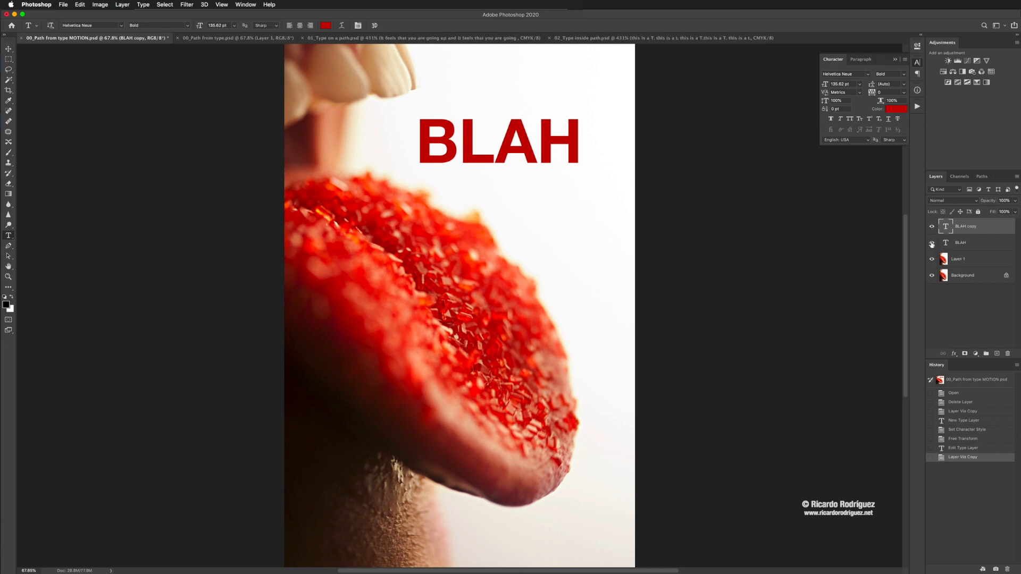
{"action": "left_click", "coordinate": [932, 243]}
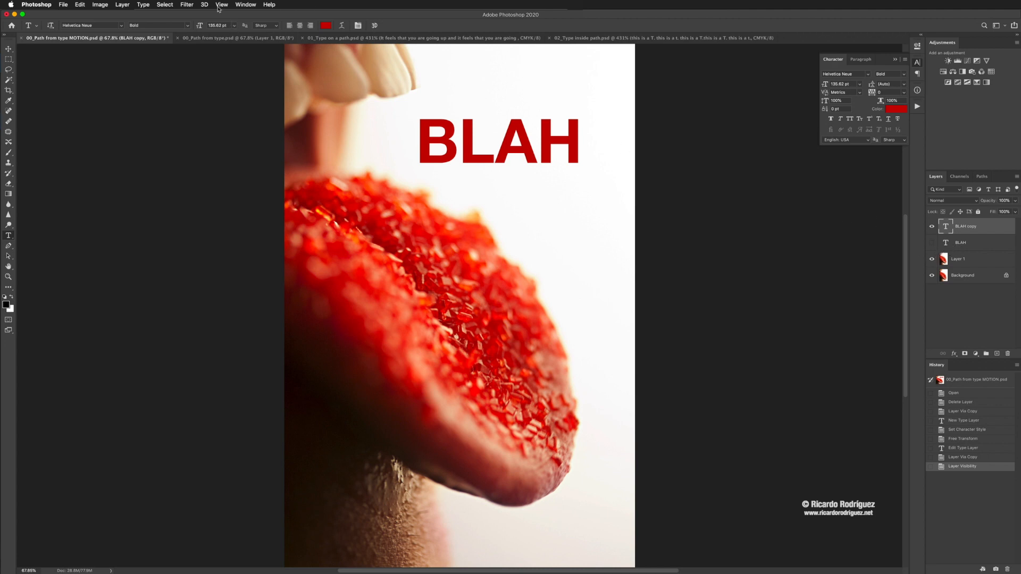
Step: Rasterize the BLAH copy layer and apply a Motion Blur with angle 0° and distance 104 pixels
{"action": "left_click", "coordinate": [188, 5]}
{"action": "mouse_move", "coordinate": [229, 99]}
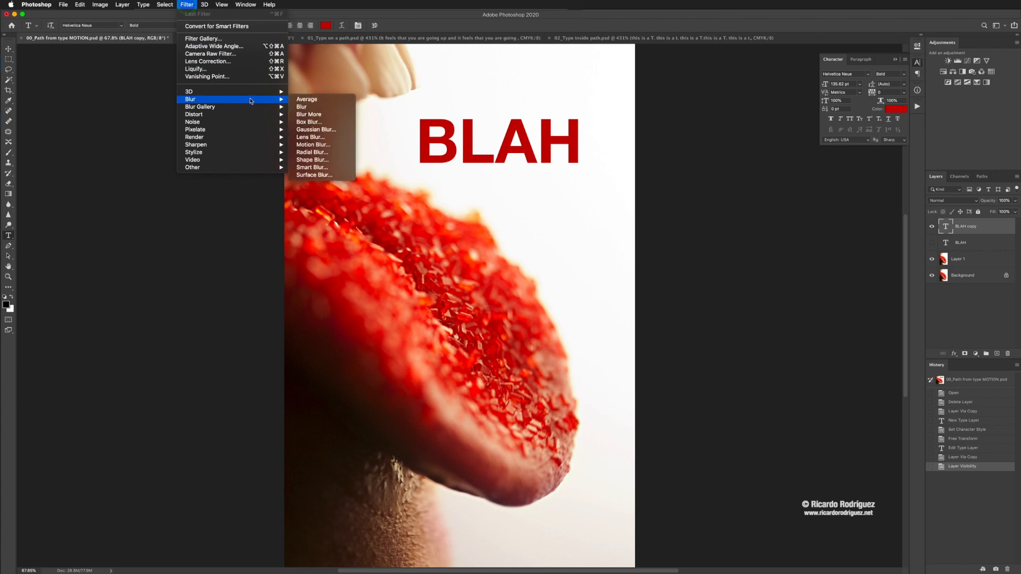
{"action": "left_click", "coordinate": [323, 144]}
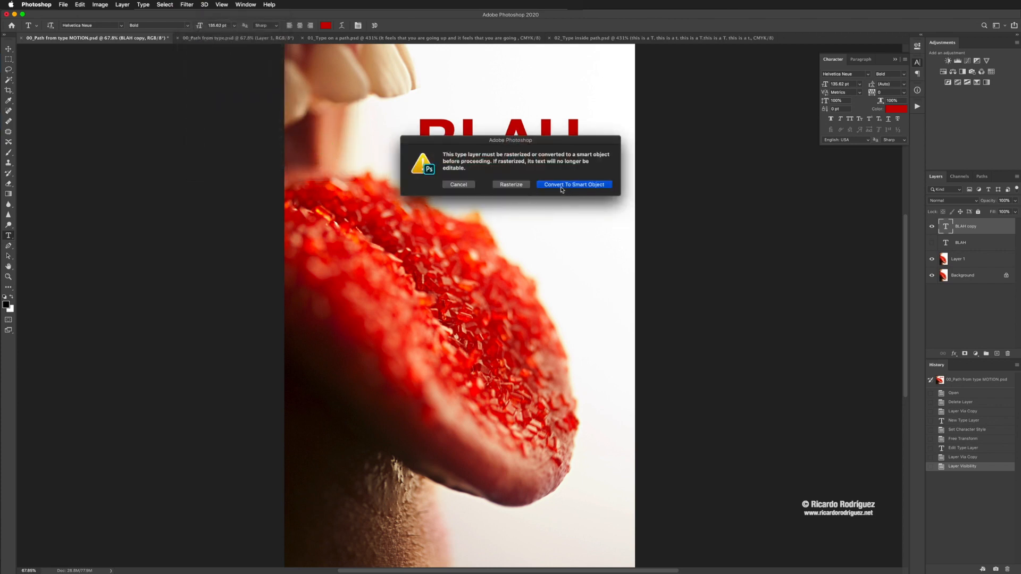
{"action": "left_click", "coordinate": [523, 186]}
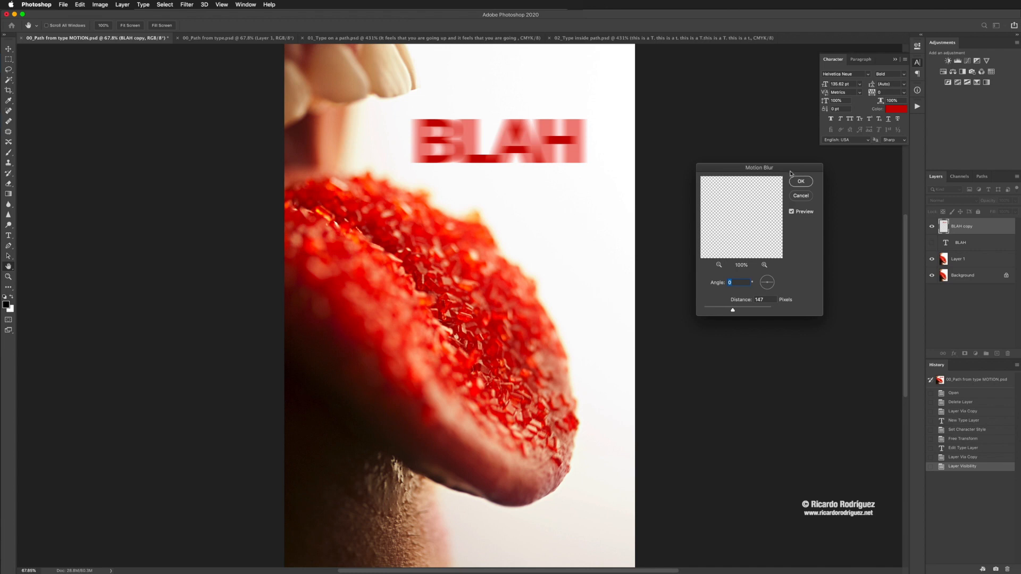
{"action": "left_click_drag", "start_coordinate": [789, 166], "coordinate": [744, 67]}
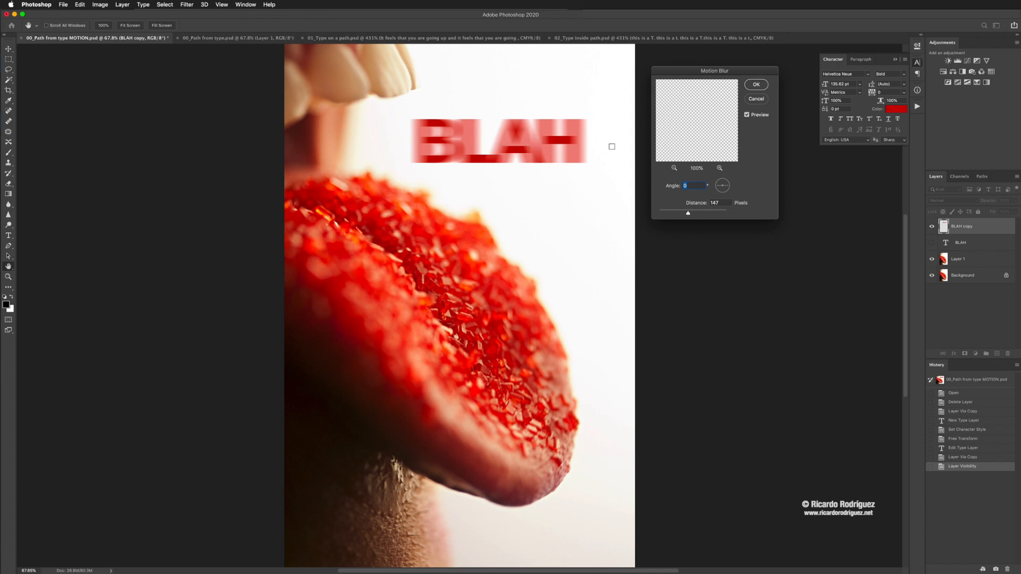
{"action": "left_click_drag", "start_coordinate": [688, 213], "coordinate": [683, 214]}
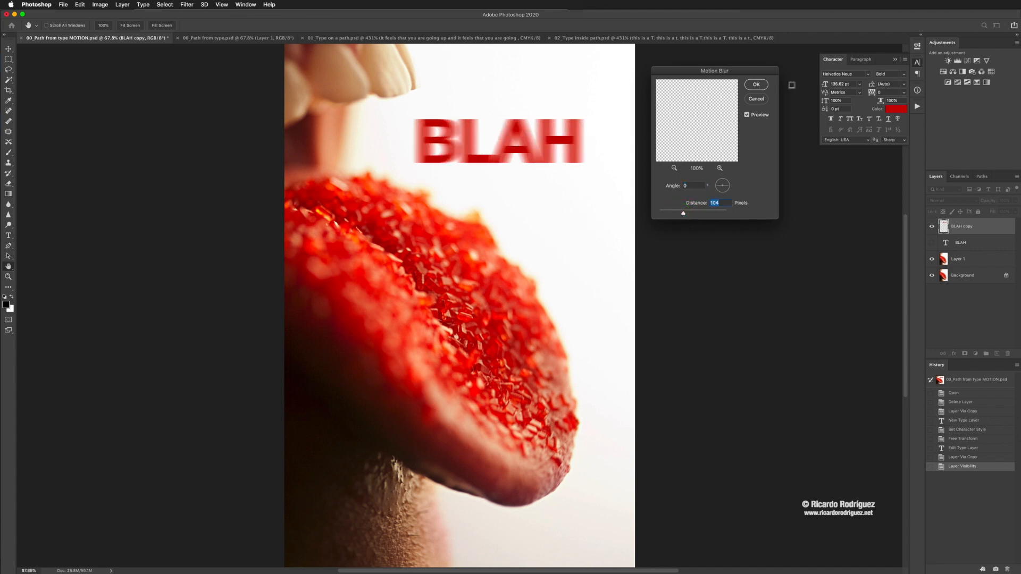
{"action": "left_click", "coordinate": [756, 85]}
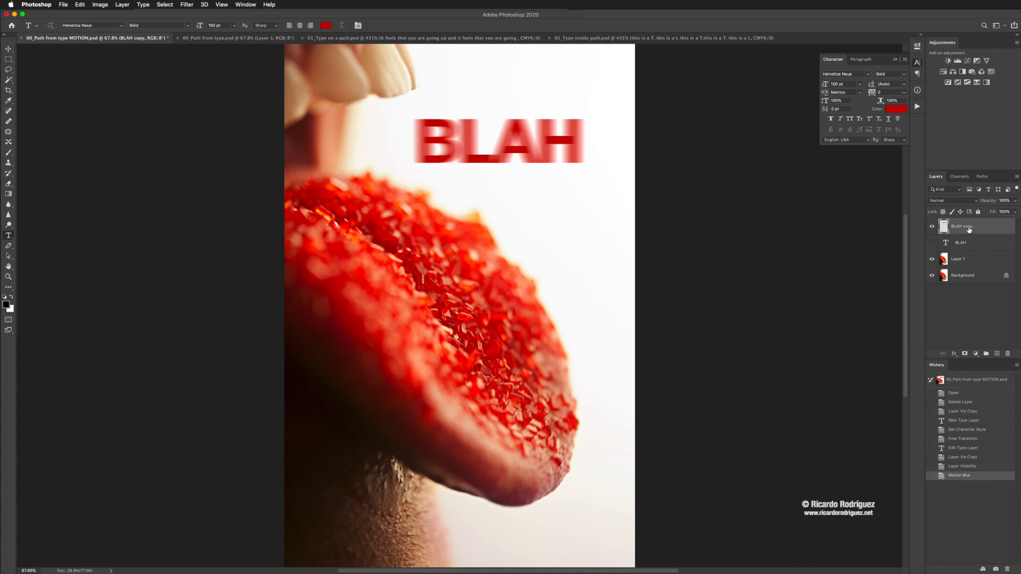
Step: Delete the blurred BLAH copy layer and show the original BLAH type layer
{"action": "left_click_drag", "start_coordinate": [969, 230], "coordinate": [1009, 352]}
{"action": "left_click", "coordinate": [931, 227]}
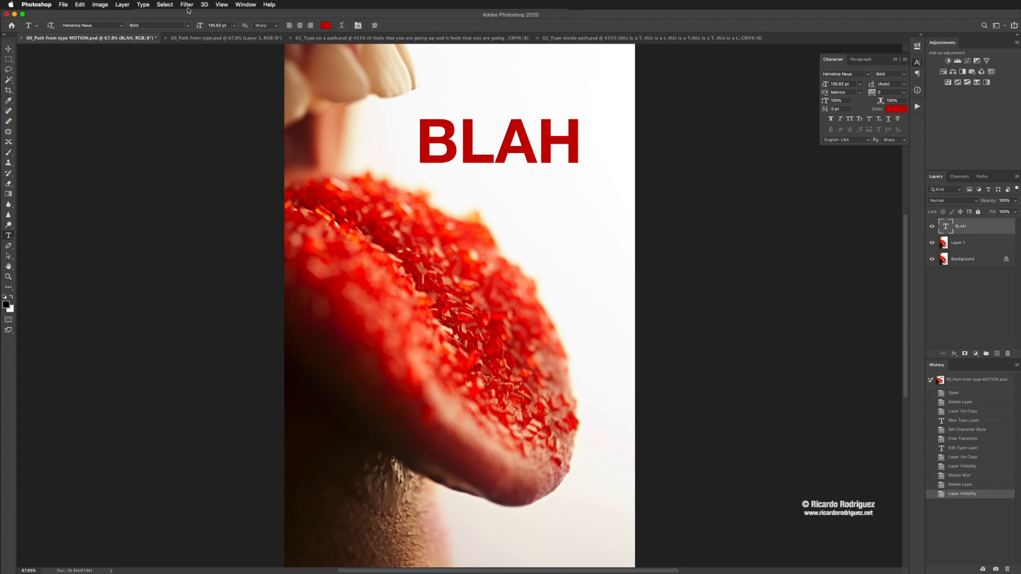
Step: Convert the BLAH type layer to a smart object and apply Motion Blur at angle 0° and distance 104 pixels
{"action": "left_click", "coordinate": [188, 7]}
{"action": "mouse_move", "coordinate": [209, 100]}
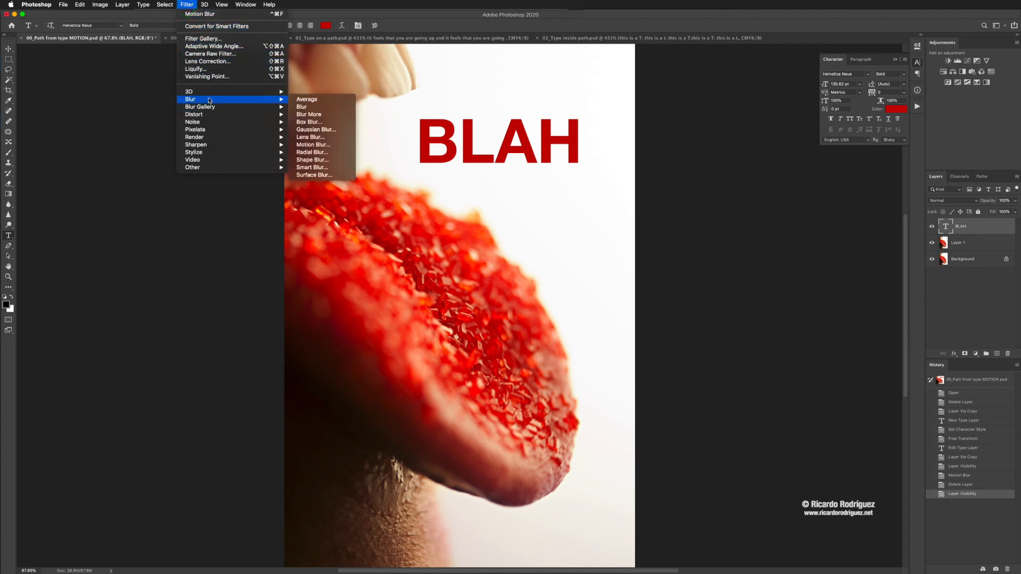
{"action": "left_click", "coordinate": [319, 144]}
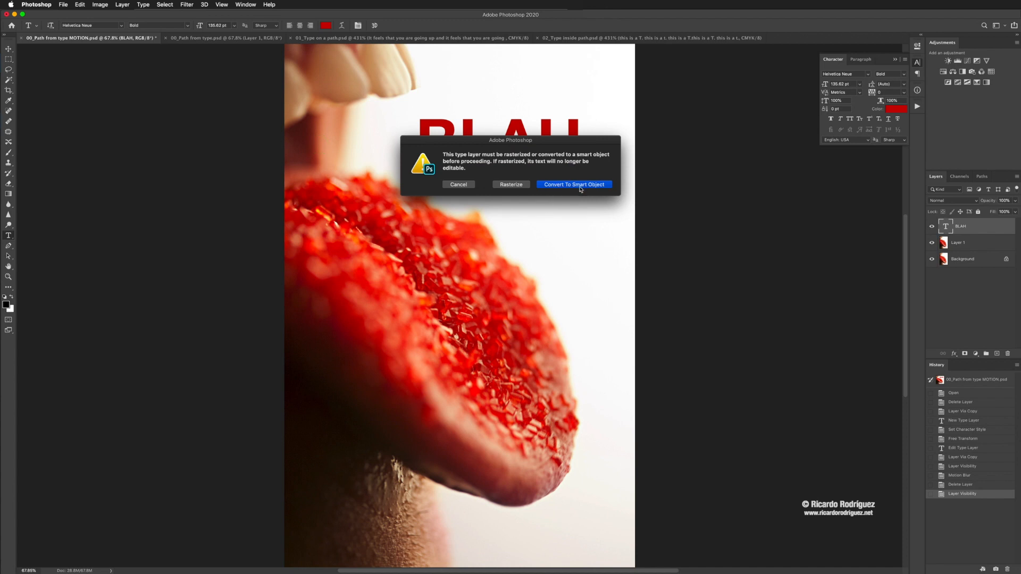
{"action": "left_click", "coordinate": [576, 184]}
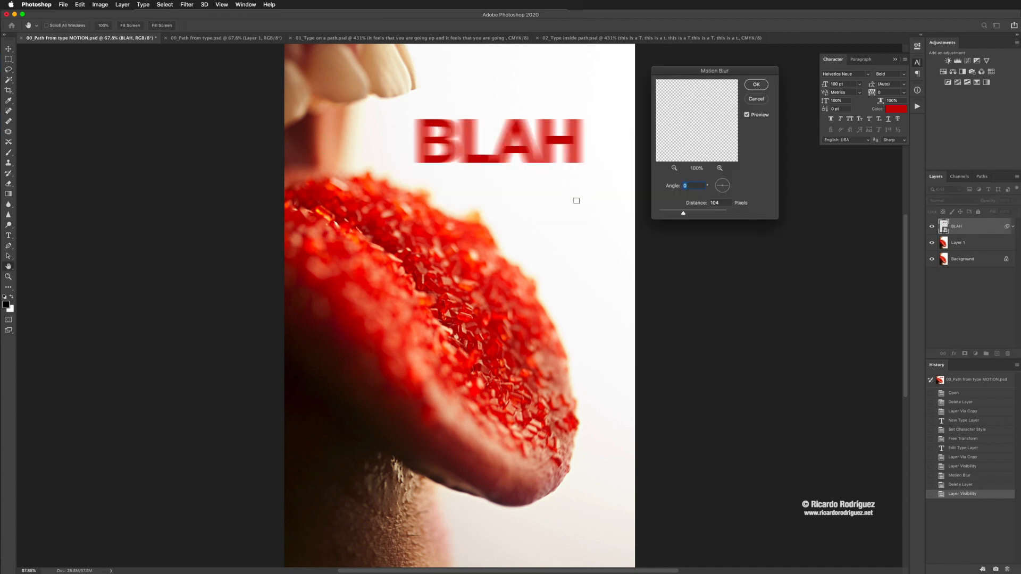
{"action": "left_click", "coordinate": [760, 86]}
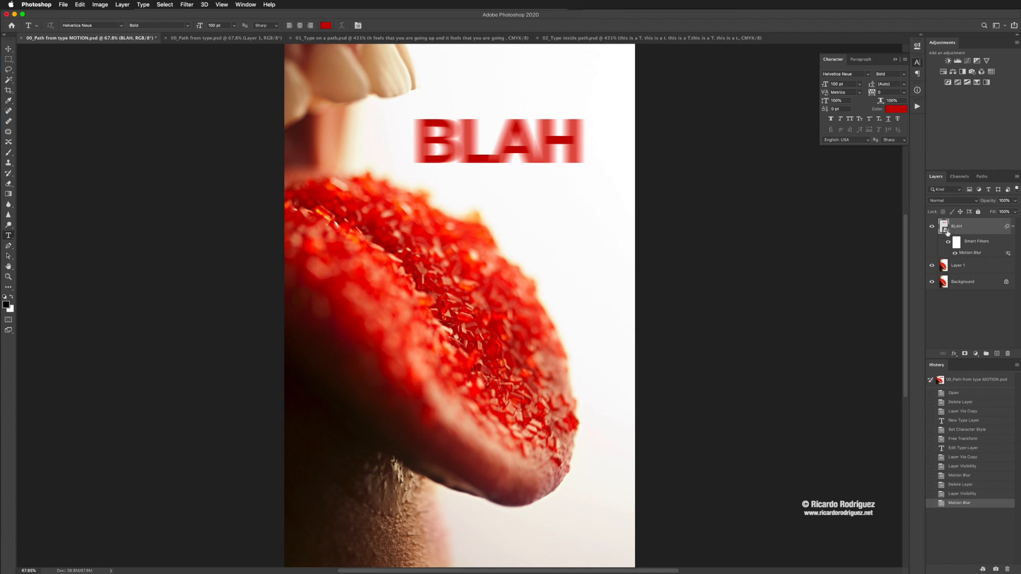
Step: Edit the BLAH layer's Motion Blur smart filter, setting its distance to 97 pixels
{"action": "double_click", "coordinate": [1009, 255]}
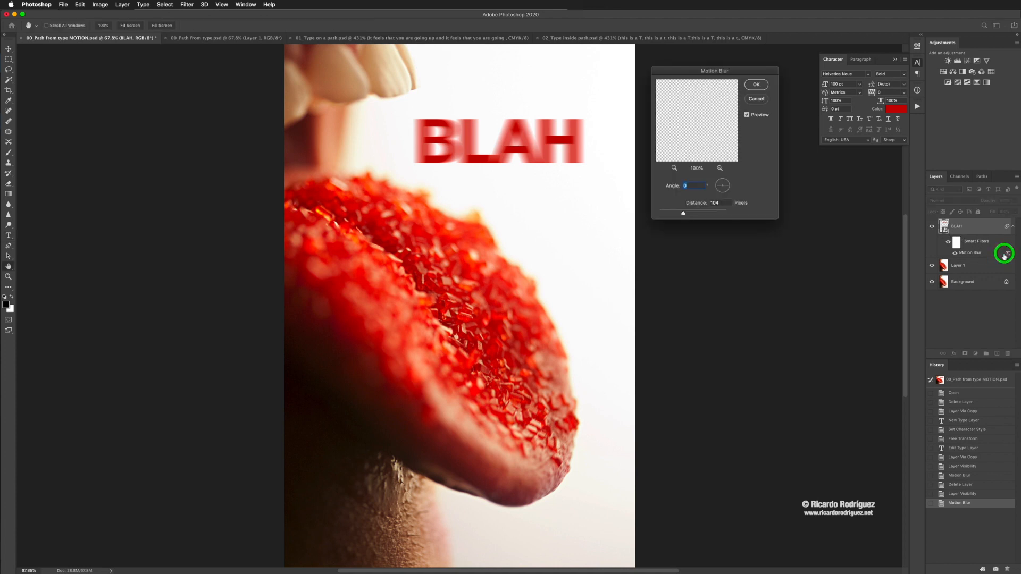
{"action": "mouse_move", "coordinate": [684, 213]}
{"action": "left_mouse_down"}
{"action": "mouse_move", "coordinate": [671, 214]}
{"action": "mouse_move", "coordinate": [682, 214]}
{"action": "left_mouse_up"}
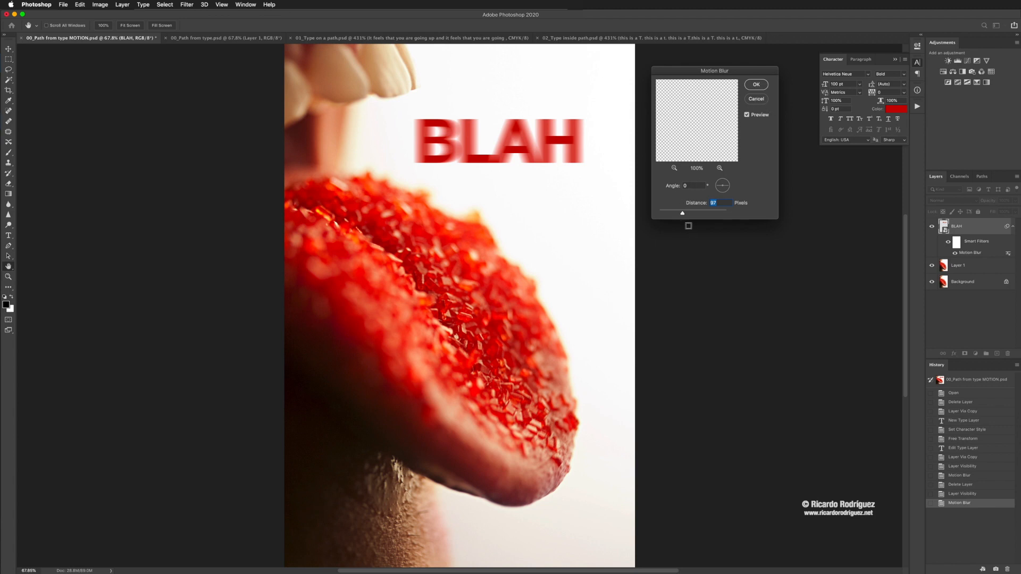
{"action": "left_click", "coordinate": [756, 84]}
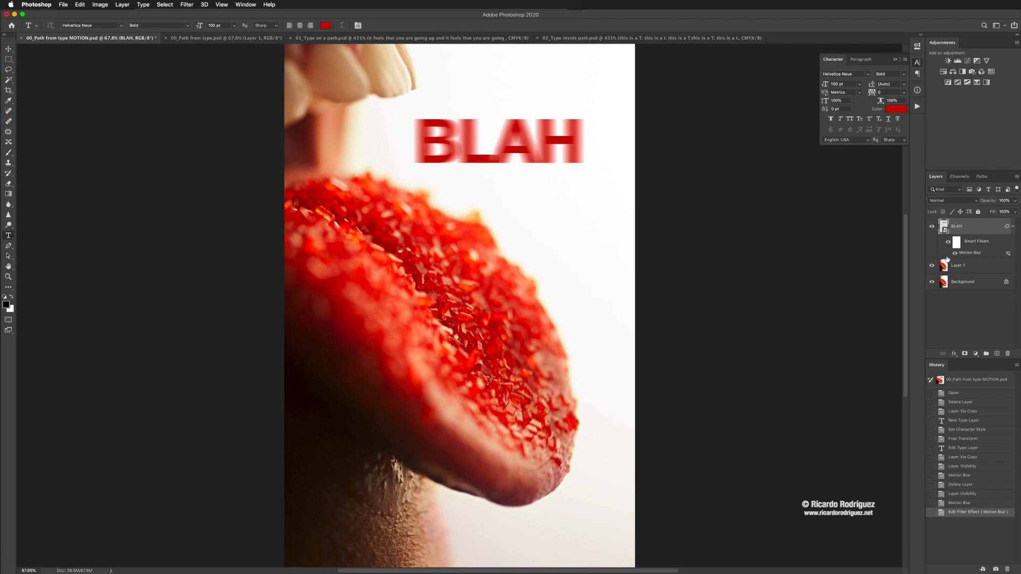
Step: Try a distance of 50 pixels in the BLAH layer's Motion Blur smart filter, and cancel the edit
{"action": "double_click", "coordinate": [1005, 254]}
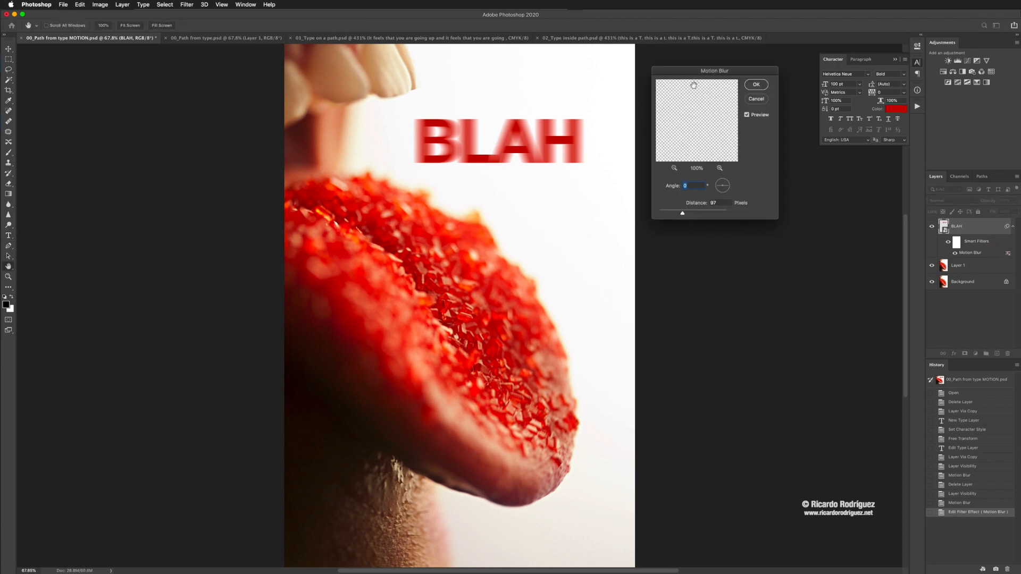
{"action": "mouse_move", "coordinate": [682, 213]}
{"action": "left_mouse_down"}
{"action": "mouse_move", "coordinate": [670, 212]}
{"action": "mouse_move", "coordinate": [683, 213]}
{"action": "left_mouse_up"}
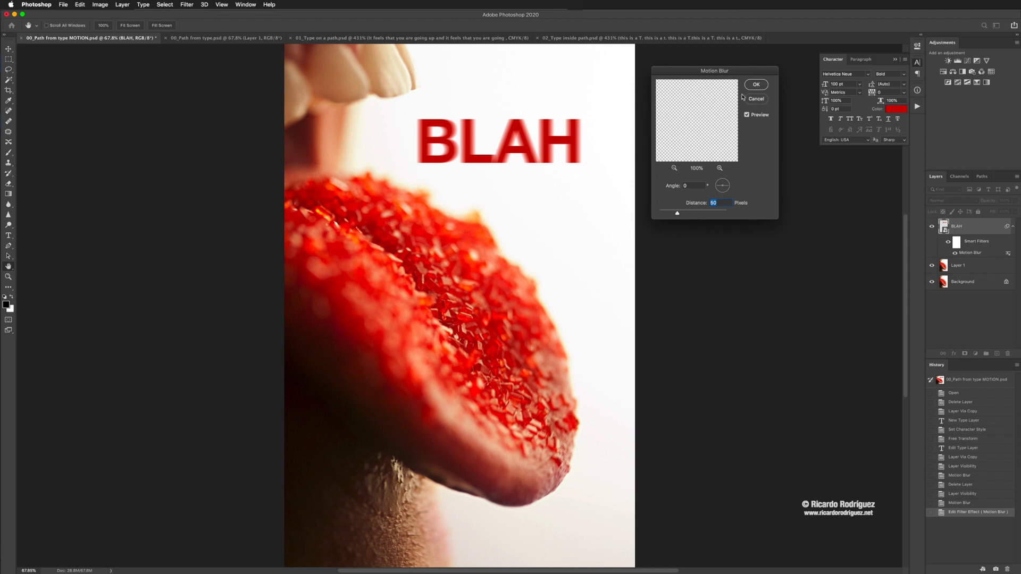
{"action": "left_click_drag", "start_coordinate": [734, 69], "coordinate": [742, 172]}
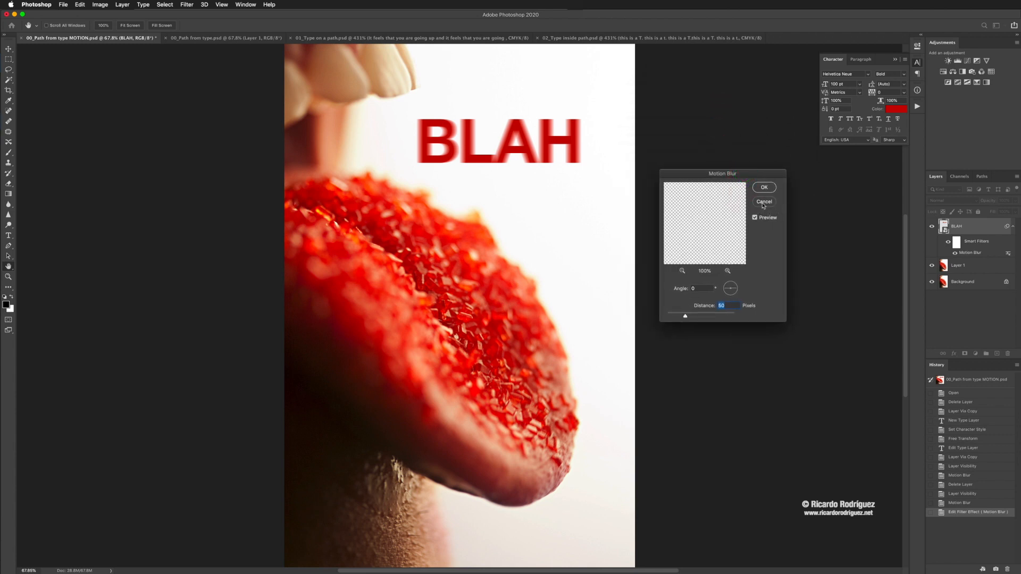
{"action": "left_click", "coordinate": [765, 203]}
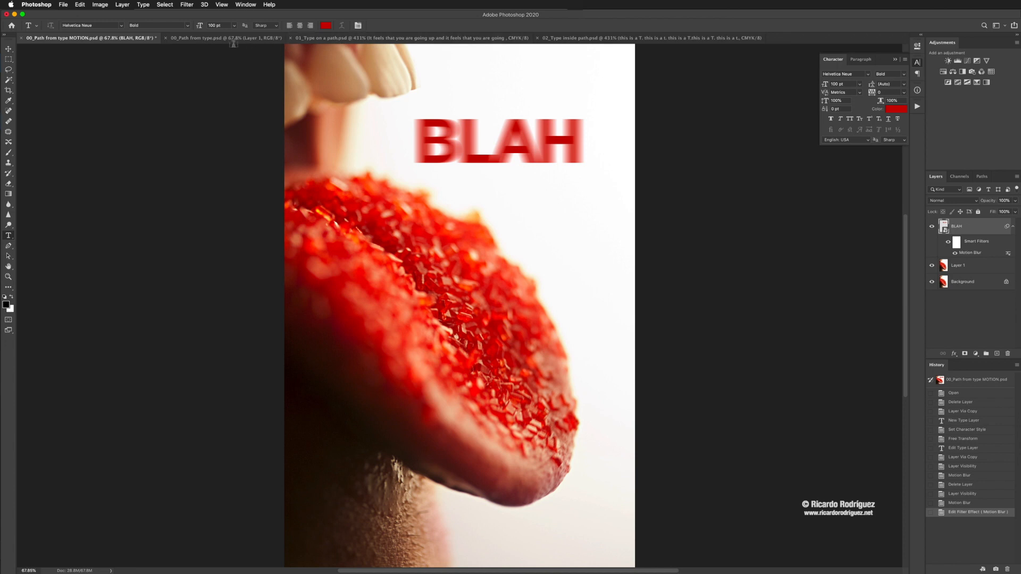
Step: In 00_Path from type.psd, delete Layer 1 with the perspective lettering and show the hidden AH AH AH AH type layer
{"action": "left_click", "coordinate": [227, 40]}
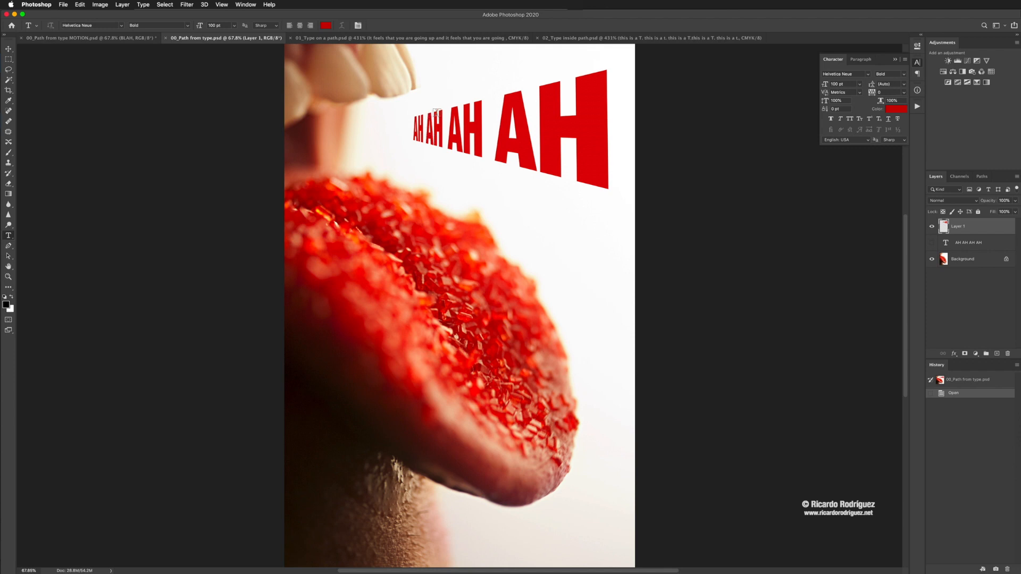
{"action": "key", "text": "v"}
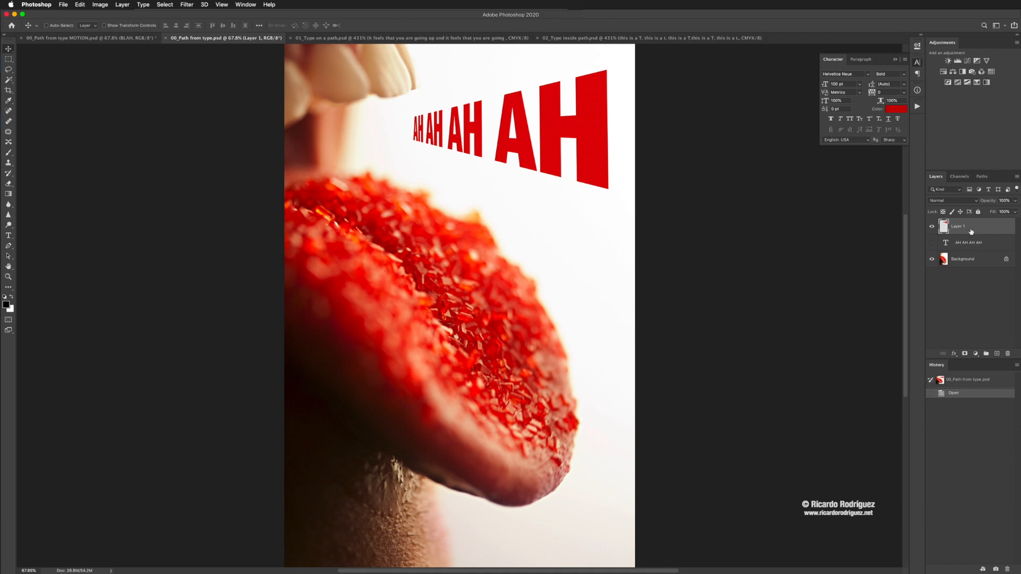
{"action": "left_click_drag", "start_coordinate": [975, 227], "coordinate": [1009, 354]}
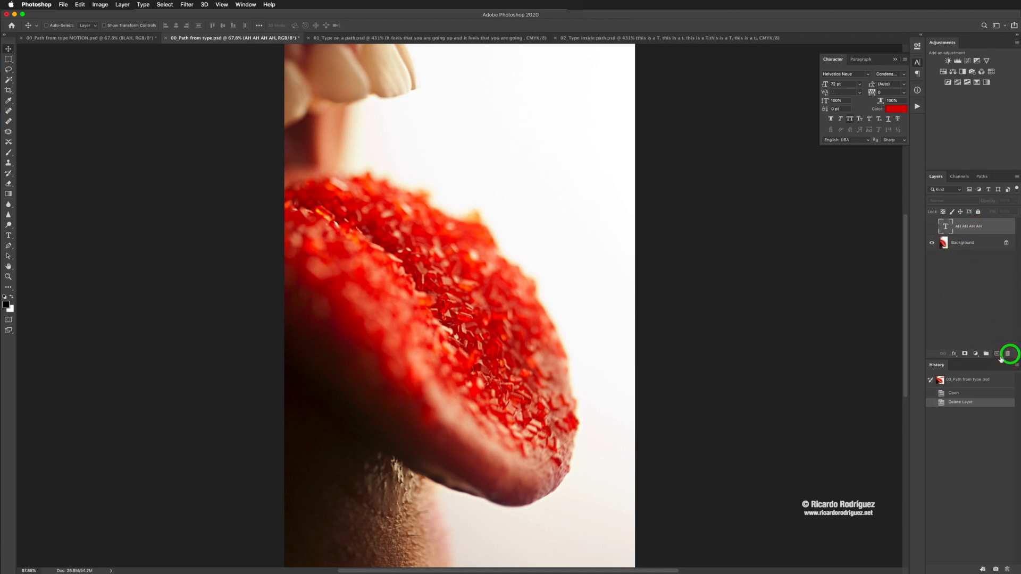
{"action": "left_click", "coordinate": [931, 226]}
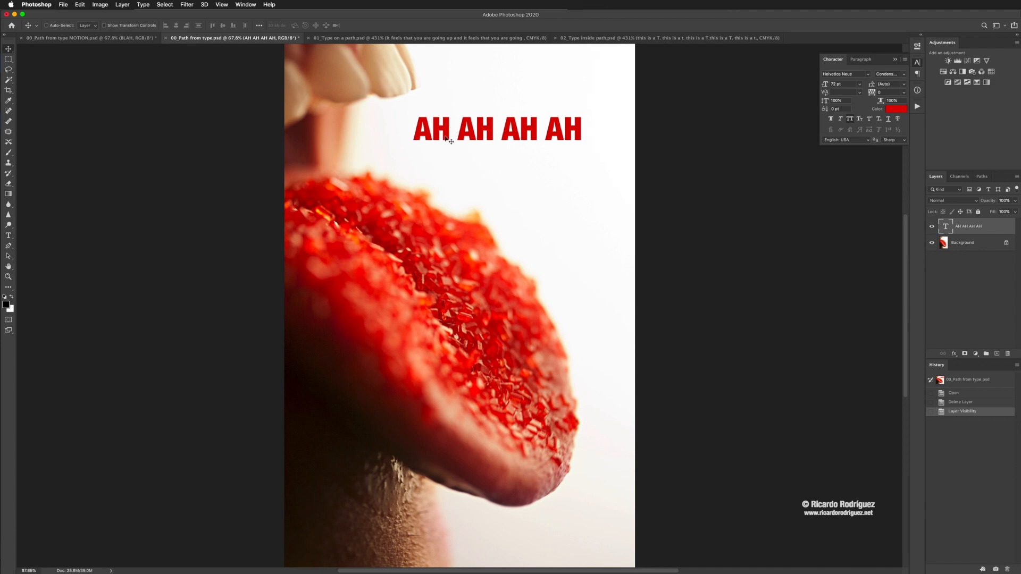
Step: Try skewing the AH AH AH AH type layer slightly with Free Transform, and cancel the transform
{"action": "key", "text": "super"}
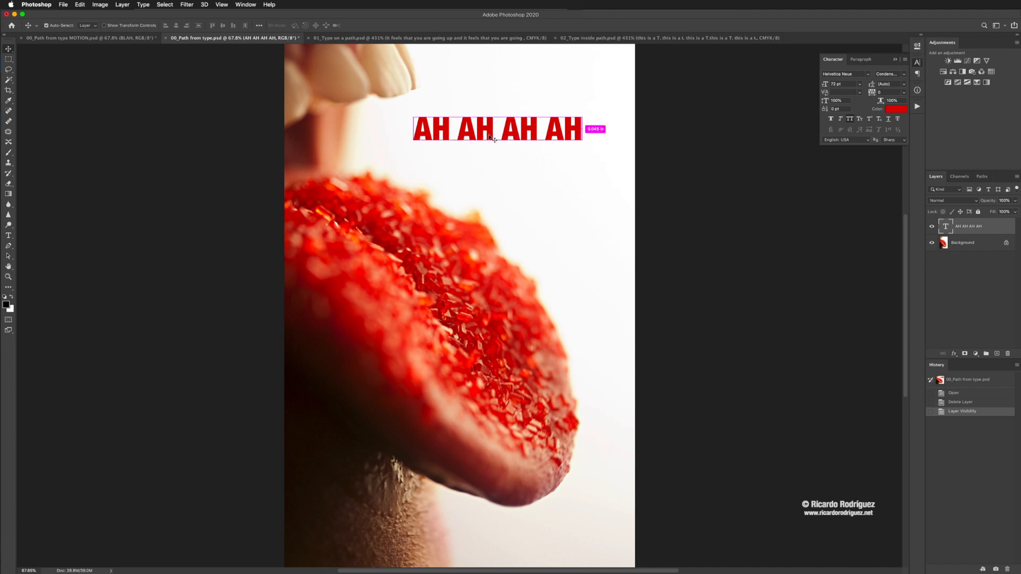
{"action": "key", "text": "super+t"}
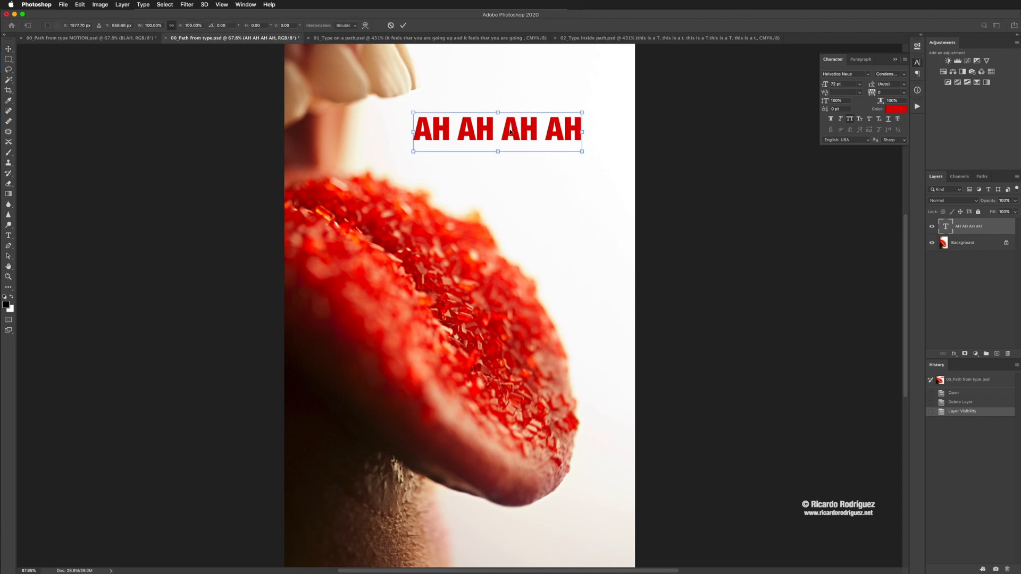
{"action": "right_click", "coordinate": [516, 132]}
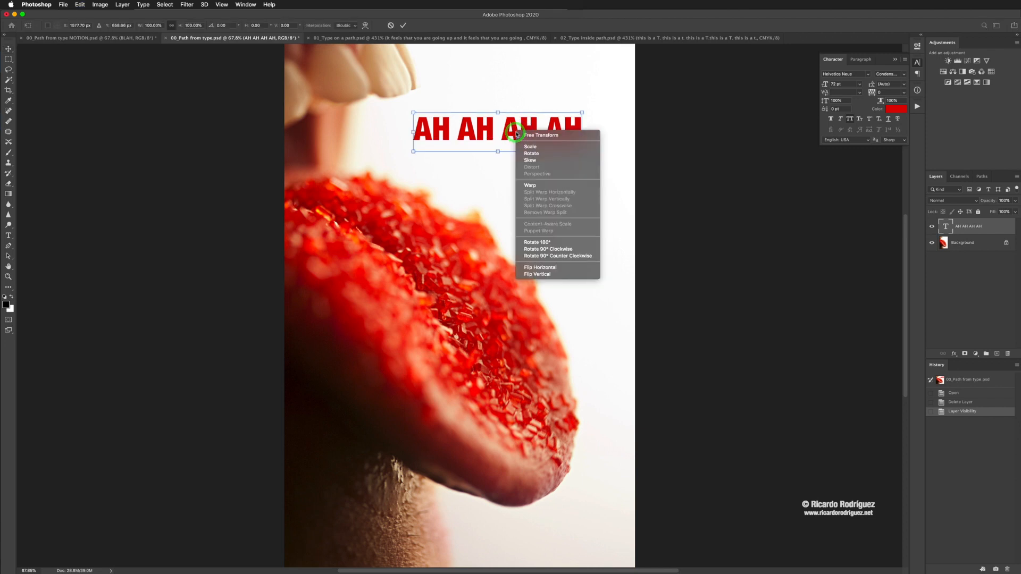
{"action": "left_click", "coordinate": [540, 161]}
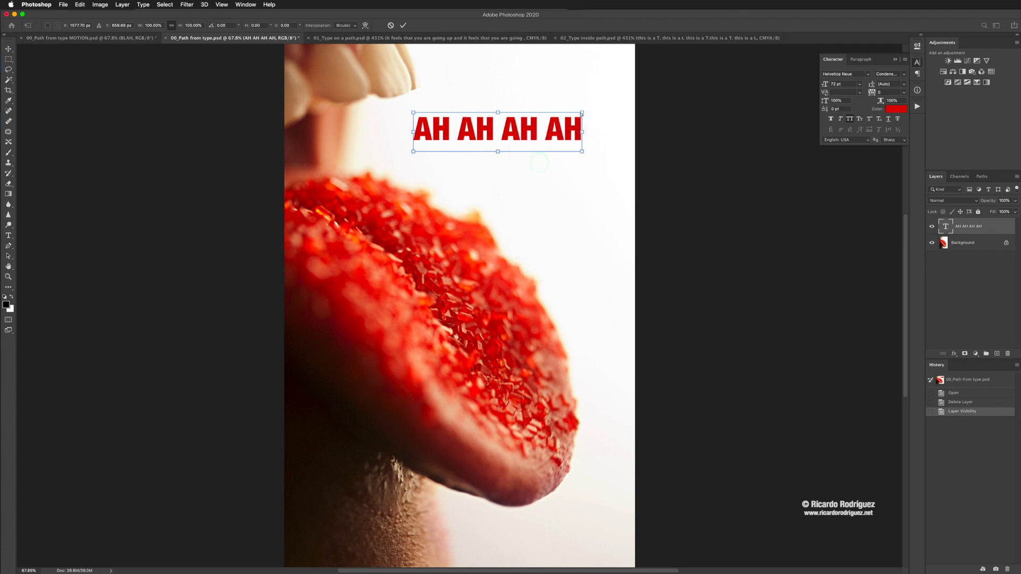
{"action": "mouse_move", "coordinate": [583, 114]}
{"action": "left_mouse_down"}
{"action": "mouse_move", "coordinate": [591, 82]}
{"action": "mouse_move", "coordinate": [575, 142]}
{"action": "mouse_move", "coordinate": [580, 187]}
{"action": "mouse_move", "coordinate": [624, 166]}
{"action": "mouse_move", "coordinate": [631, 104]}
{"action": "mouse_move", "coordinate": [562, 106]}
{"action": "mouse_move", "coordinate": [578, 111]}
{"action": "left_mouse_up"}
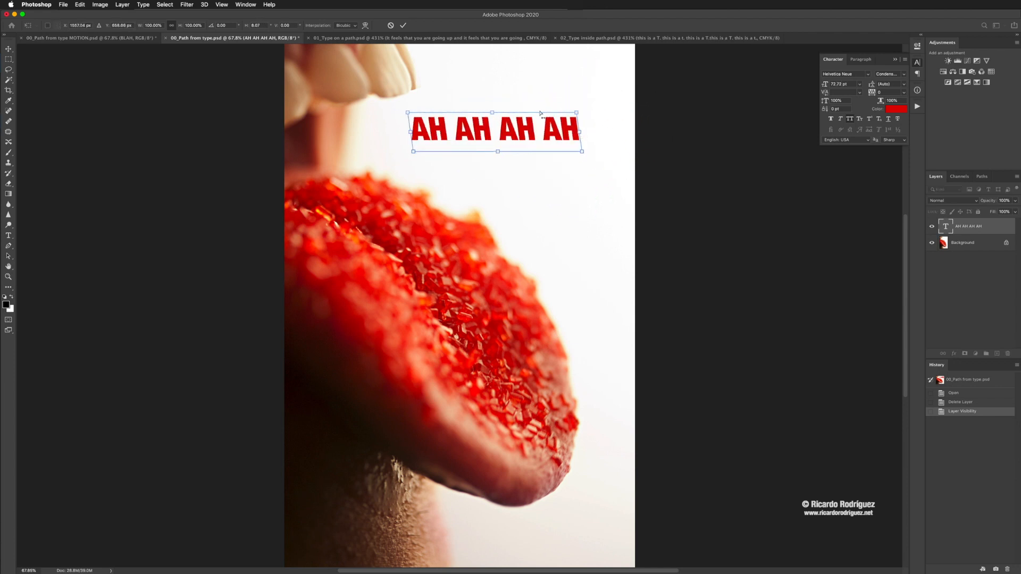
{"action": "left_click", "coordinate": [391, 25]}
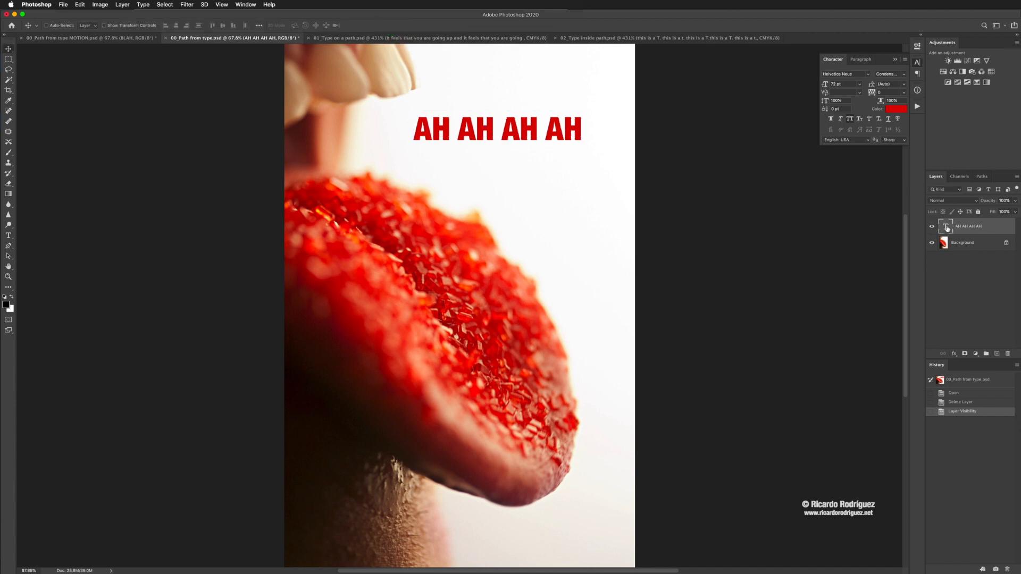
Step: Examine which Free Transform options are available for the live AH AH AH AH type layer, and close the transform without altering it
{"action": "key", "text": "super+t"}
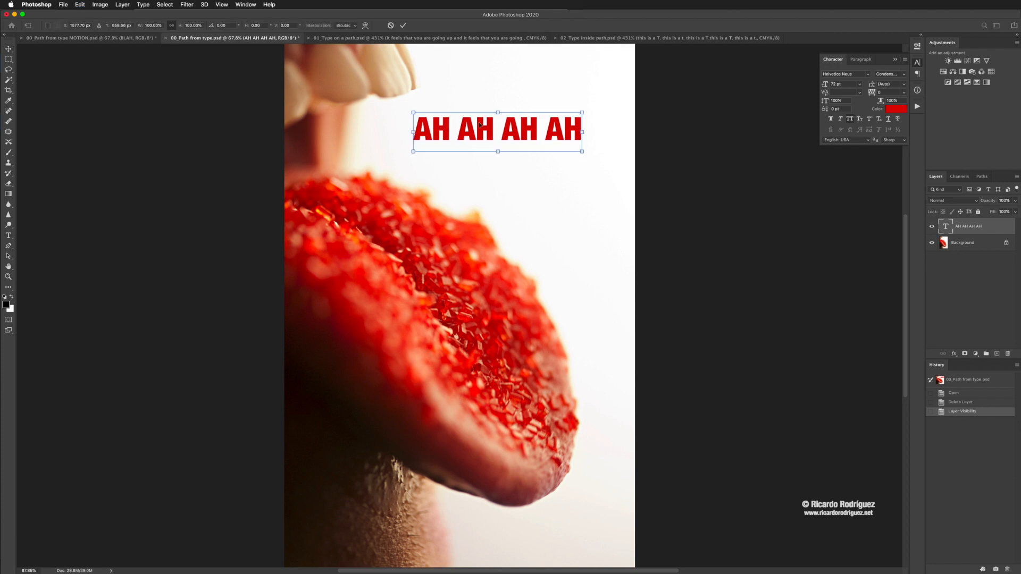
{"action": "right_click", "coordinate": [485, 130]}
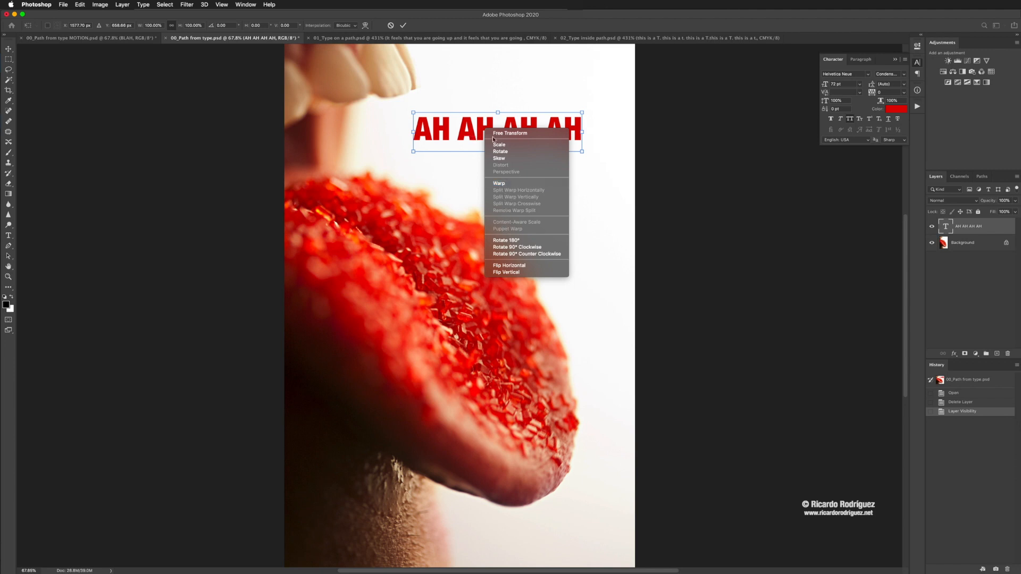
{"action": "left_click", "coordinate": [405, 26]}
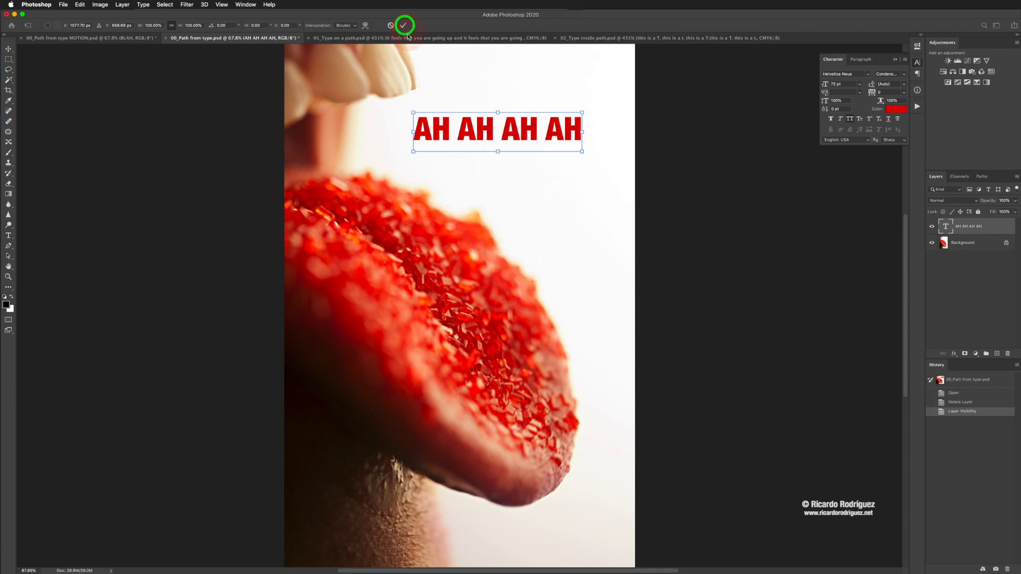
{"action": "left_click", "coordinate": [404, 26]}
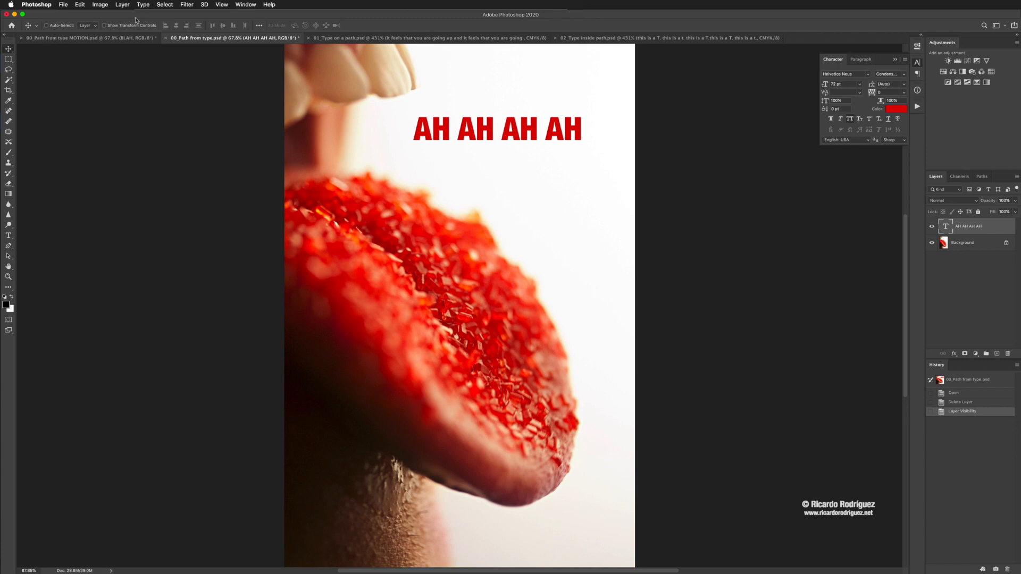
Step: Rasterize the AH AH AH AH type layer
{"action": "left_click", "coordinate": [123, 5]}
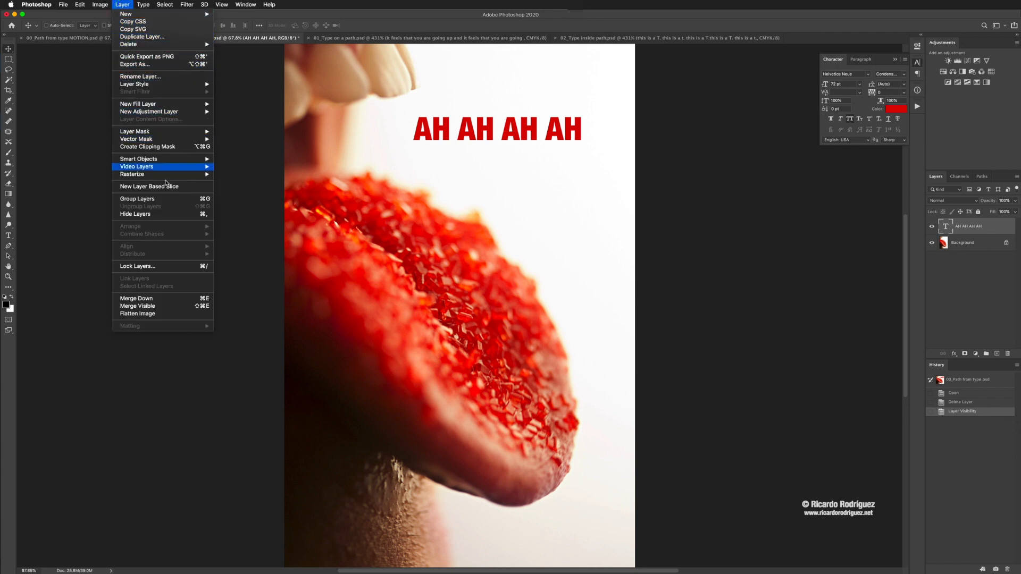
{"action": "mouse_move", "coordinate": [159, 179]}
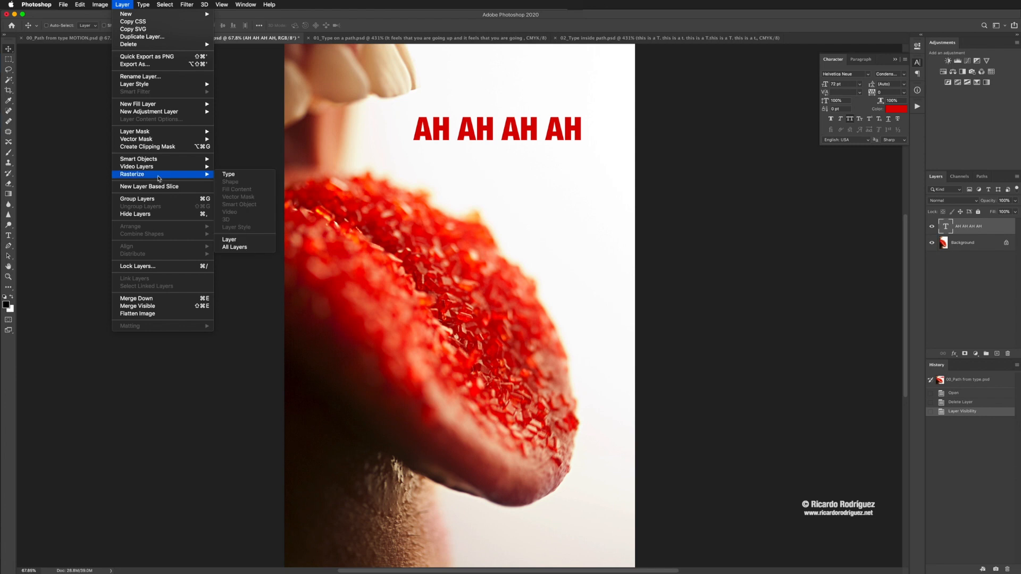
{"action": "left_click", "coordinate": [234, 175]}
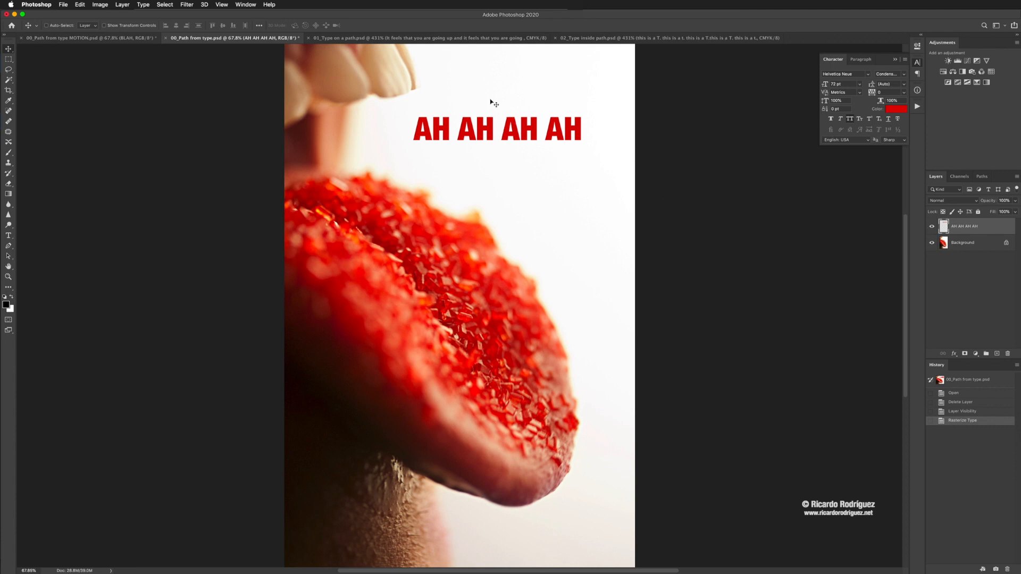
Step: Apply a Perspective transform to the rasterized AH AH AH AH layer, making the lettering taller toward its right end
{"action": "key", "text": "super+t"}
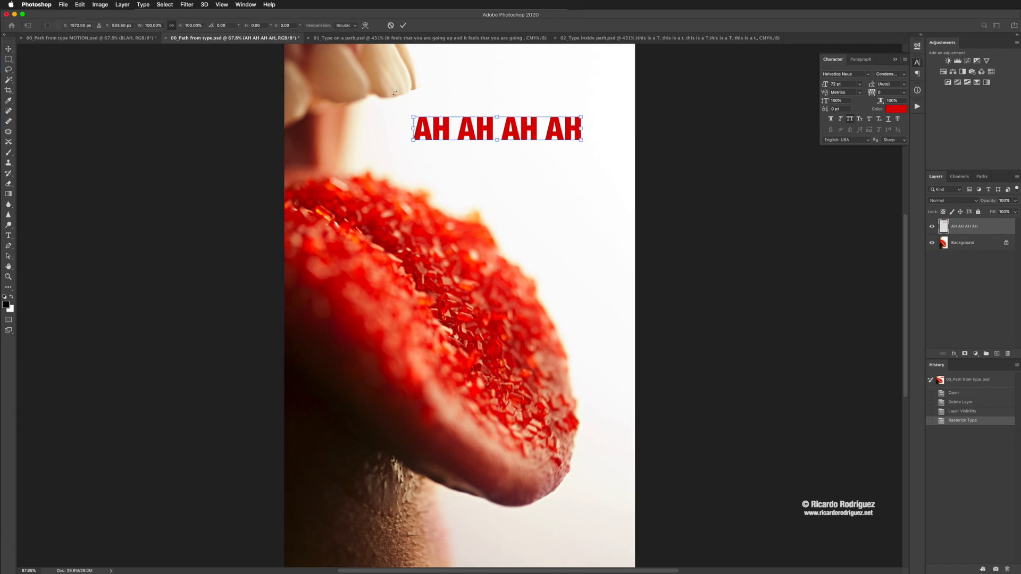
{"action": "right_click", "coordinate": [444, 134]}
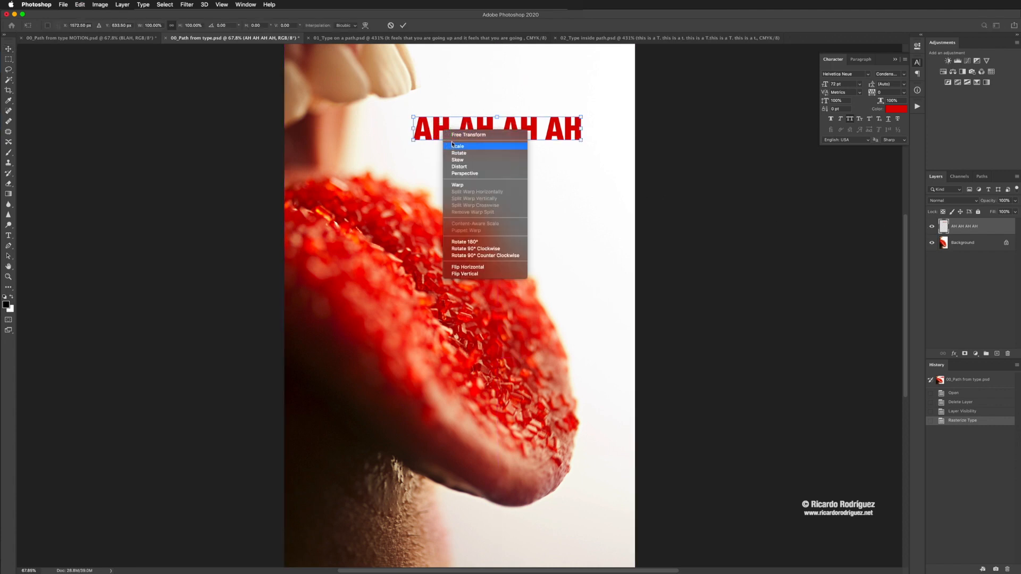
{"action": "left_click", "coordinate": [467, 175]}
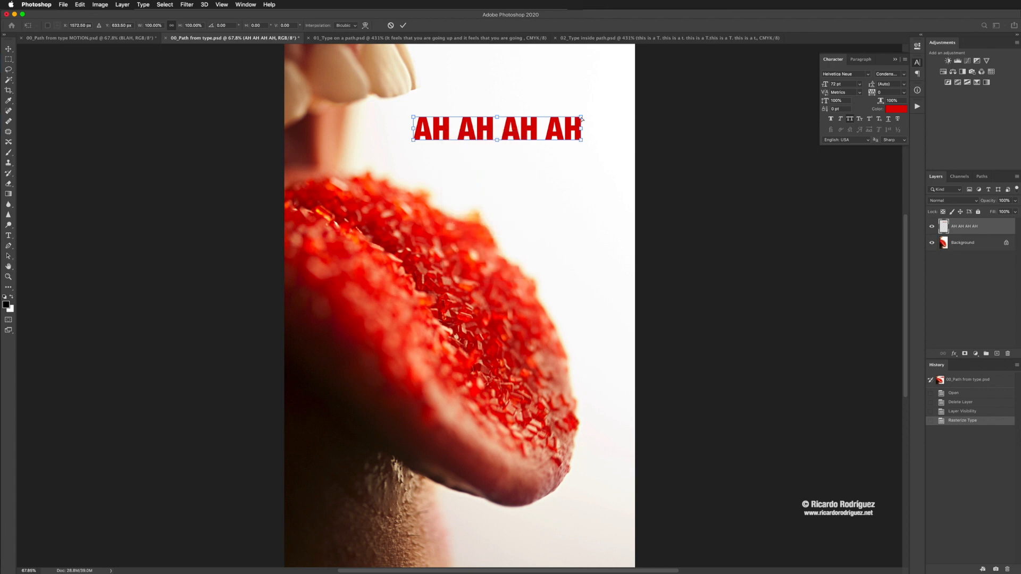
{"action": "left_click_drag", "start_coordinate": [582, 119], "coordinate": [580, 90]}
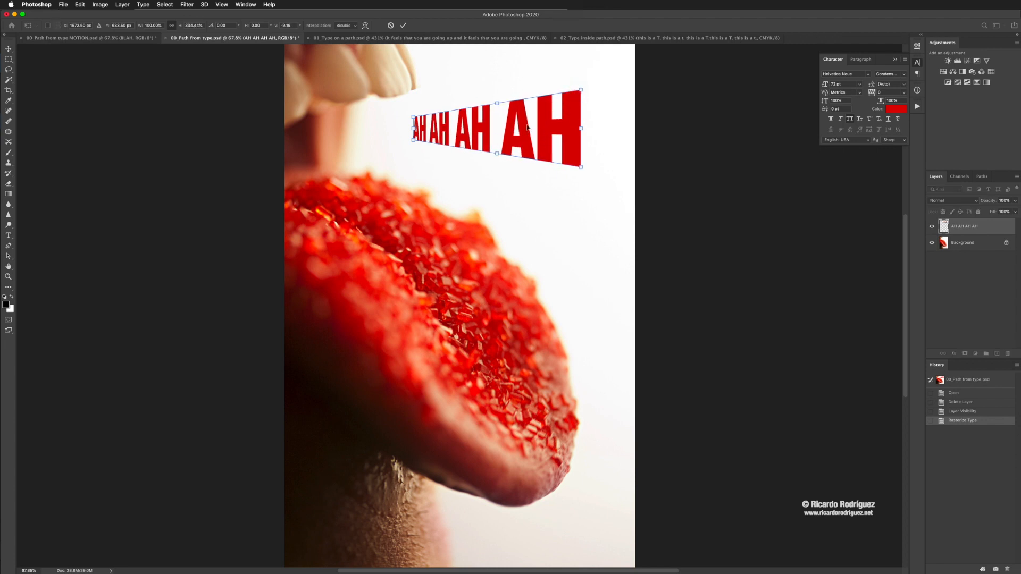
{"action": "left_click", "coordinate": [404, 26]}
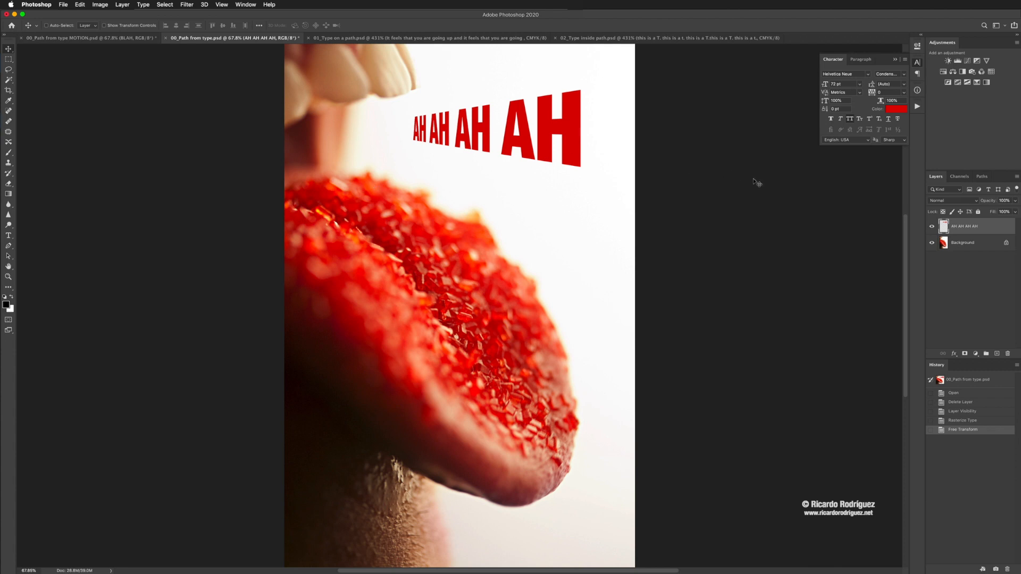
Step: Review the finished BLAH and AH AH AH AH documents, and look over the type-on-a-path and type-inside-path examples
{"action": "left_click", "coordinate": [130, 38]}
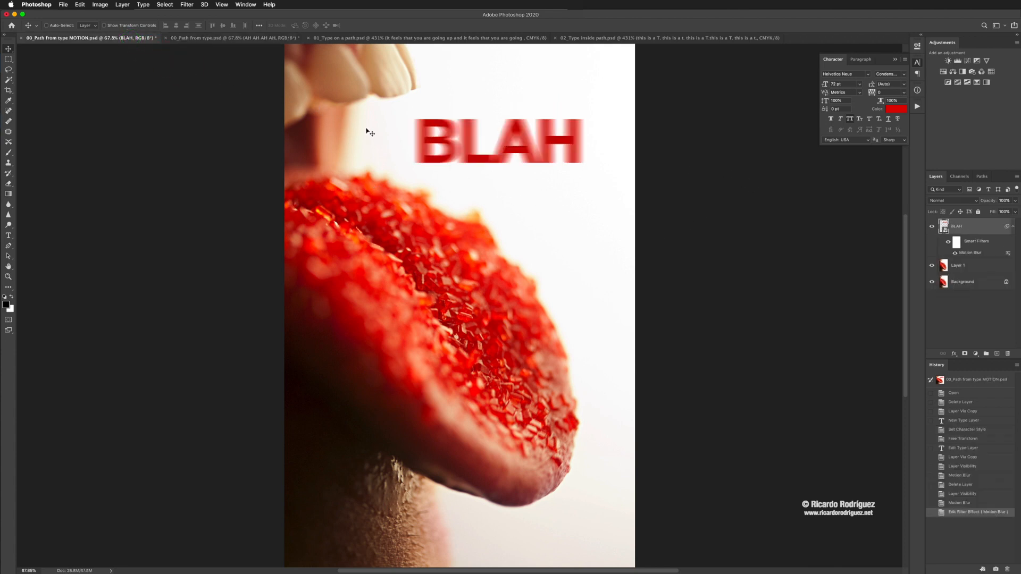
{"action": "left_click", "coordinate": [218, 39]}
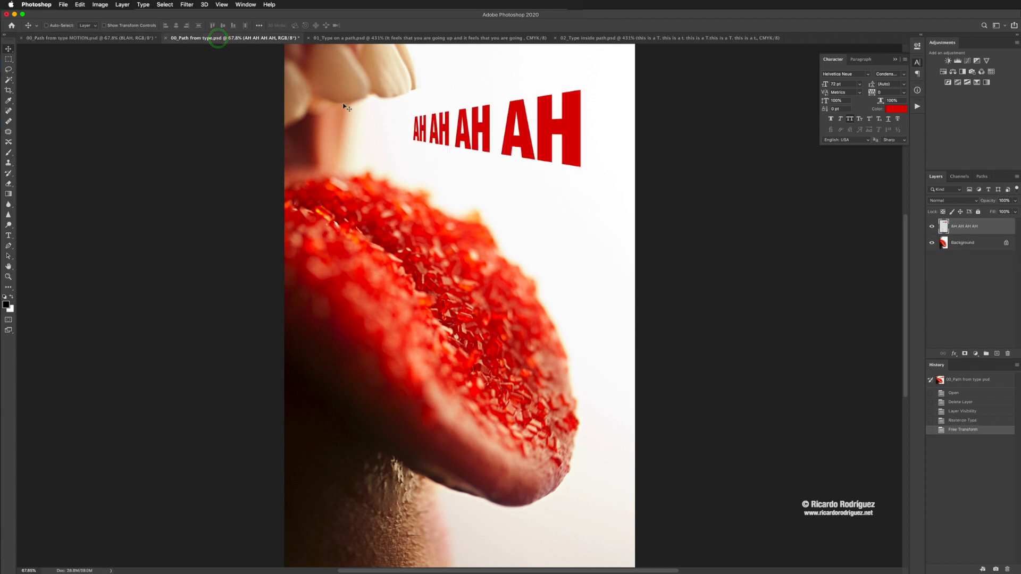
{"action": "left_click", "coordinate": [338, 39]}
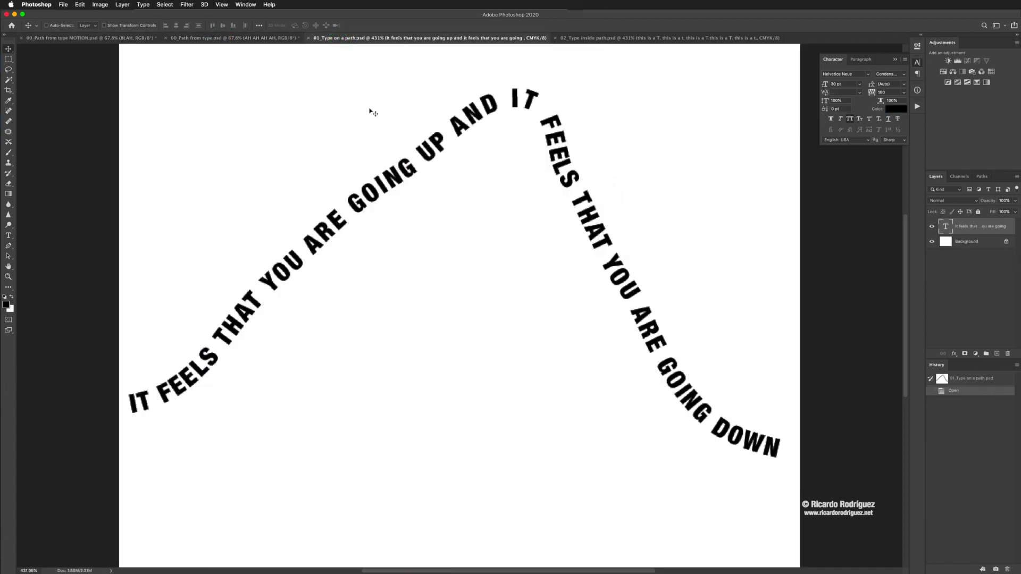
{"action": "left_click", "coordinate": [589, 39]}
Step: In 01_Type on a path.psd, copy the text of the existing curved type layer and delete that layer
{"action": "left_click", "coordinate": [476, 38]}
{"action": "double_click", "coordinate": [945, 228]}
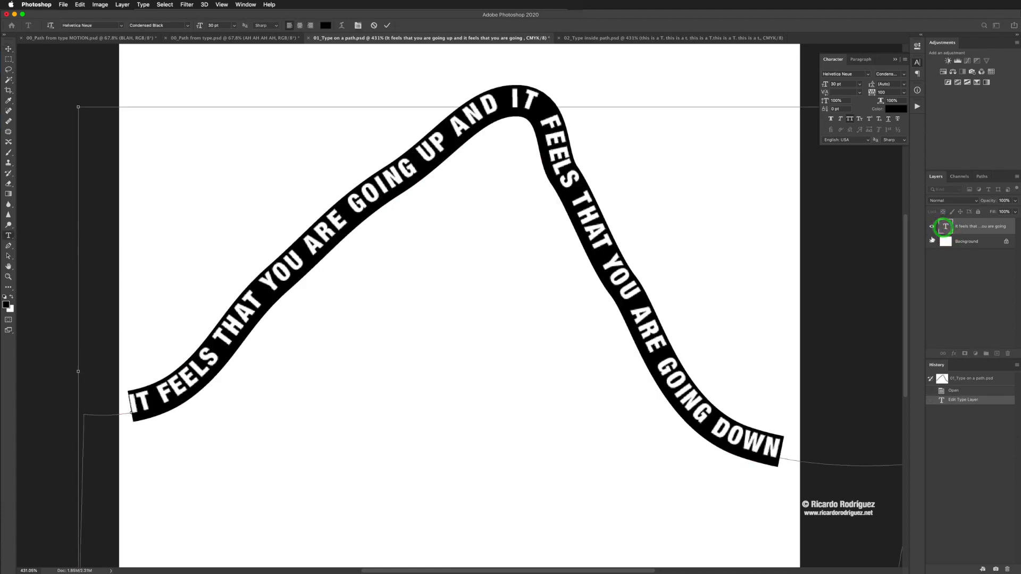
{"action": "left_click", "coordinate": [940, 266]}
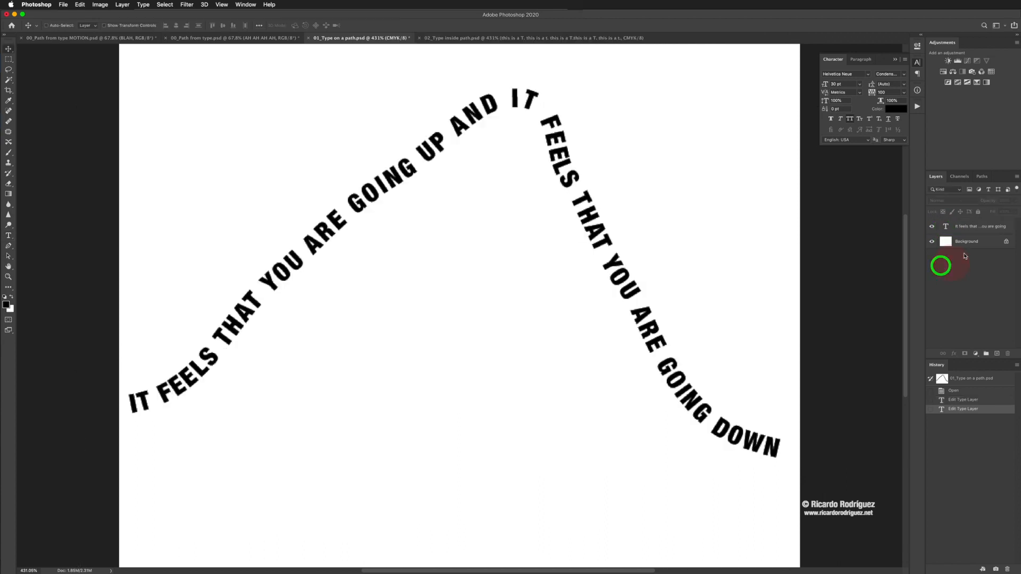
{"action": "left_click_drag", "start_coordinate": [945, 226], "coordinate": [1002, 358]}
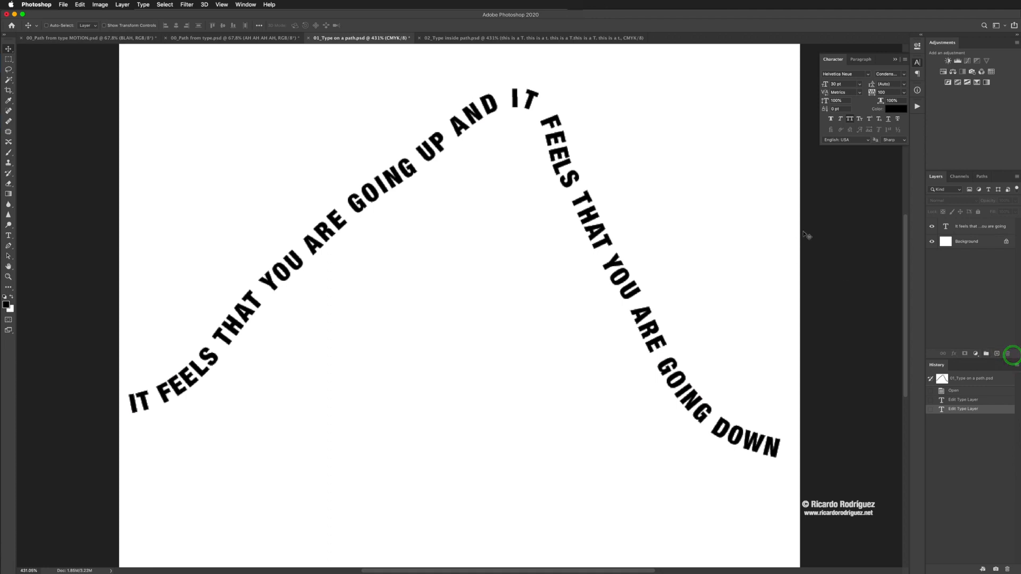
{"action": "left_click_drag", "start_coordinate": [945, 228], "coordinate": [1007, 354]}
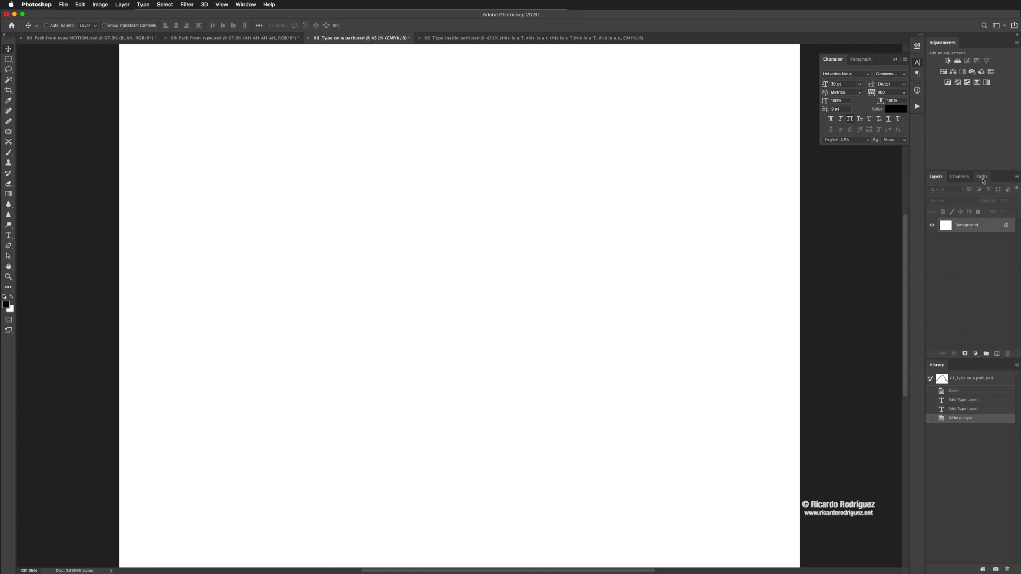
Step: Delete the existing Work Path from the document
{"action": "left_click", "coordinate": [982, 176]}
{"action": "left_click", "coordinate": [934, 190]}
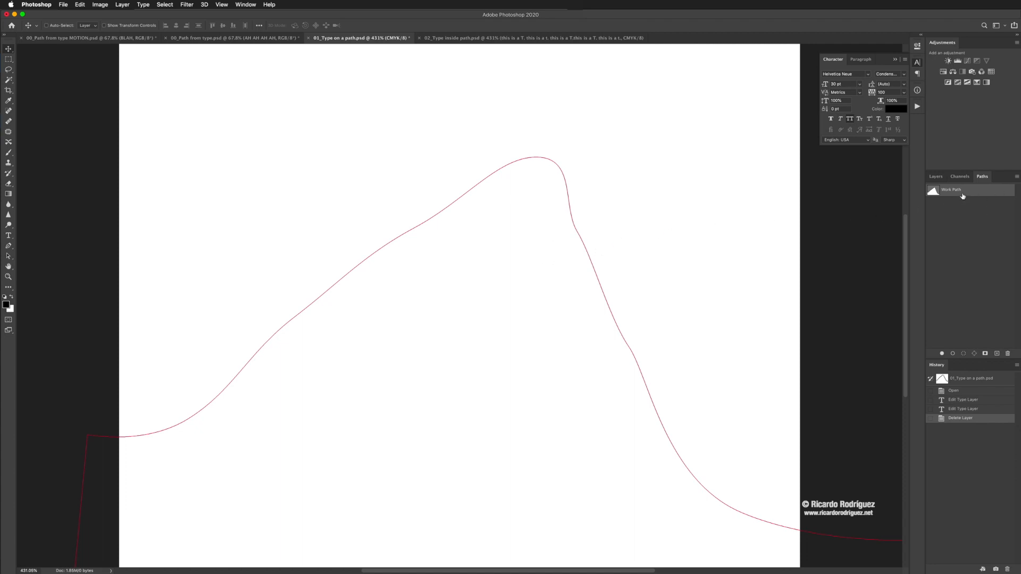
{"action": "left_click_drag", "start_coordinate": [963, 196], "coordinate": [1008, 353]}
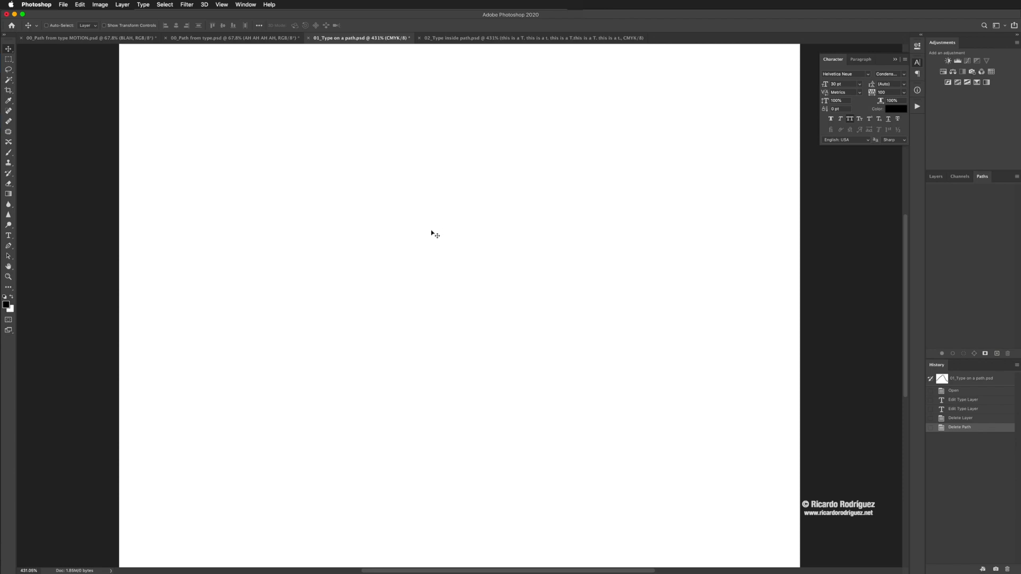
Step: Draw a smooth hill-shaped curve across the canvas with the Pen tool, starting beyond its left edge and ending beyond its right edge
{"action": "key", "text": "p"}
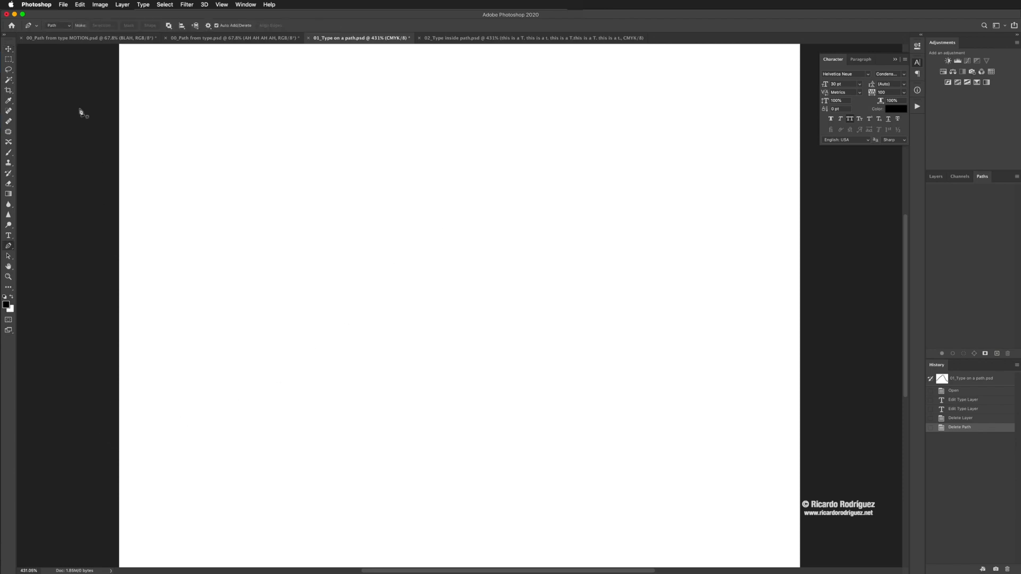
{"action": "left_click", "coordinate": [97, 498]}
{"action": "left_click_drag", "start_coordinate": [241, 459], "coordinate": [263, 446]}
{"action": "left_click_drag", "start_coordinate": [375, 349], "coordinate": [391, 332]}
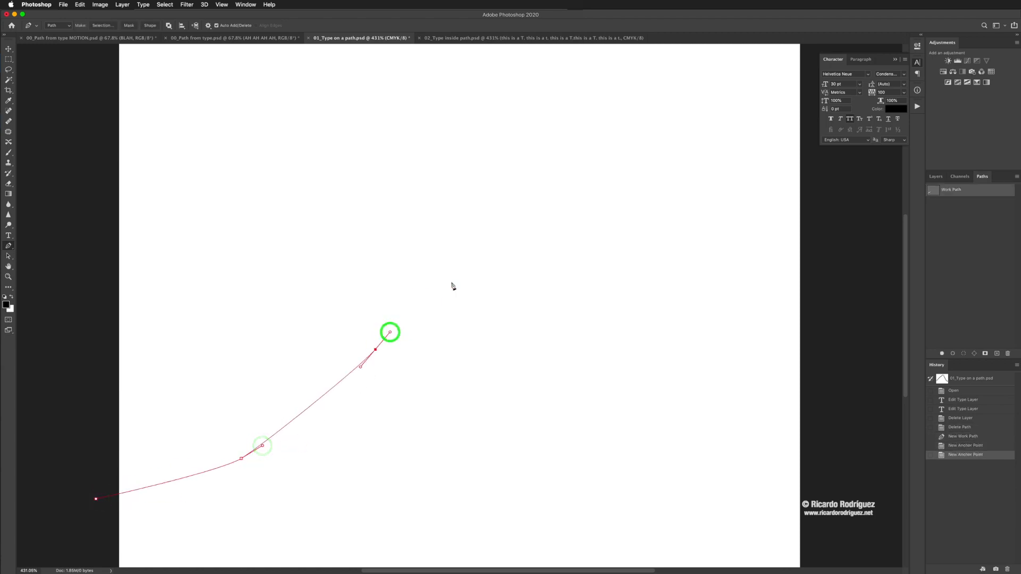
{"action": "left_click_drag", "start_coordinate": [472, 239], "coordinate": [483, 221]}
{"action": "left_click_drag", "start_coordinate": [548, 188], "coordinate": [575, 190]}
{"action": "left_click_drag", "start_coordinate": [634, 261], "coordinate": [647, 287]}
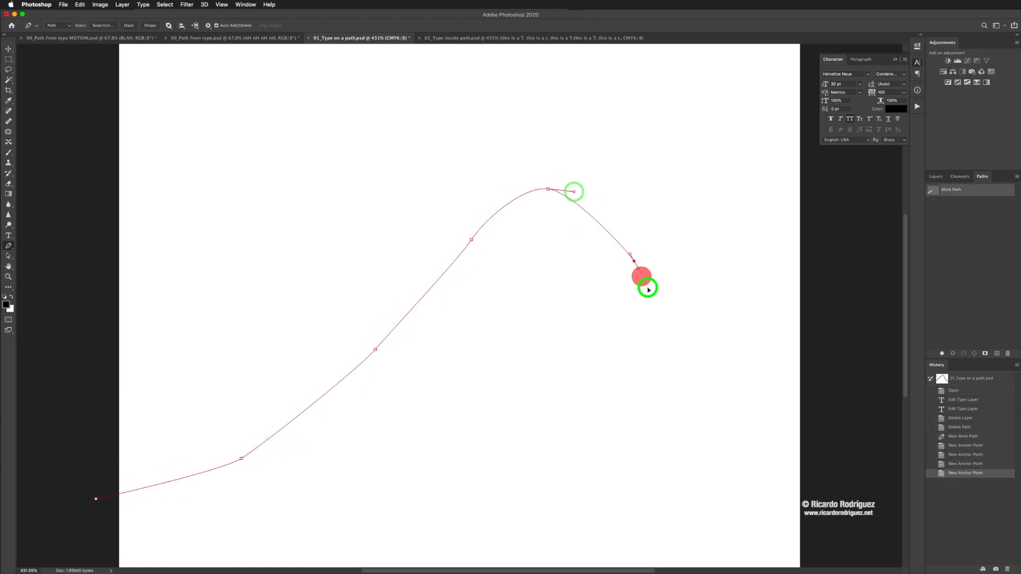
{"action": "left_click_drag", "start_coordinate": [692, 379], "coordinate": [713, 400]}
{"action": "left_click_drag", "start_coordinate": [761, 442], "coordinate": [868, 486]}
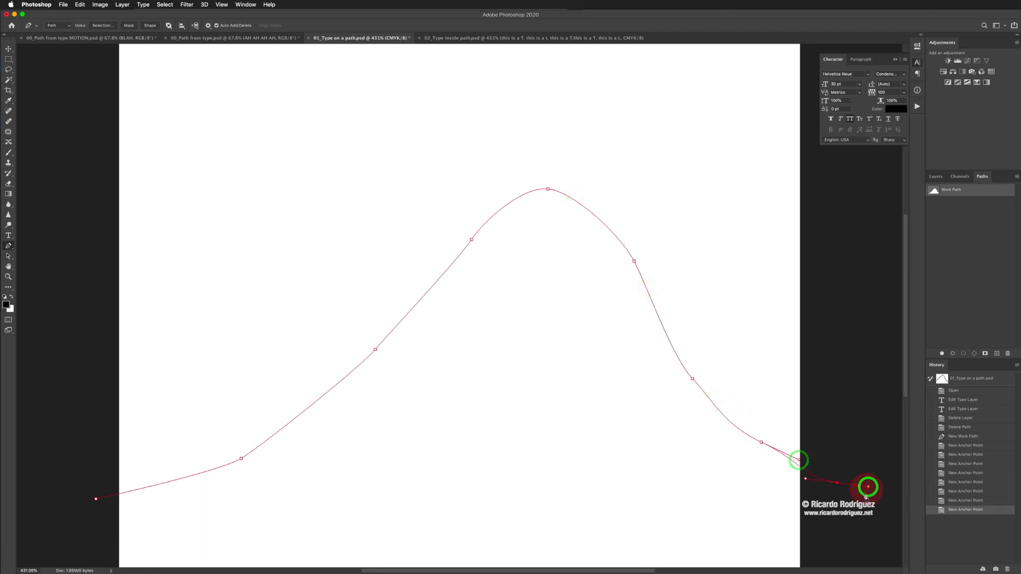
Step: Continue the path around below the canvas with three more anchor points and close it at the starting point
{"action": "left_click_drag", "start_coordinate": [812, 524], "coordinate": [770, 422]}
{"action": "left_click", "coordinate": [836, 521]}
{"action": "left_click", "coordinate": [456, 498]}
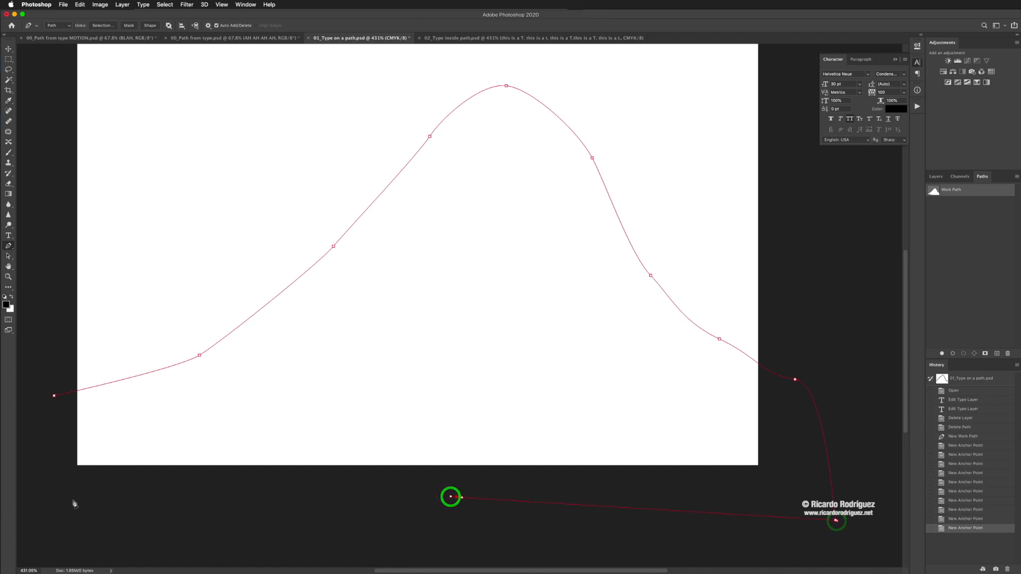
{"action": "left_click", "coordinate": [41, 493]}
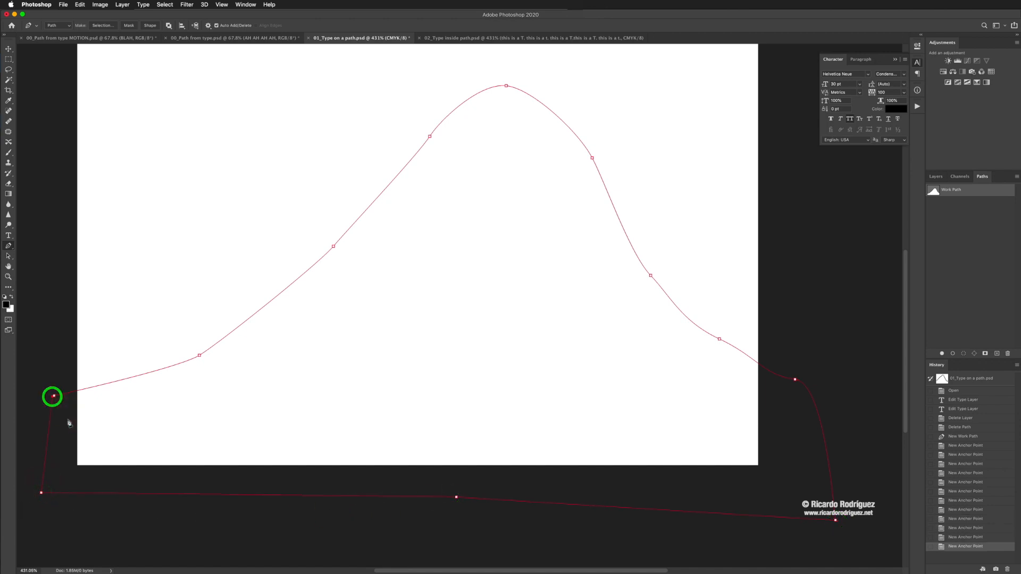
{"action": "left_click", "coordinate": [54, 396]}
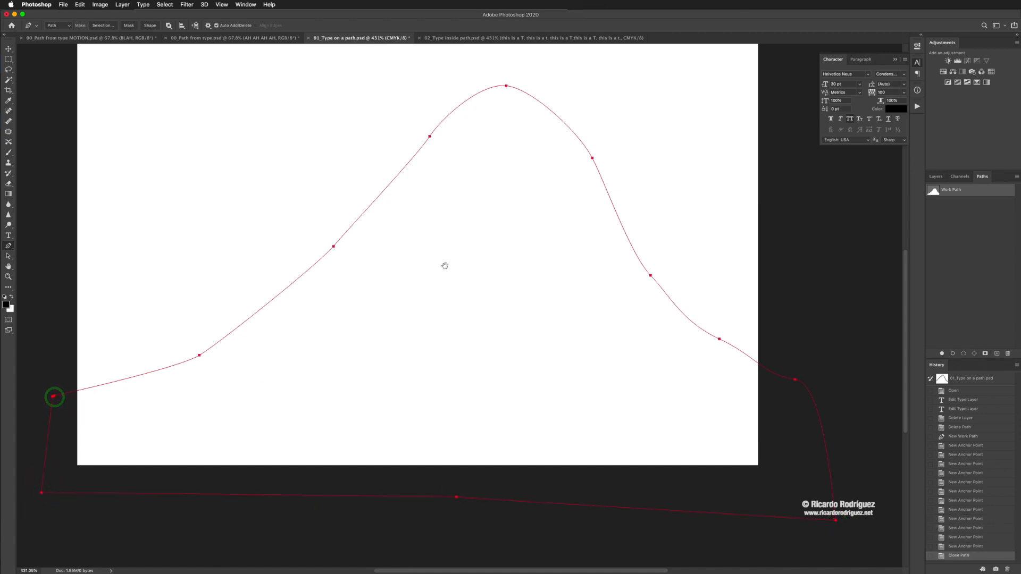
{"action": "left_click_drag", "start_coordinate": [439, 271], "coordinate": [435, 338]}
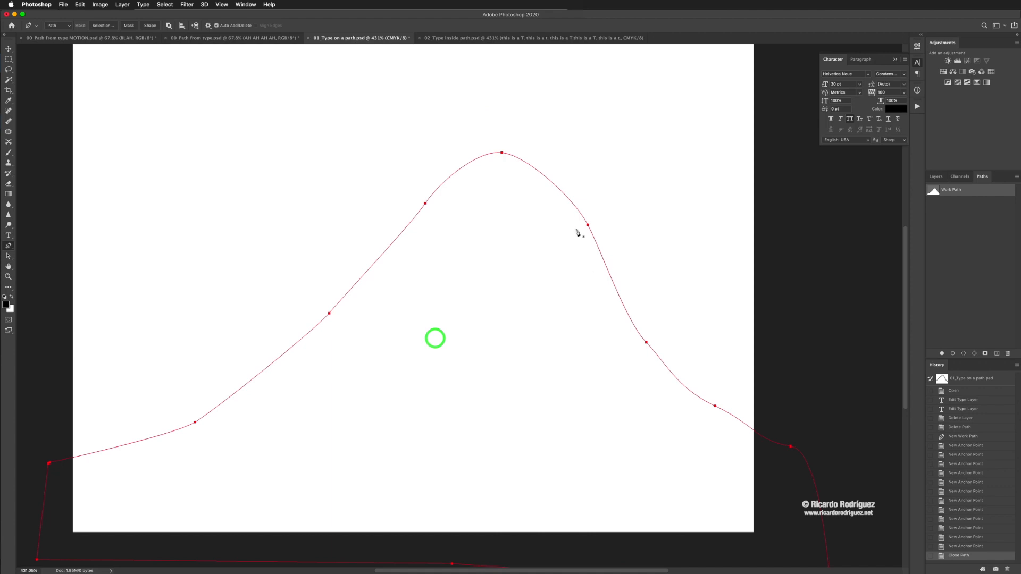
Step: Create type on the path from partway up its rising slope, paste the copied "It feels that you are going up" text, and commit it
{"action": "left_click", "coordinate": [9, 236]}
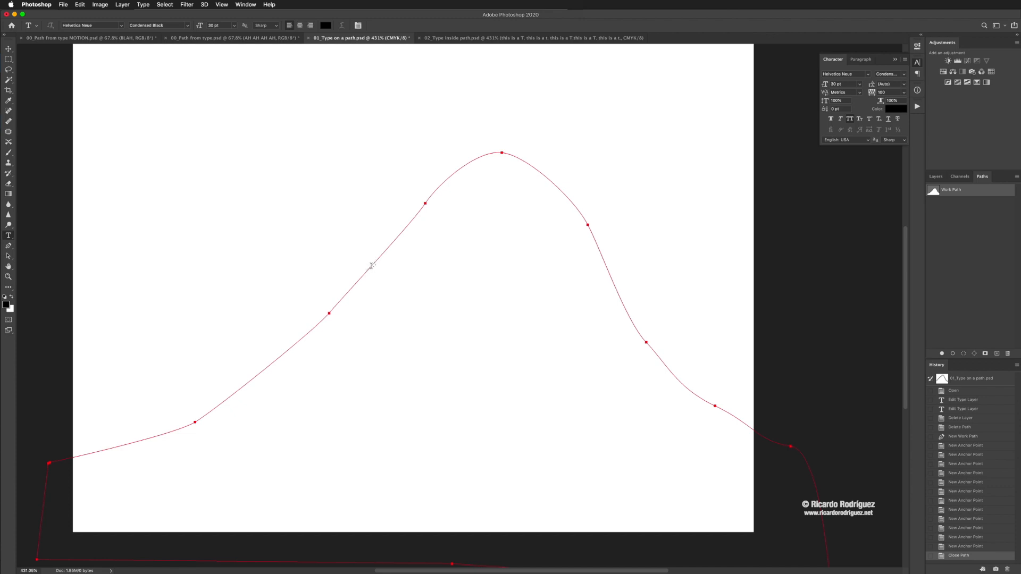
{"action": "left_click", "coordinate": [371, 268]}
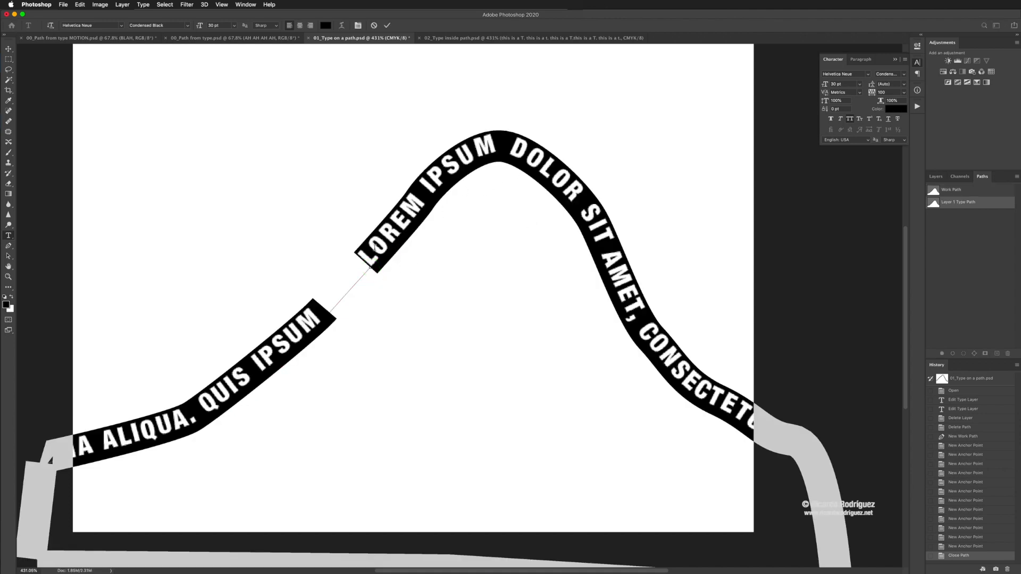
{"action": "key", "text": "super+v"}
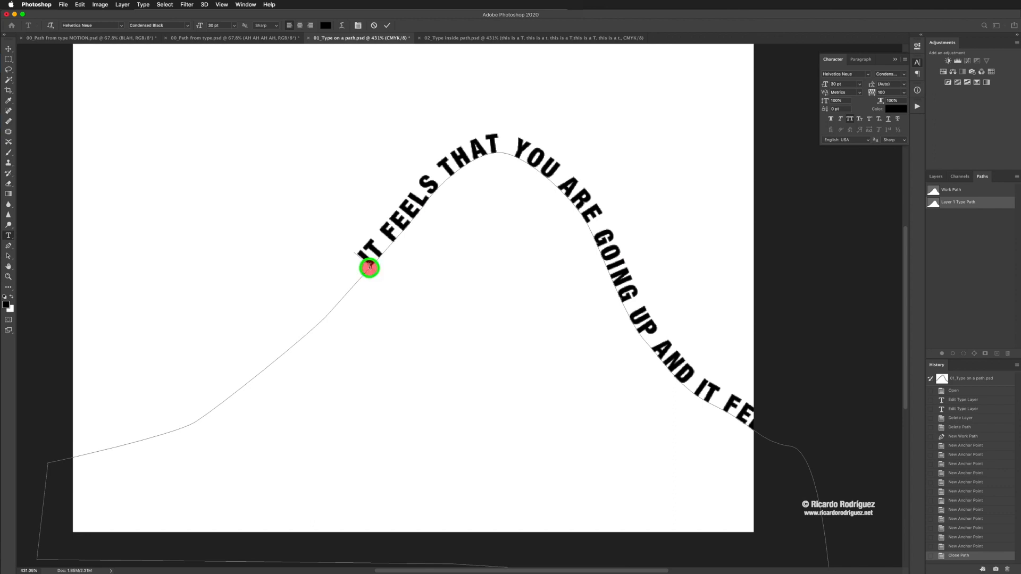
{"action": "triple_click", "coordinate": [369, 268]}
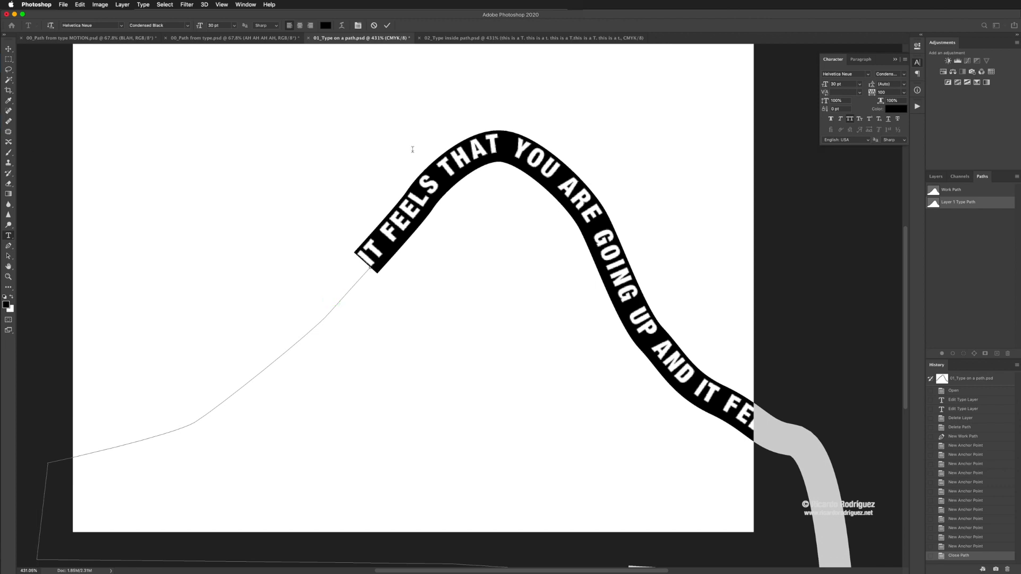
{"action": "left_click", "coordinate": [388, 25]}
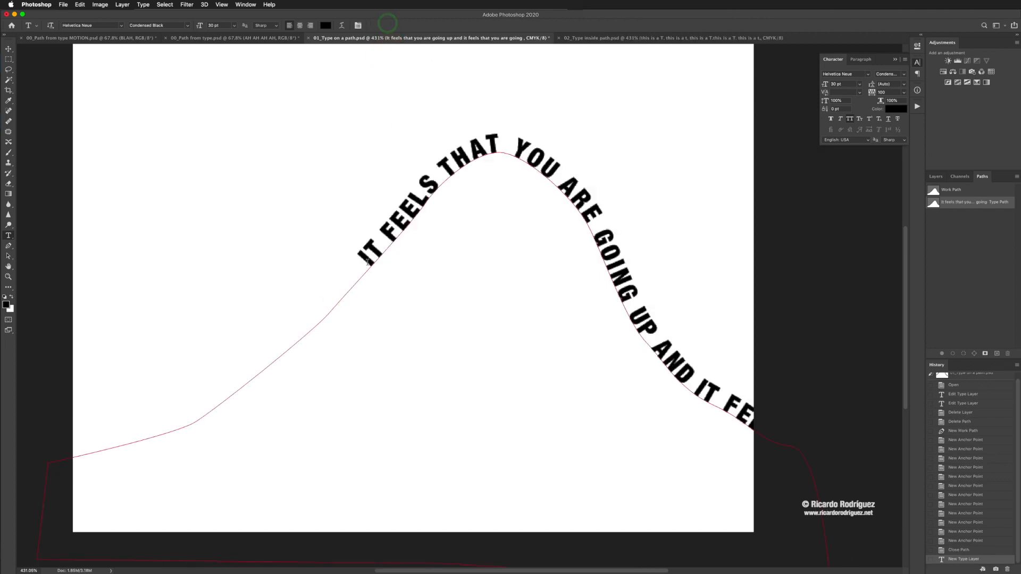
Step: Shift the two anchor points on the type path's rising slope slightly to the left
{"action": "left_click_drag", "start_coordinate": [366, 268], "coordinate": [374, 273]}
{"action": "mouse_move", "coordinate": [330, 314]}
{"action": "left_mouse_down"}
{"action": "mouse_move", "coordinate": [319, 306]}
{"action": "mouse_move", "coordinate": [333, 328]}
{"action": "mouse_move", "coordinate": [296, 298]}
{"action": "mouse_move", "coordinate": [315, 318]}
{"action": "left_mouse_up"}
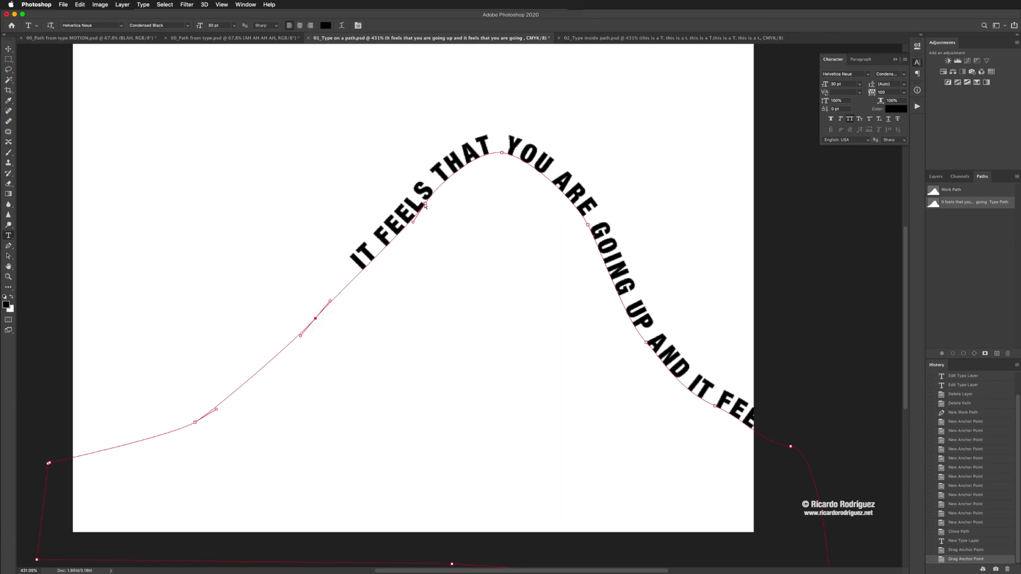
{"action": "mouse_move", "coordinate": [425, 205]}
{"action": "left_mouse_down"}
{"action": "mouse_move", "coordinate": [417, 195]}
{"action": "mouse_move", "coordinate": [415, 203]}
{"action": "left_mouse_up"}
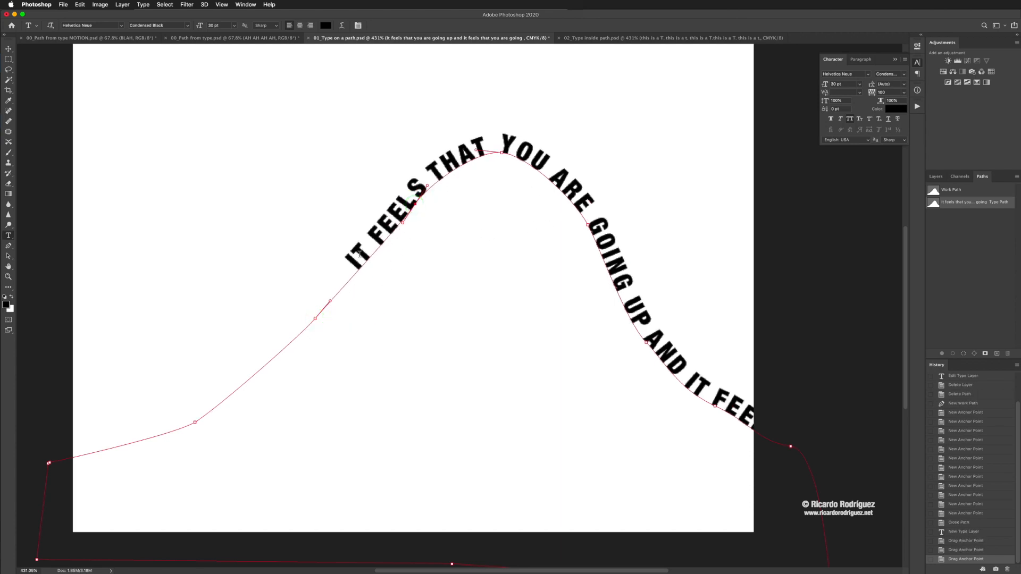
Step: Slide the starting point of the path text farther down the rising slope and commit the type edit
{"action": "left_click", "coordinate": [356, 267]}
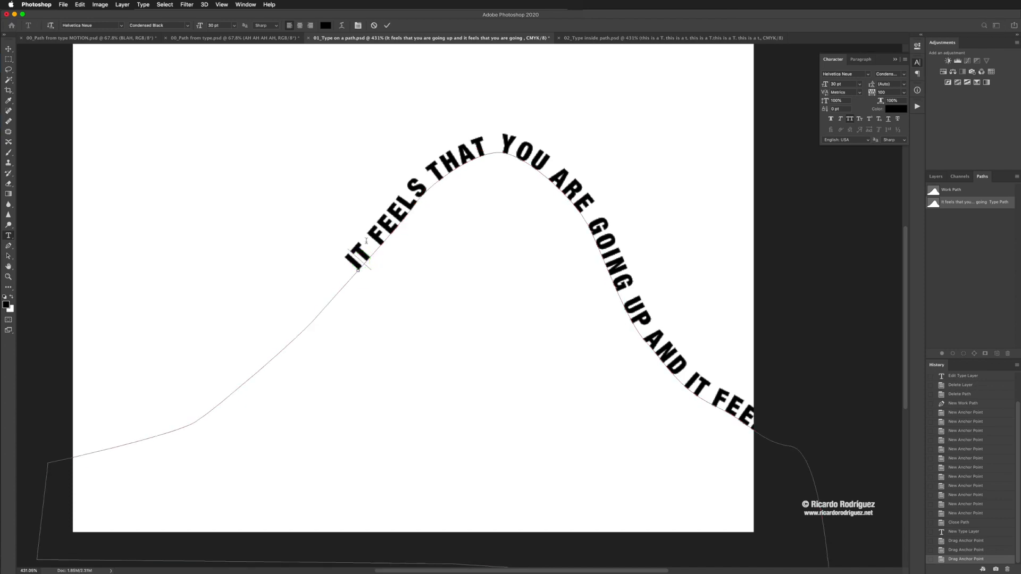
{"action": "key", "text": "super"}
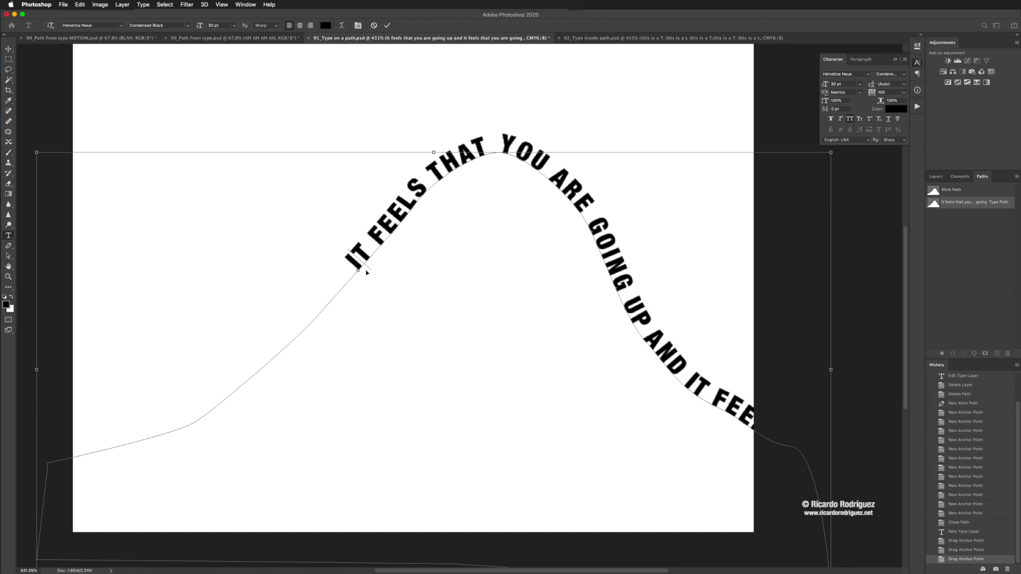
{"action": "key", "text": "super+equal"}
{"action": "key", "text": "super+equal"}
{"action": "key", "text": "super+equal"}
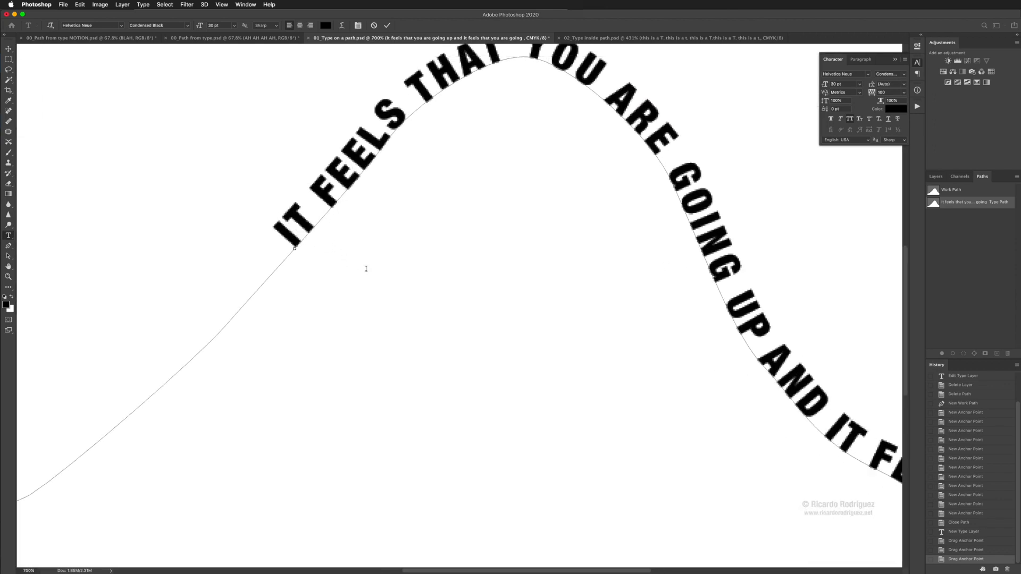
{"action": "left_click_drag", "start_coordinate": [295, 245], "coordinate": [329, 203]}
{"action": "triple_click", "coordinate": [294, 250]}
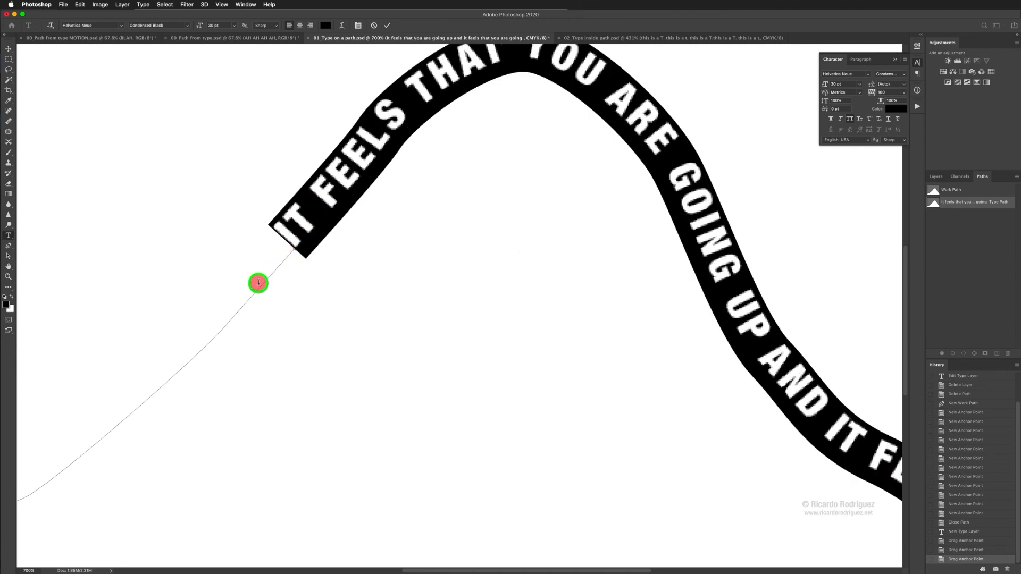
{"action": "left_click_drag", "start_coordinate": [293, 246], "coordinate": [181, 348]}
{"action": "scroll", "coordinate": [259, 292], "scroll_direction": "down", "scroll_amount": 5}
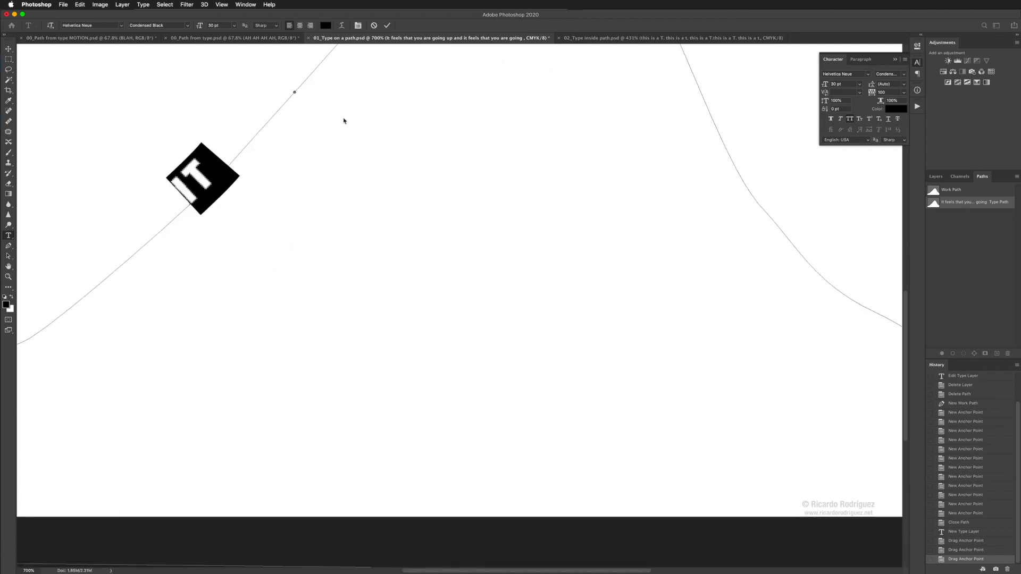
{"action": "key", "text": "super+Return"}
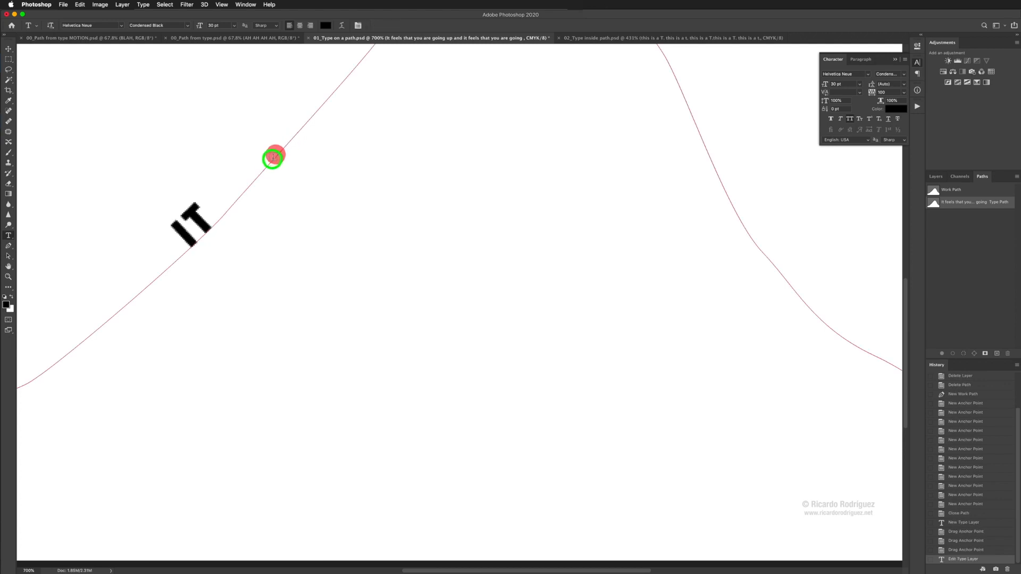
Step: Reopen the path text for editing and slide its starting point up the rising slope to the end marker
{"action": "key", "text": "super+h"}
{"action": "left_click", "coordinate": [195, 236]}
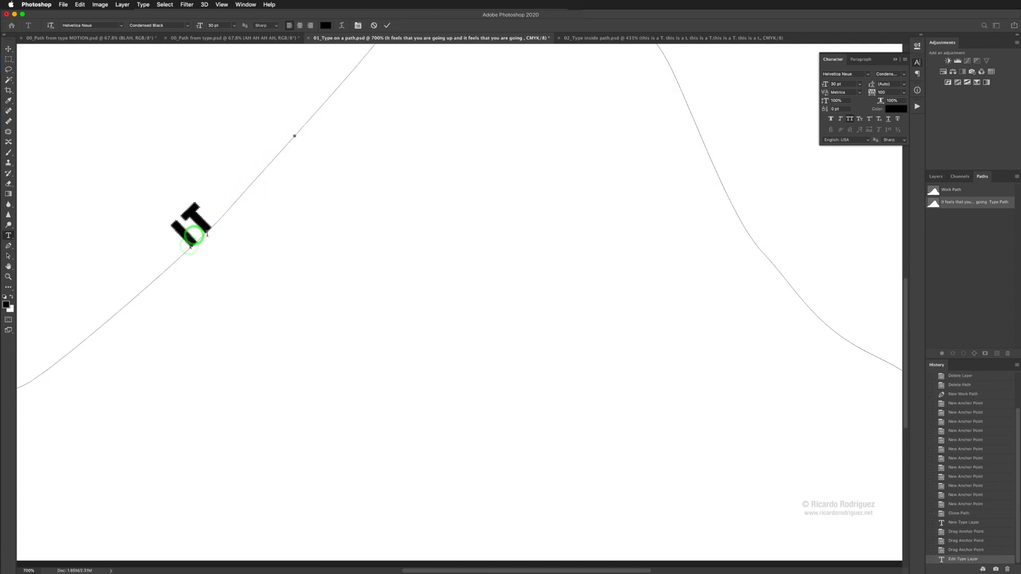
{"action": "left_click", "coordinate": [191, 248]}
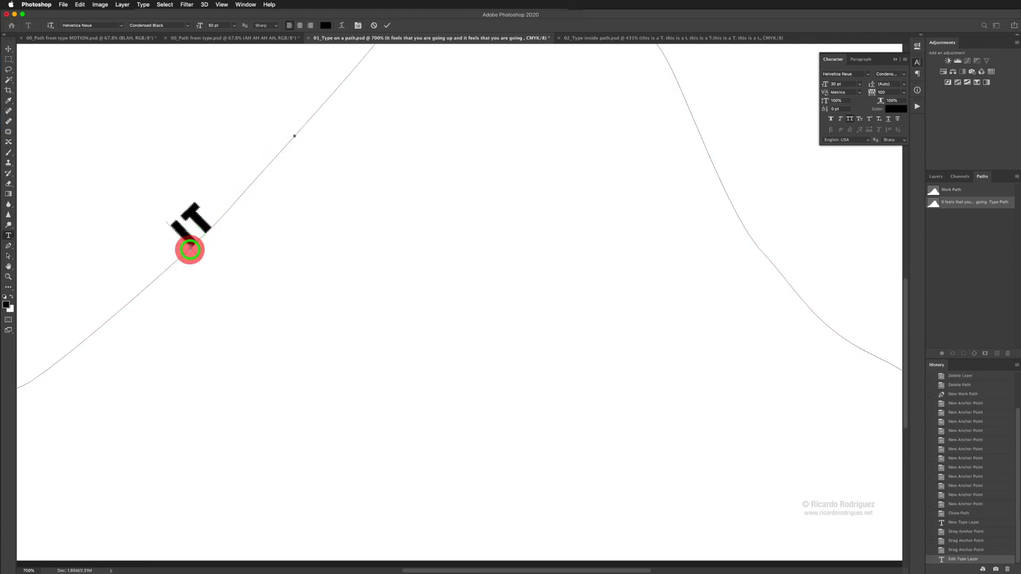
{"action": "left_click_drag", "start_coordinate": [190, 248], "coordinate": [295, 136]}
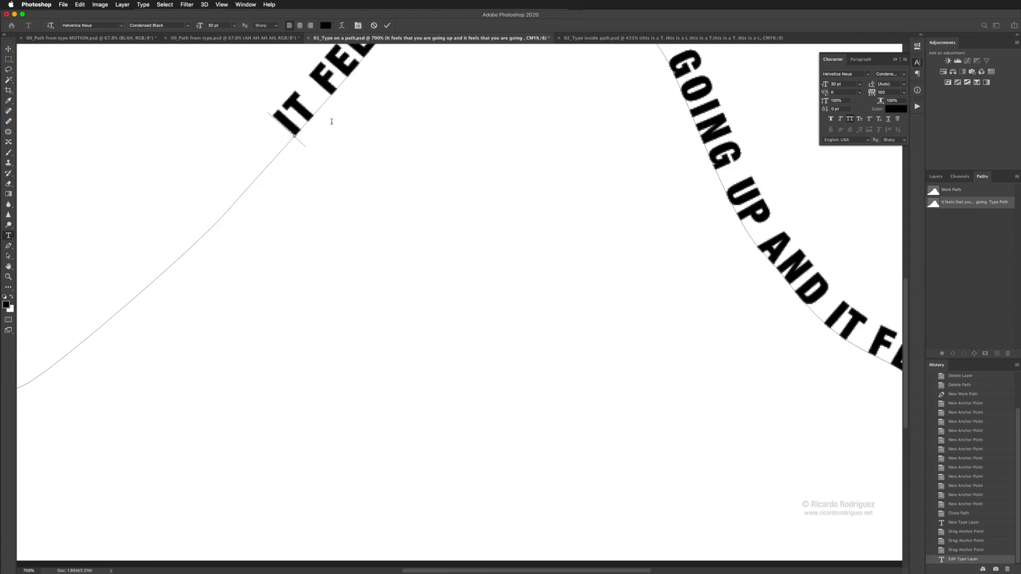
Step: Flip the path text to the underside of the path, and flip it back above with its start farther up the slope
{"action": "left_click_drag", "start_coordinate": [299, 138], "coordinate": [314, 154]}
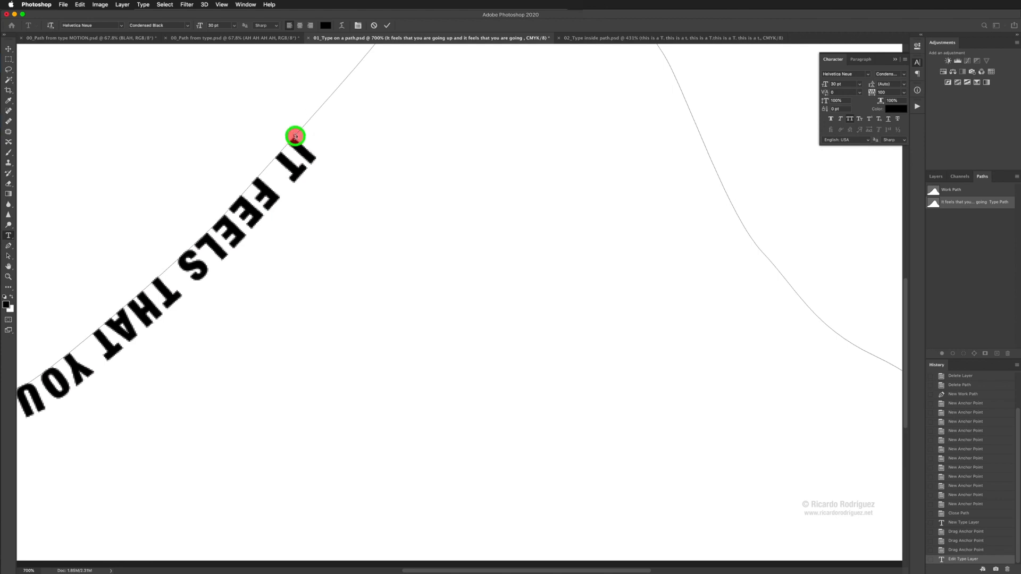
{"action": "mouse_move", "coordinate": [295, 136]}
{"action": "left_mouse_down"}
{"action": "mouse_move", "coordinate": [283, 118]}
{"action": "mouse_move", "coordinate": [294, 134]}
{"action": "mouse_move", "coordinate": [288, 126]}
{"action": "mouse_move", "coordinate": [301, 115]}
{"action": "mouse_move", "coordinate": [305, 123]}
{"action": "mouse_move", "coordinate": [289, 137]}
{"action": "mouse_move", "coordinate": [287, 110]}
{"action": "mouse_move", "coordinate": [308, 118]}
{"action": "mouse_move", "coordinate": [386, 61]}
{"action": "left_mouse_up"}
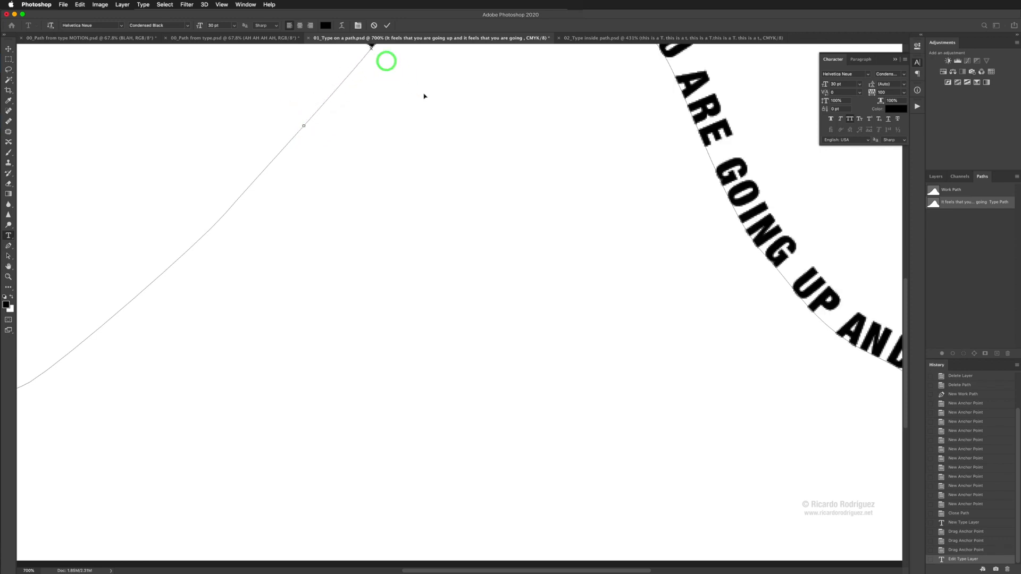
Step: Move the path text's end marker slightly down the rising slope and slide the text's start down toward it
{"action": "scroll", "coordinate": [556, 173], "scroll_direction": "up", "scroll_amount": 6}
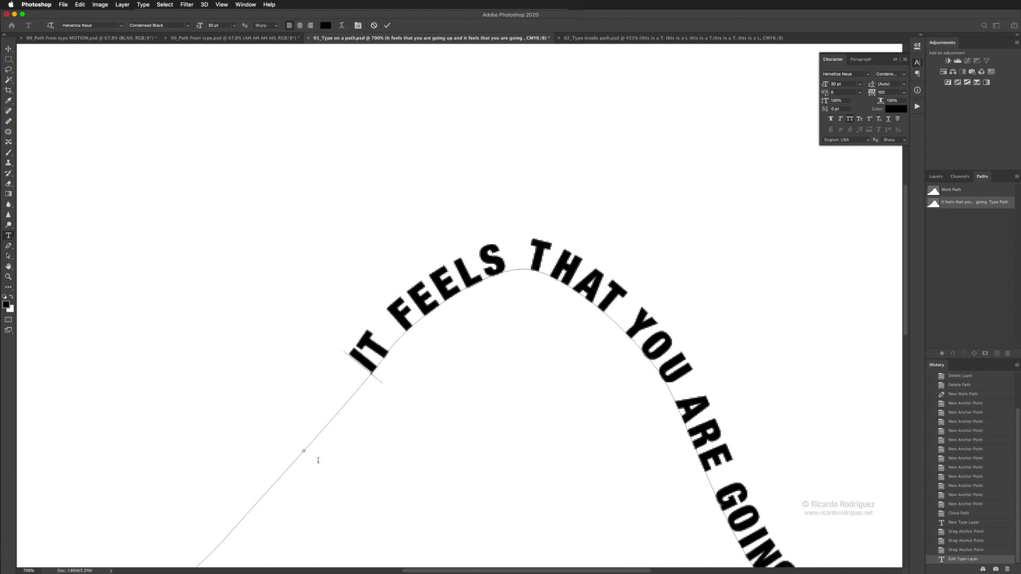
{"action": "left_click_drag", "start_coordinate": [304, 451], "coordinate": [275, 481]}
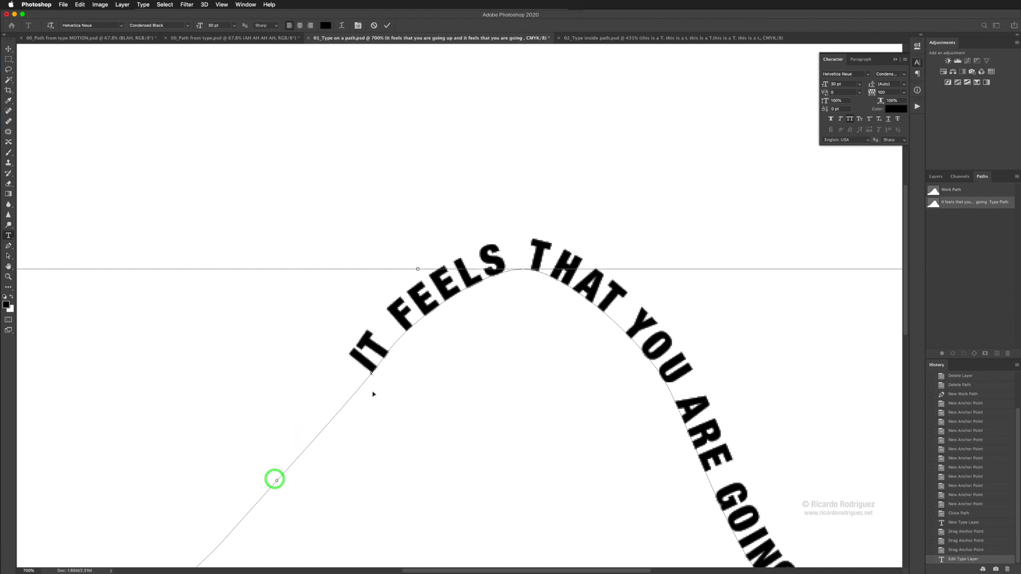
{"action": "left_click_drag", "start_coordinate": [371, 374], "coordinate": [303, 447]}
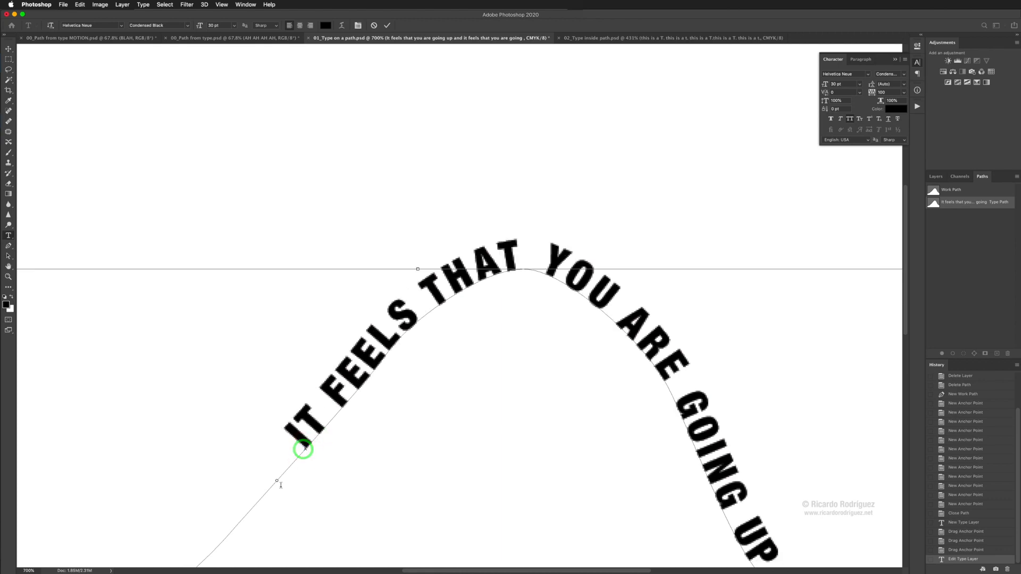
Step: Shift the end marker farther down to the middle of the rising slope and bring the text's start closer to it
{"action": "scroll", "coordinate": [298, 477], "scroll_direction": "down", "scroll_amount": 8}
{"action": "scroll", "coordinate": [298, 477], "scroll_direction": "left", "scroll_amount": 4}
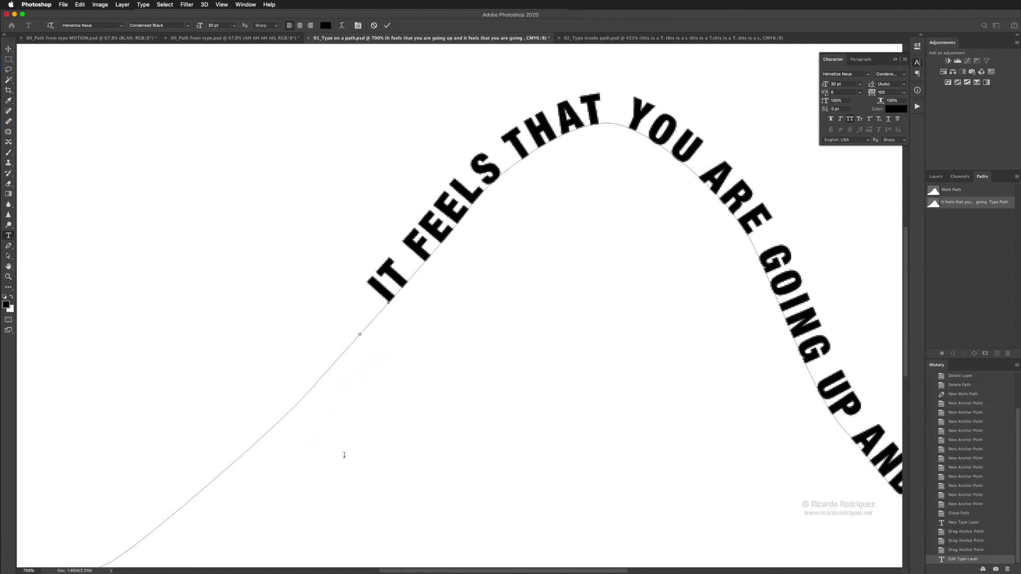
{"action": "scroll", "coordinate": [351, 451], "scroll_direction": "down", "scroll_amount": 2}
{"action": "scroll", "coordinate": [352, 451], "scroll_direction": "left", "scroll_amount": 5}
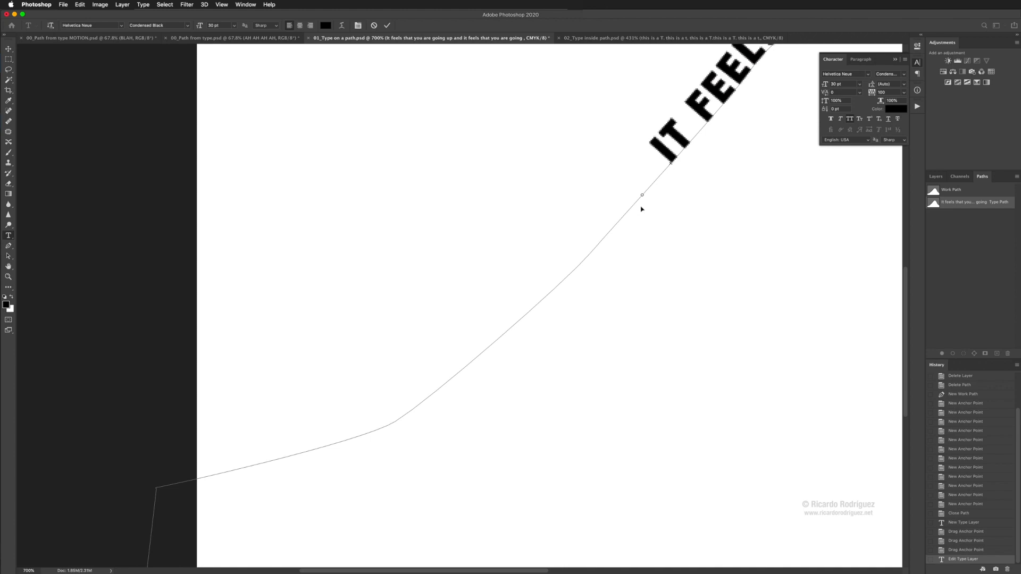
{"action": "left_click_drag", "start_coordinate": [642, 195], "coordinate": [583, 262]}
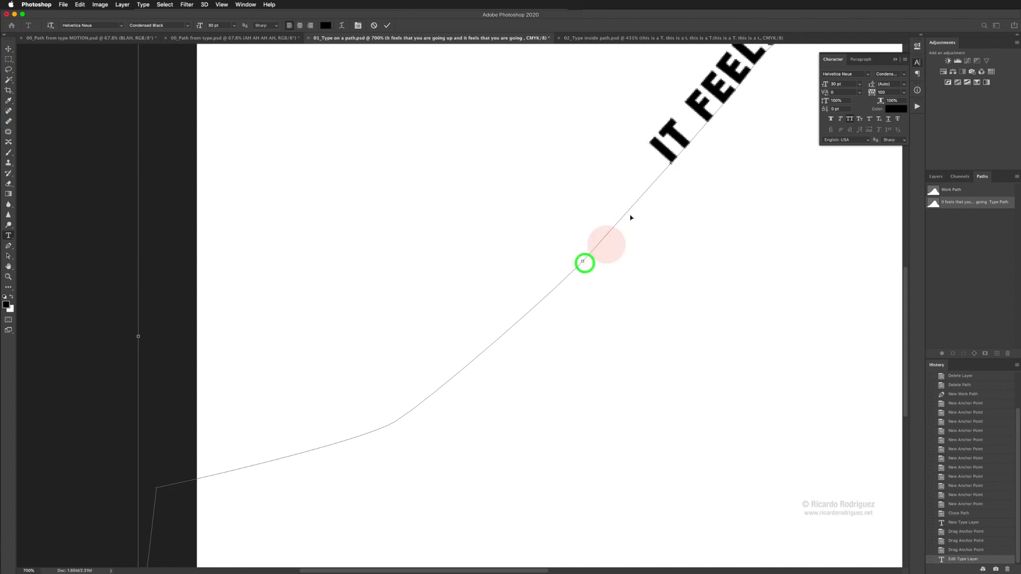
{"action": "left_click_drag", "start_coordinate": [670, 162], "coordinate": [618, 232]}
Step: Move the end marker to the lower part of the rising slope and set the text's start just above it
{"action": "left_click_drag", "start_coordinate": [583, 262], "coordinate": [486, 353]}
{"action": "mouse_move", "coordinate": [615, 230]}
{"action": "left_mouse_down"}
{"action": "mouse_move", "coordinate": [472, 358]}
{"action": "mouse_move", "coordinate": [394, 415]}
{"action": "mouse_move", "coordinate": [340, 431]}
{"action": "left_mouse_up"}
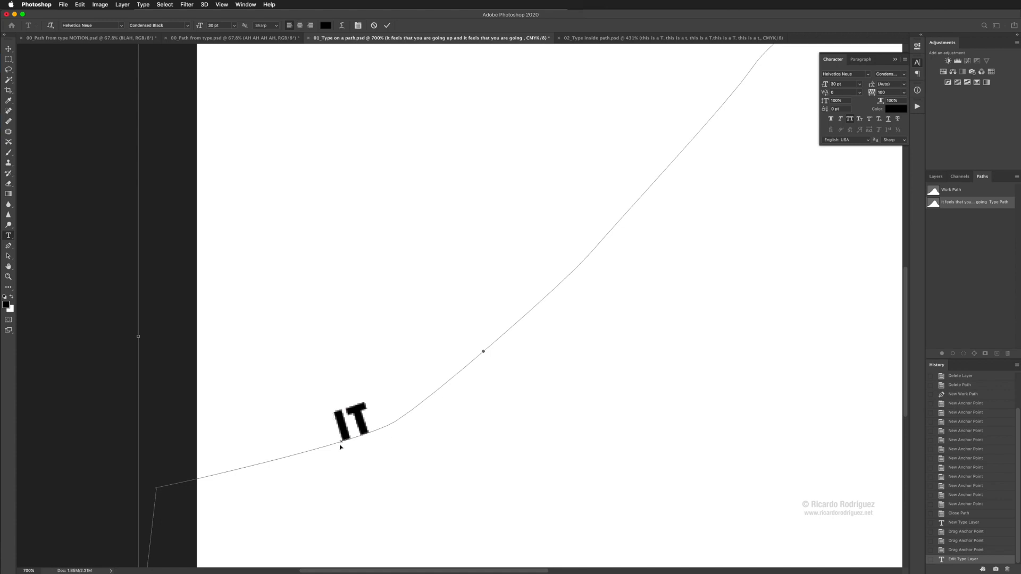
{"action": "left_click_drag", "start_coordinate": [340, 445], "coordinate": [513, 328]}
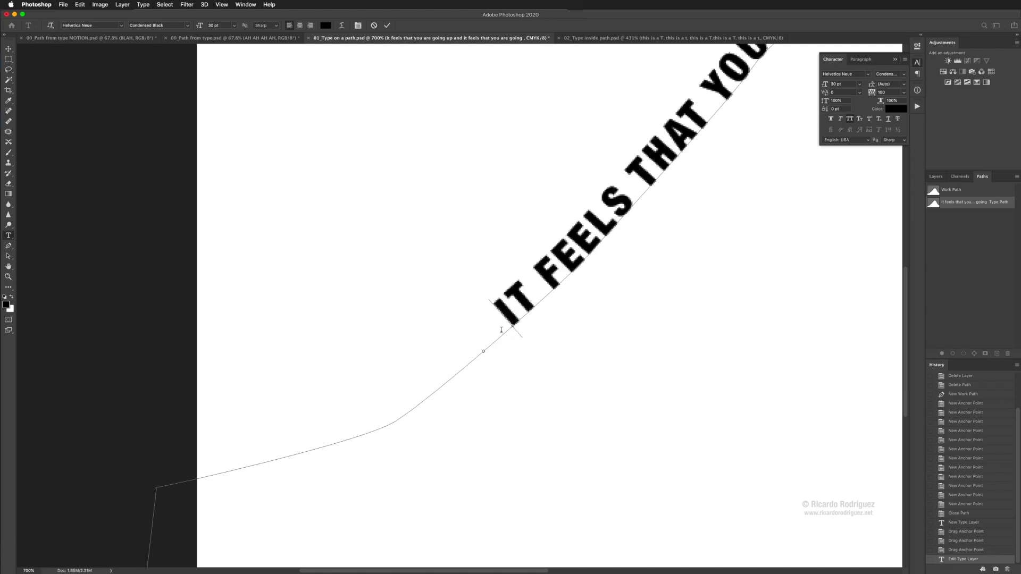
Step: Move the end marker onto the gentle foot of the hill and start the text at the bend where the slope steepens
{"action": "left_click", "coordinate": [482, 352]}
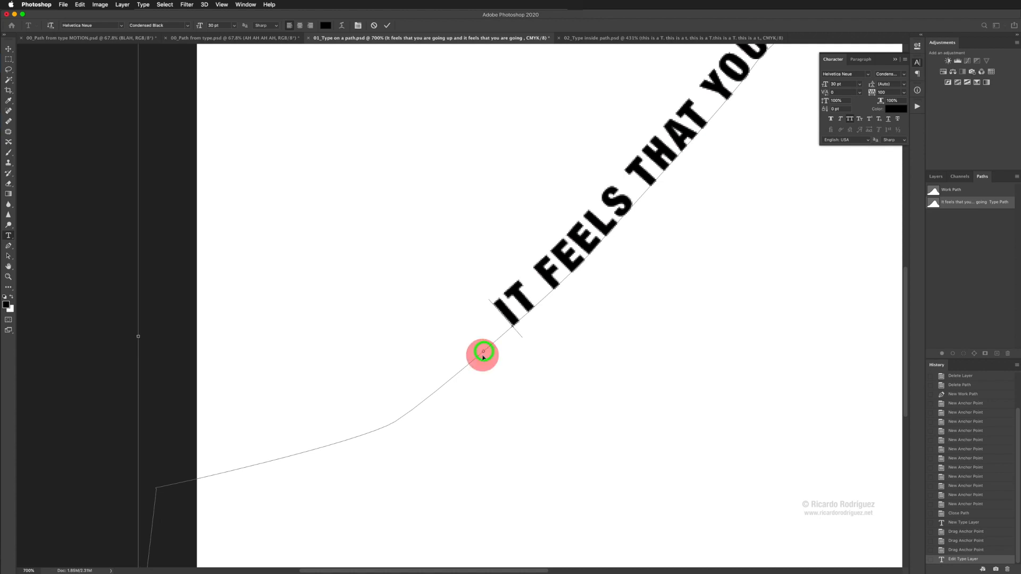
{"action": "left_click_drag", "start_coordinate": [457, 378], "coordinate": [326, 445]}
{"action": "left_click_drag", "start_coordinate": [513, 329], "coordinate": [390, 418]}
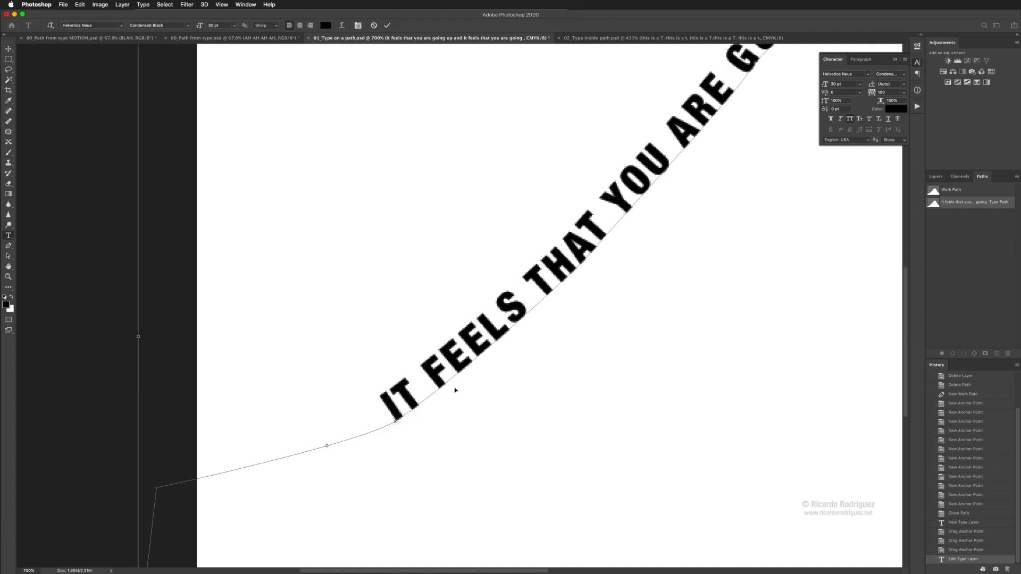
Step: Move the end marker to the canvas's left edge and start the text just beside it on the foot of the hill
{"action": "key", "text": "super+0"}
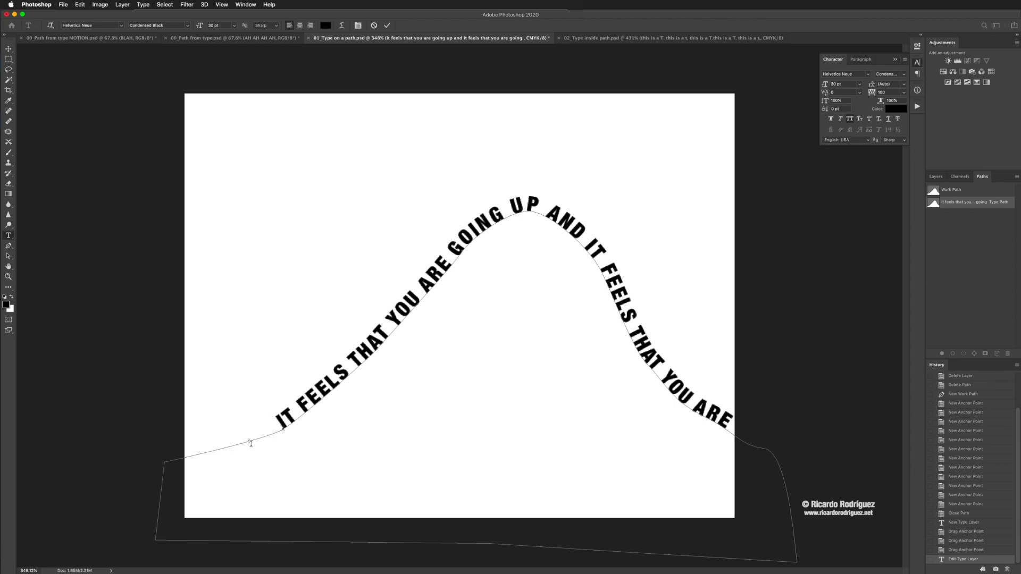
{"action": "left_click_drag", "start_coordinate": [251, 443], "coordinate": [192, 453]}
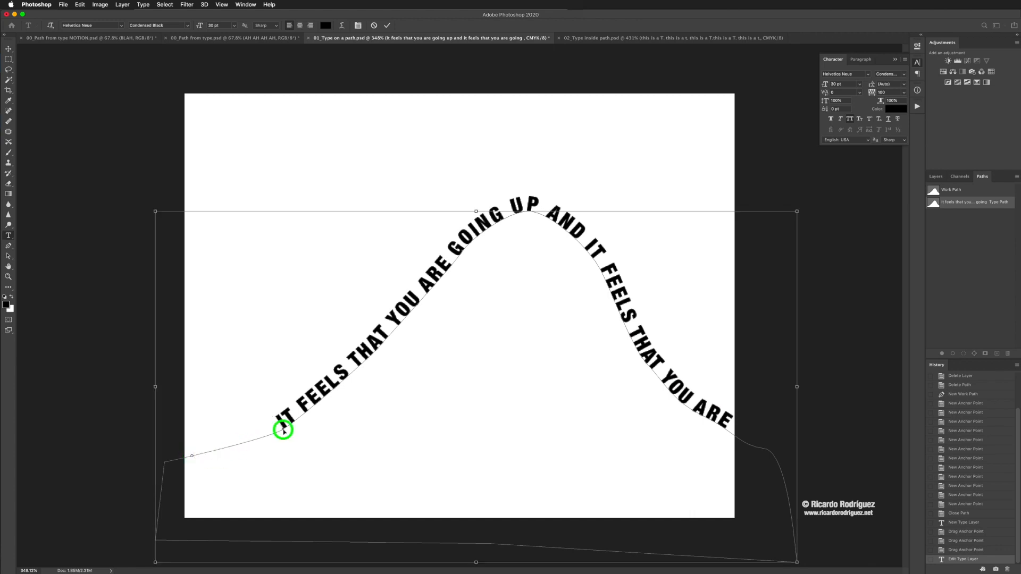
{"action": "left_click_drag", "start_coordinate": [284, 430], "coordinate": [212, 449]}
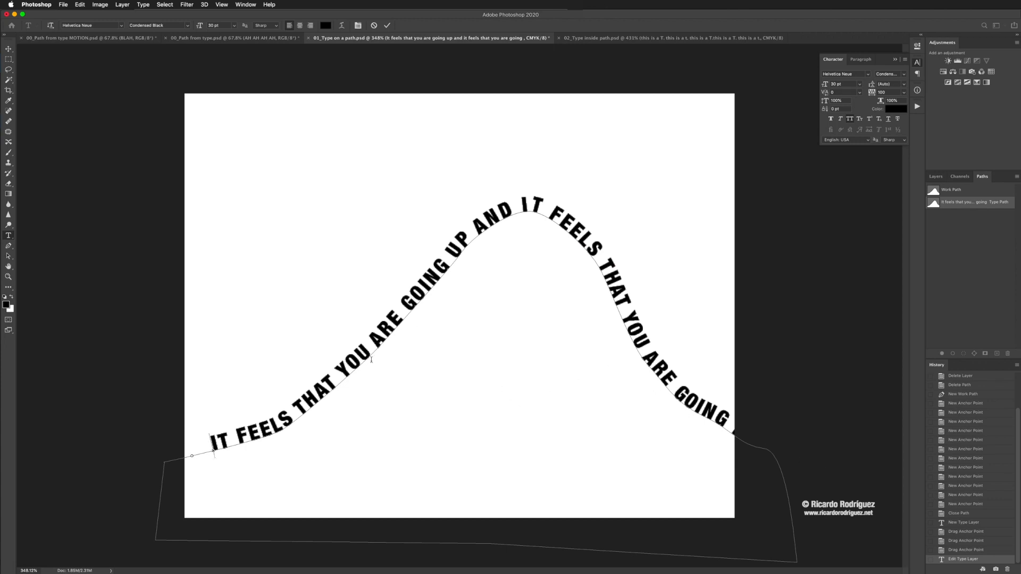
Step: Recolor all of the path text teal and commit the type edit
{"action": "left_click", "coordinate": [355, 359]}
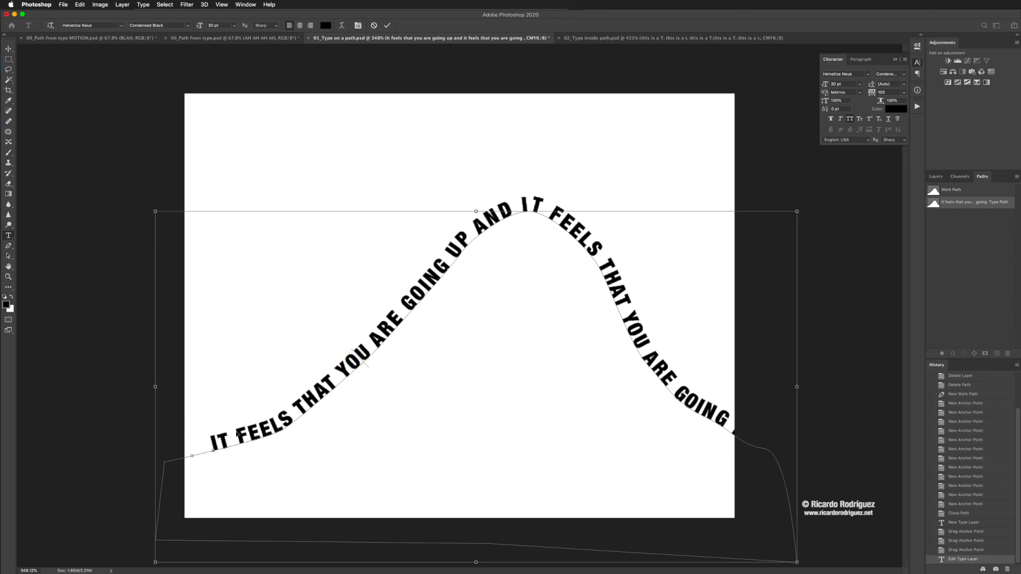
{"action": "key", "text": "super+a"}
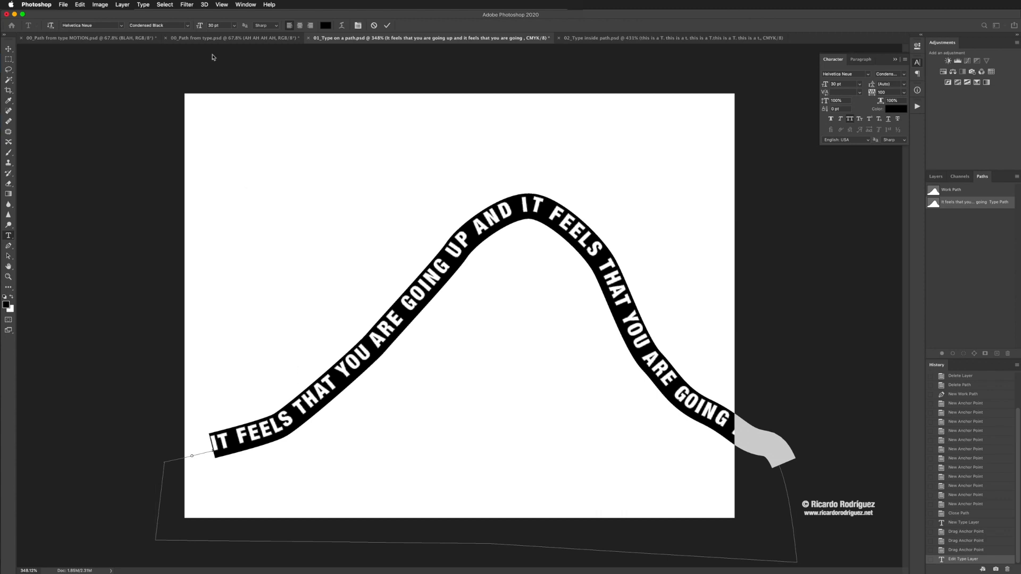
{"action": "left_click", "coordinate": [326, 26]}
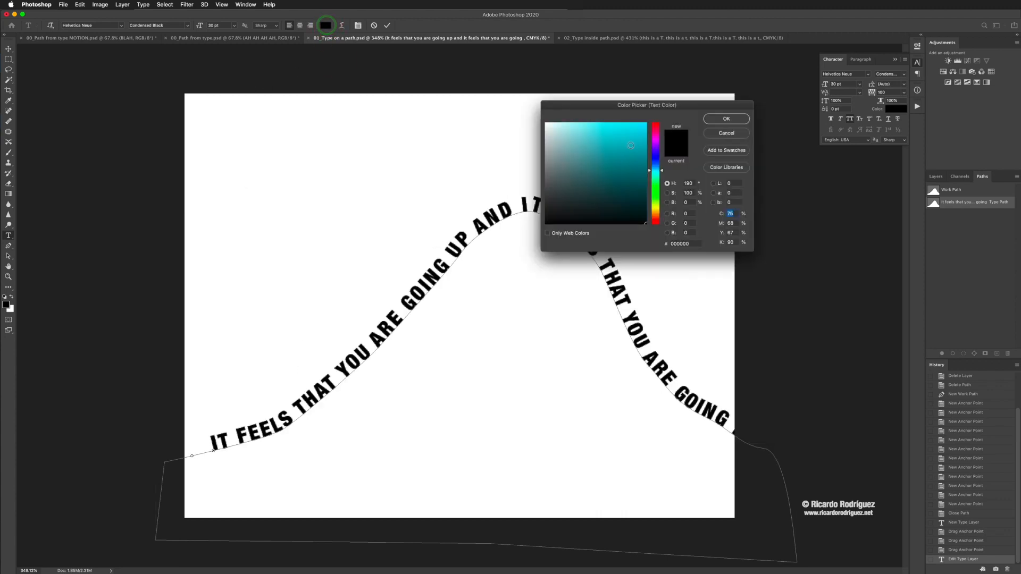
{"action": "left_click", "coordinate": [630, 145]}
{"action": "left_click", "coordinate": [717, 122]}
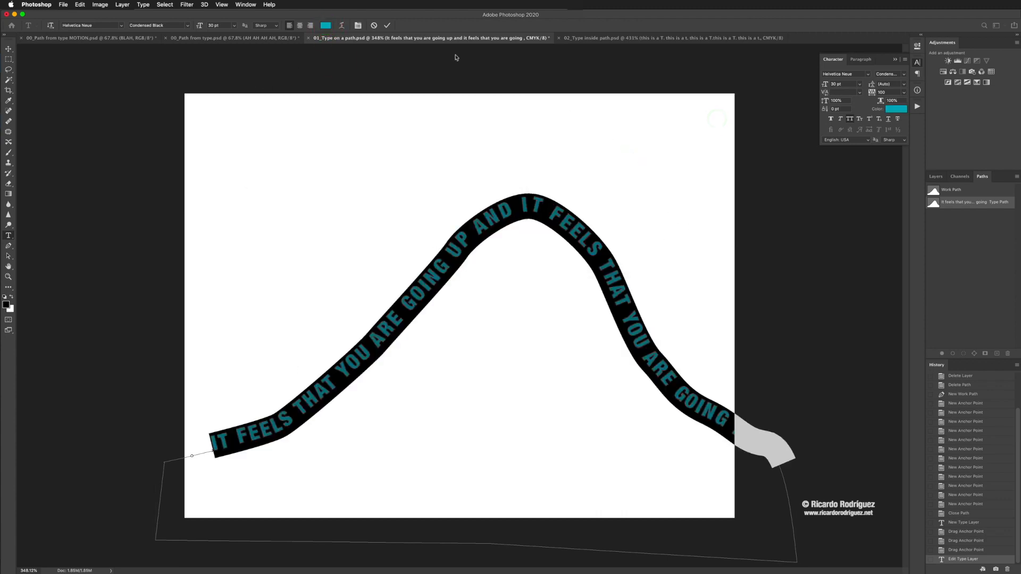
{"action": "left_click", "coordinate": [388, 26]}
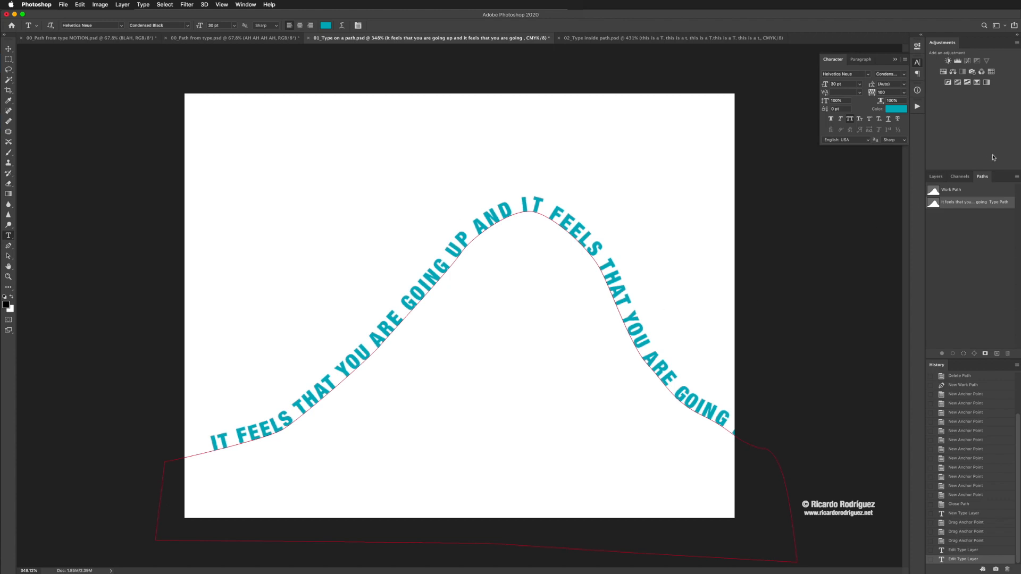
Step: Deselect the type path, and select and deselect the text layer to compare the artwork with and without its path outline
{"action": "left_click", "coordinate": [983, 181]}
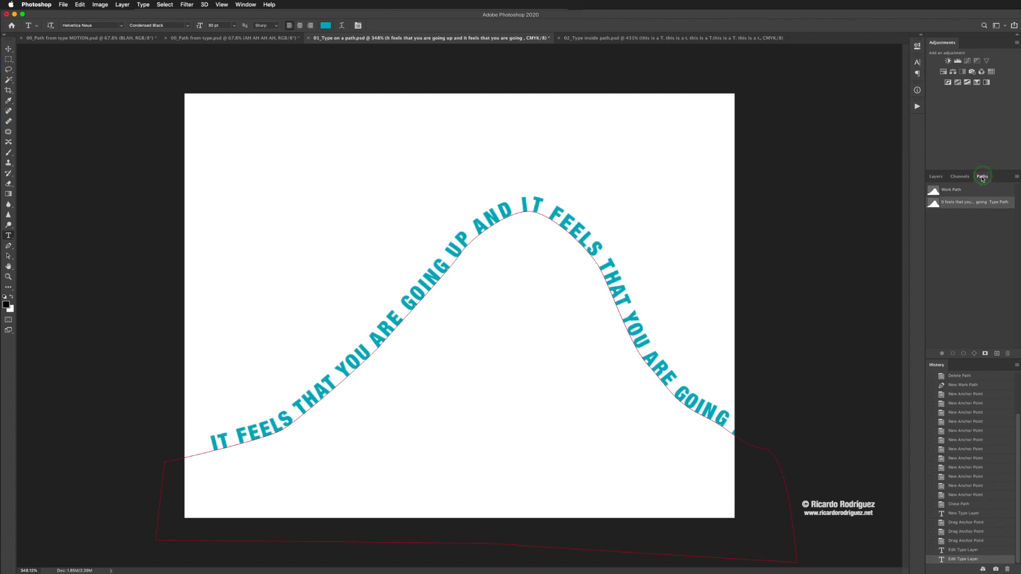
{"action": "left_click", "coordinate": [964, 258]}
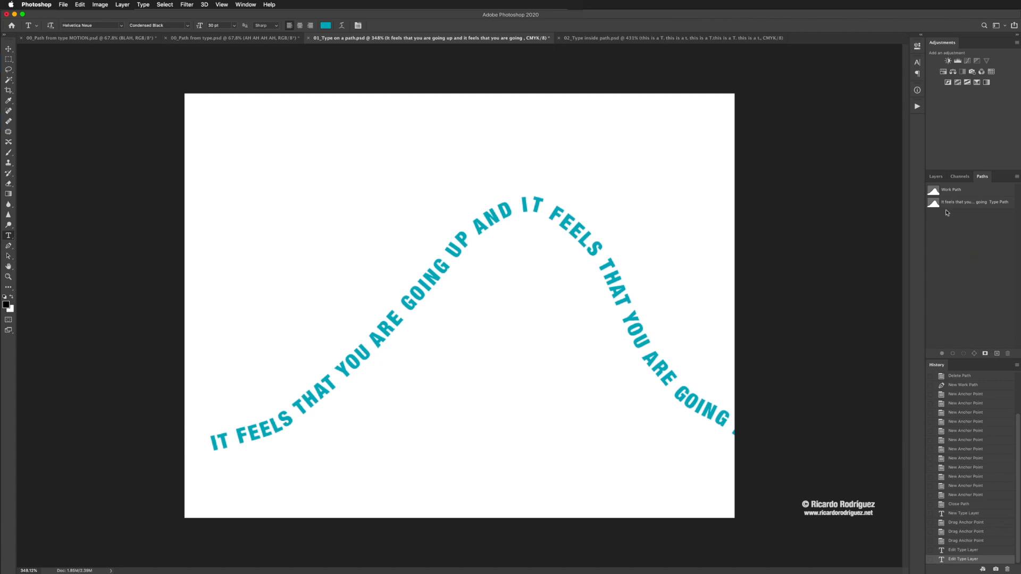
{"action": "left_click", "coordinate": [936, 176]}
{"action": "left_click", "coordinate": [963, 245]}
{"action": "left_click", "coordinate": [959, 229]}
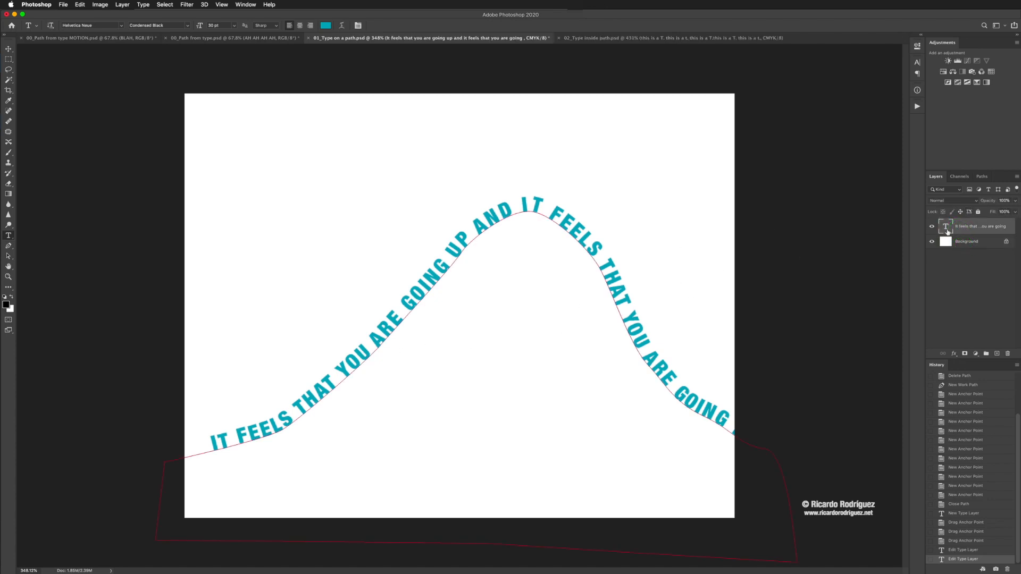
{"action": "left_click", "coordinate": [953, 280]}
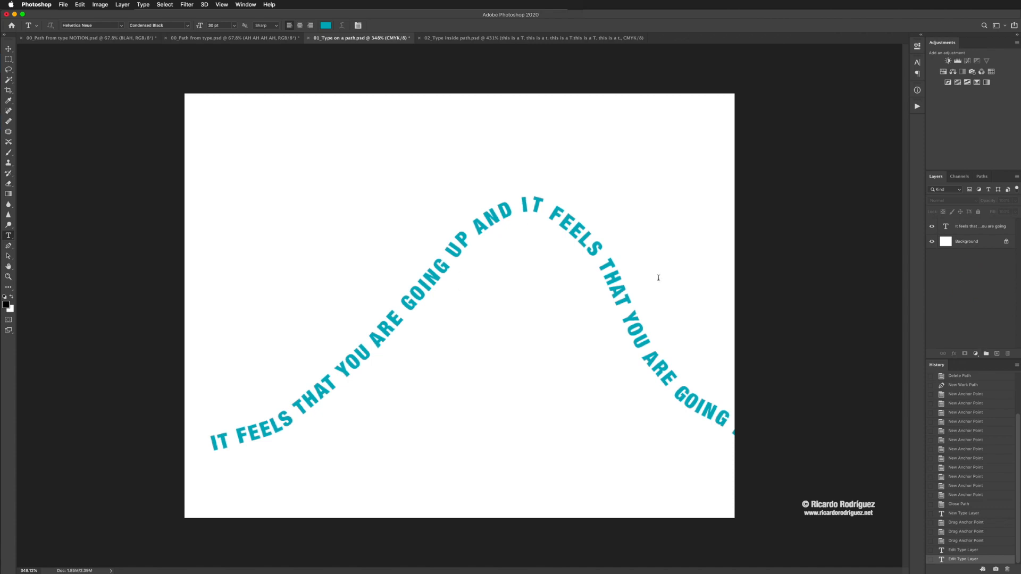
Step: Reshape the text layer's path by shifting the off-canvas anchor point and the anchor at the hill's foot slightly up and left
{"action": "left_click", "coordinate": [948, 229]}
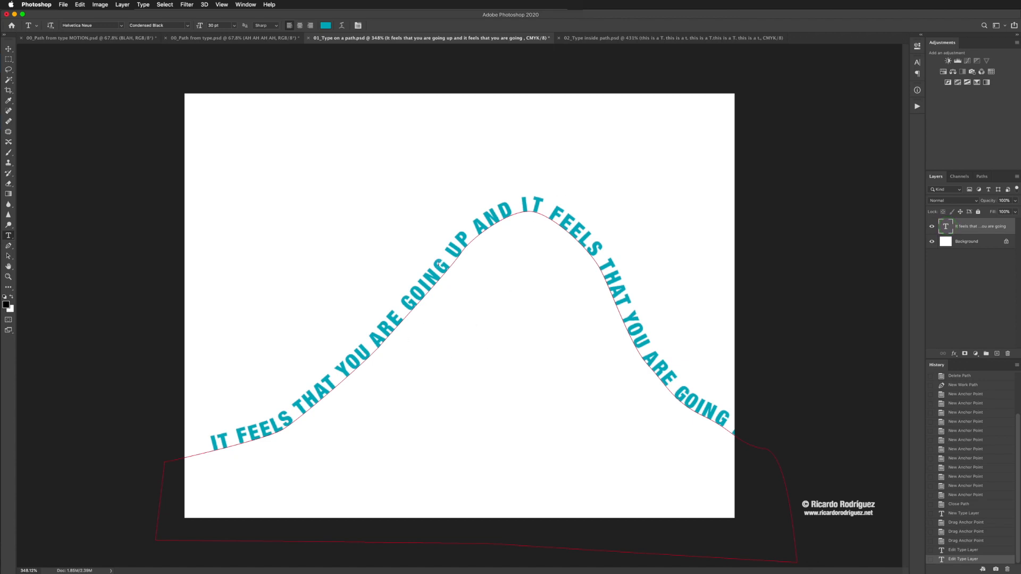
{"action": "left_click", "coordinate": [187, 459], "text": "super"}
{"action": "mouse_move", "coordinate": [162, 462]}
{"action": "left_mouse_down"}
{"action": "mouse_move", "coordinate": [139, 456]}
{"action": "mouse_move", "coordinate": [152, 450]}
{"action": "left_mouse_up"}
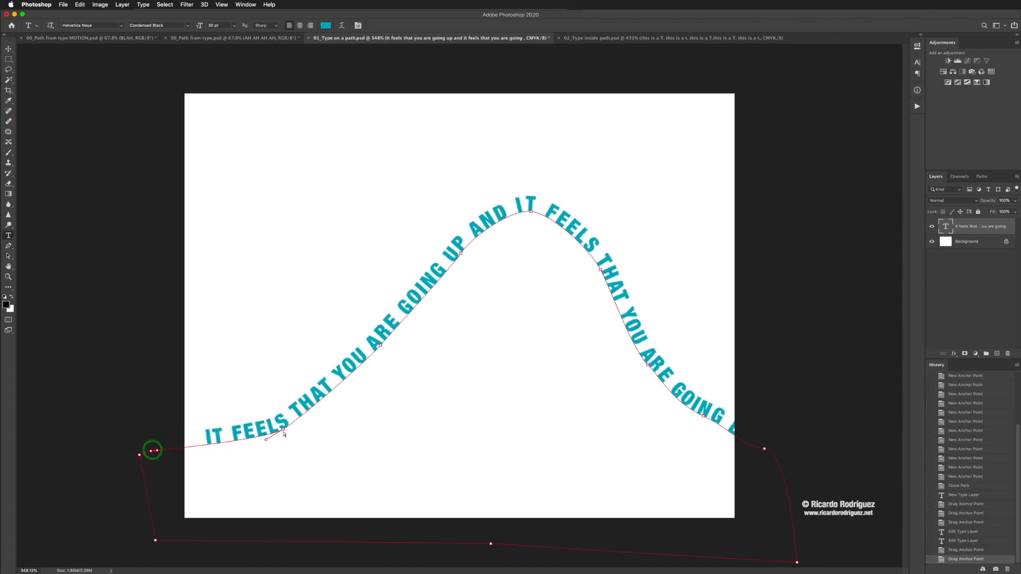
{"action": "left_click_drag", "start_coordinate": [284, 430], "coordinate": [276, 422]}
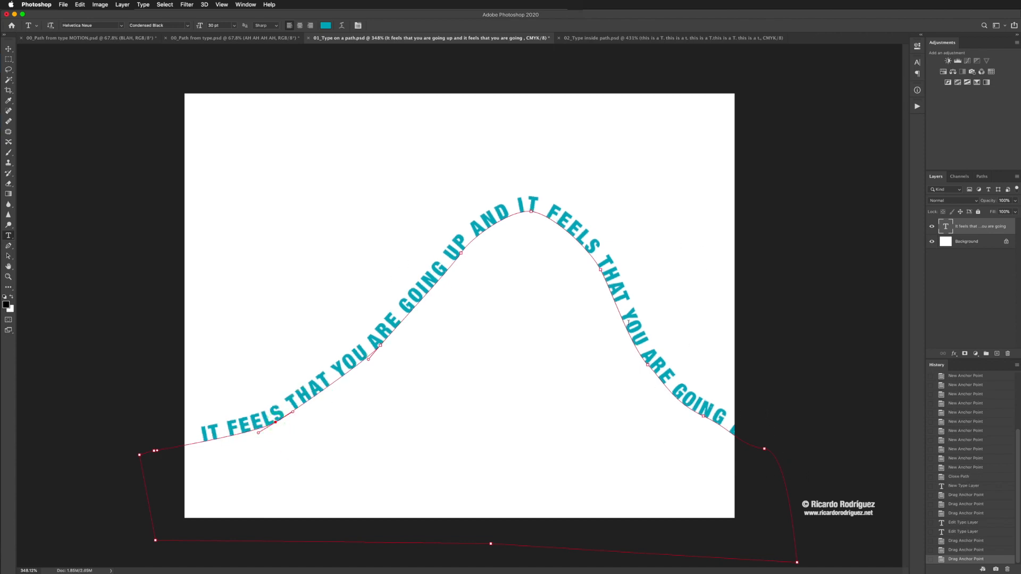
Step: Switch to 02_Type inside path.psd and toggle the visibility of its two type layers to compare the solid T with the text-filled T
{"action": "left_click", "coordinate": [593, 39]}
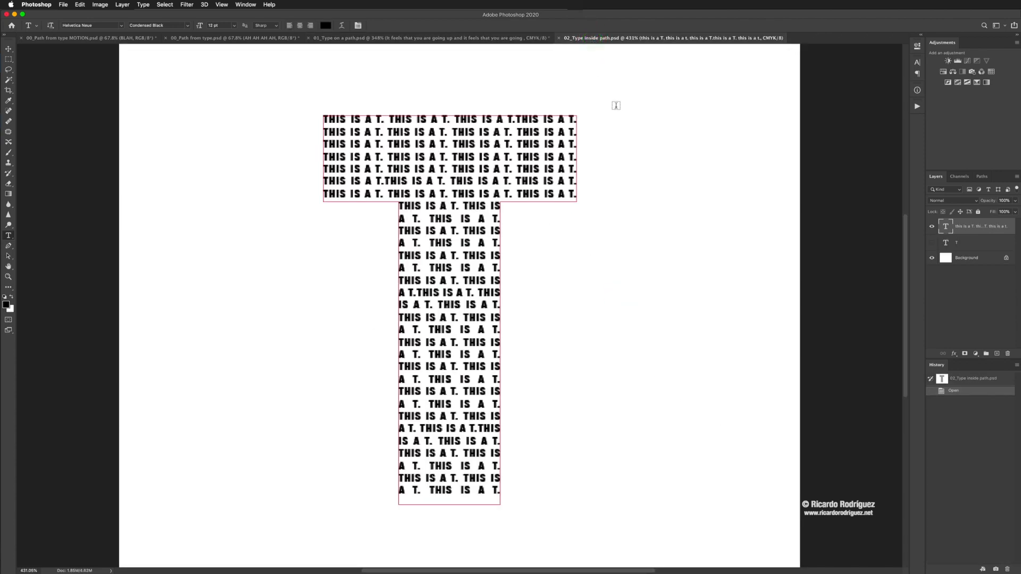
{"action": "left_click", "coordinate": [931, 243]}
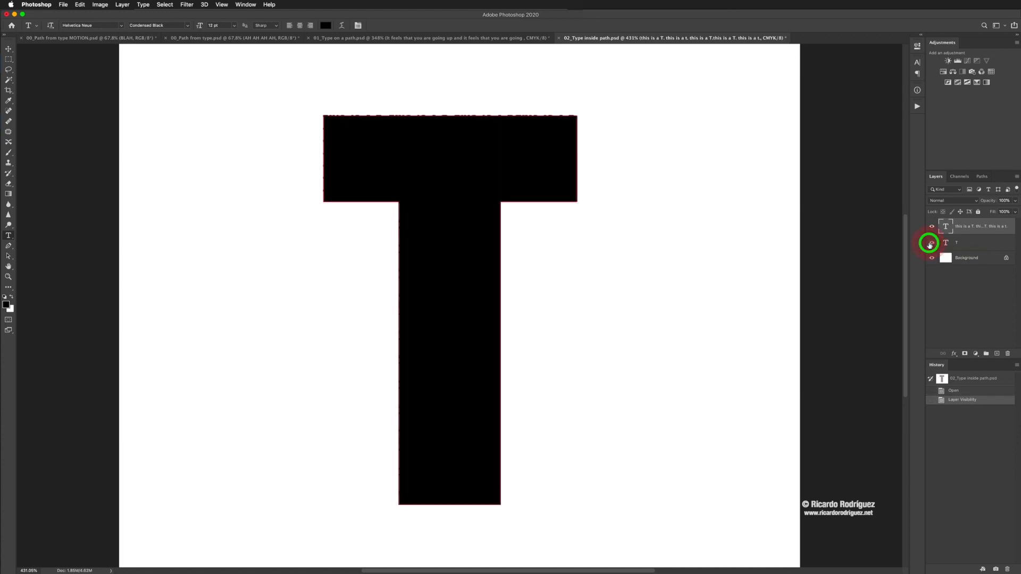
{"action": "left_click", "coordinate": [931, 226]}
{"action": "left_click", "coordinate": [943, 243]}
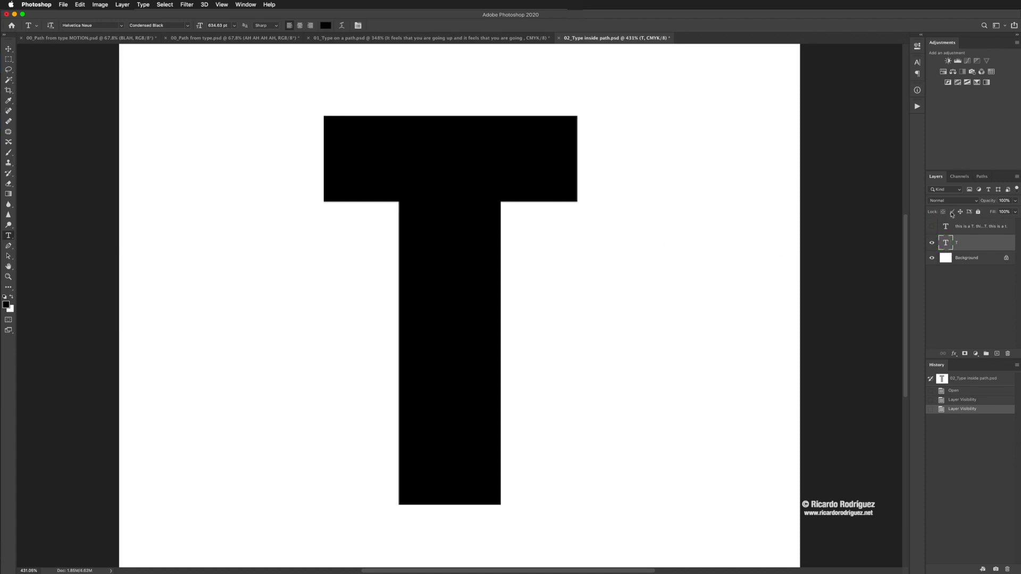
{"action": "left_click", "coordinate": [932, 243]}
{"action": "left_click", "coordinate": [931, 226]}
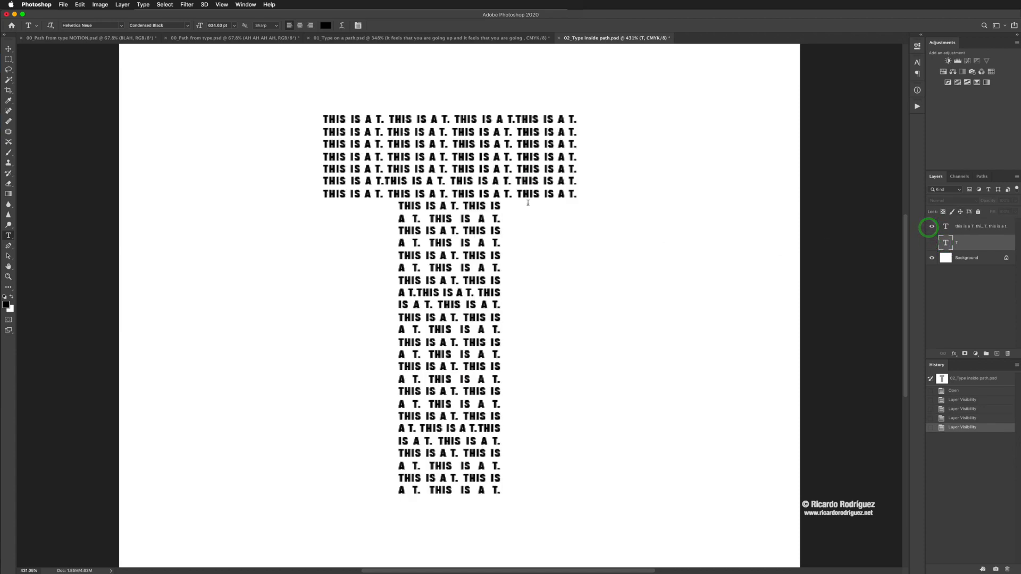
Step: Delete both type layers so that only the white background layer is kept
{"action": "left_click", "coordinate": [981, 226], "text": "shift"}
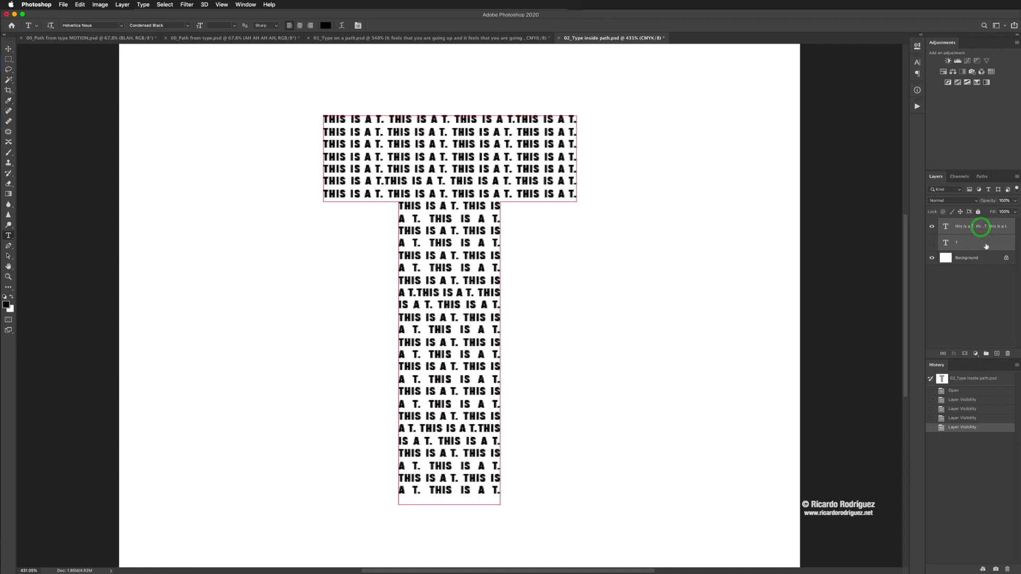
{"action": "left_click_drag", "start_coordinate": [981, 226], "coordinate": [1008, 353]}
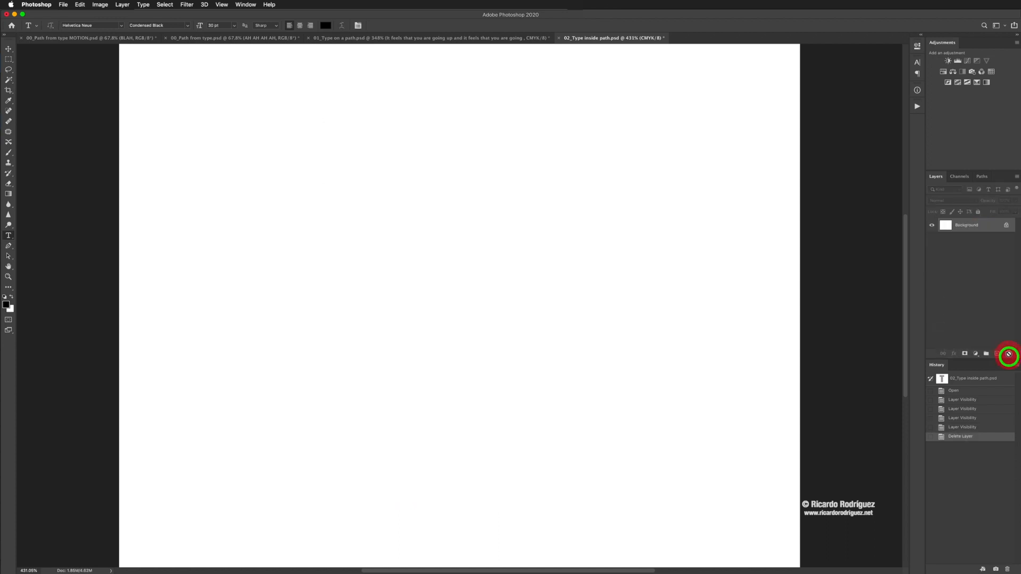
Step: Draw an ellipse shape about 234 by 347 px with a green fill and no stroke near the canvas center
{"action": "left_click", "coordinate": [10, 290]}
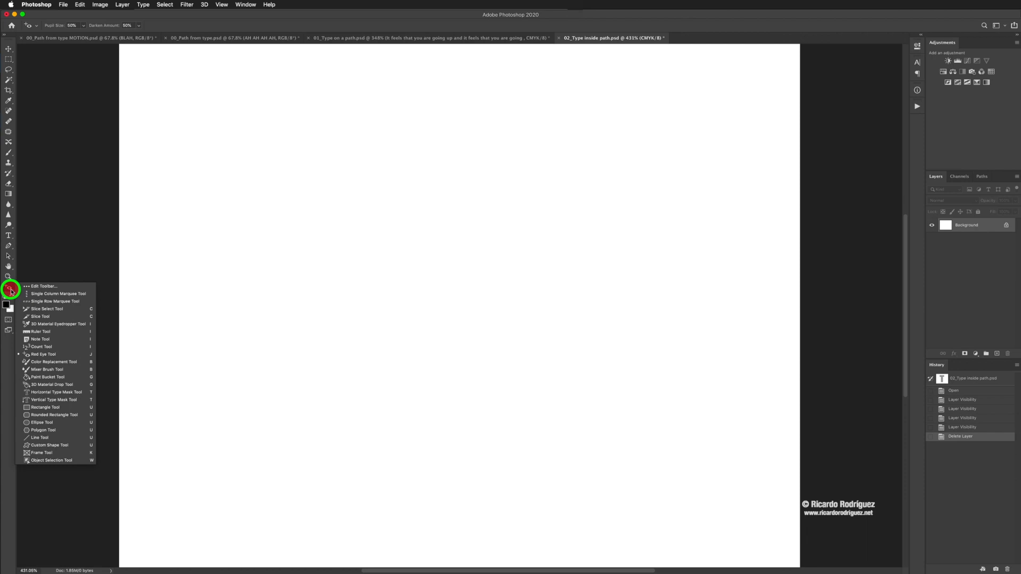
{"action": "left_click", "coordinate": [42, 422]}
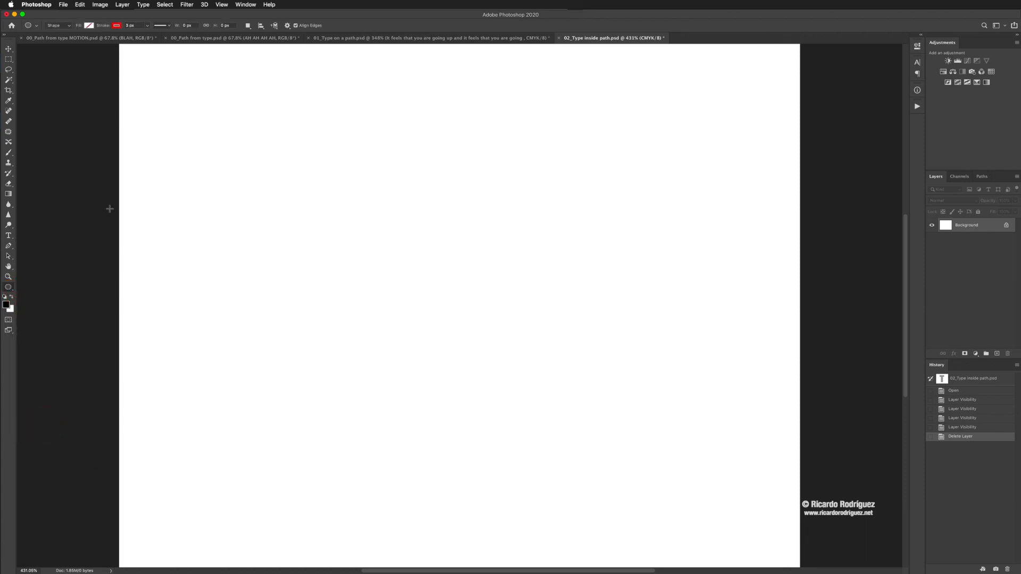
{"action": "left_click", "coordinate": [89, 25]}
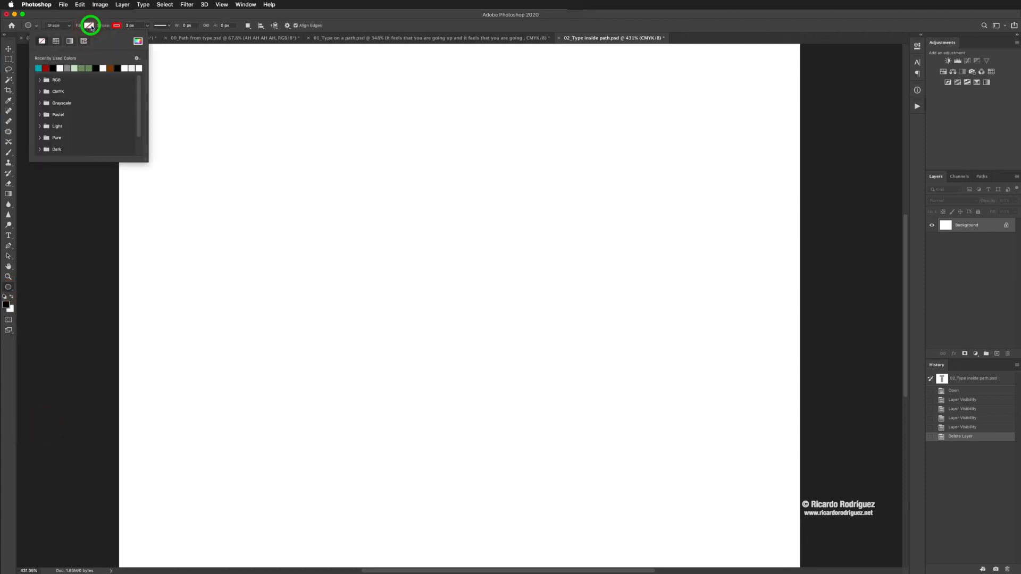
{"action": "left_click", "coordinate": [87, 68]}
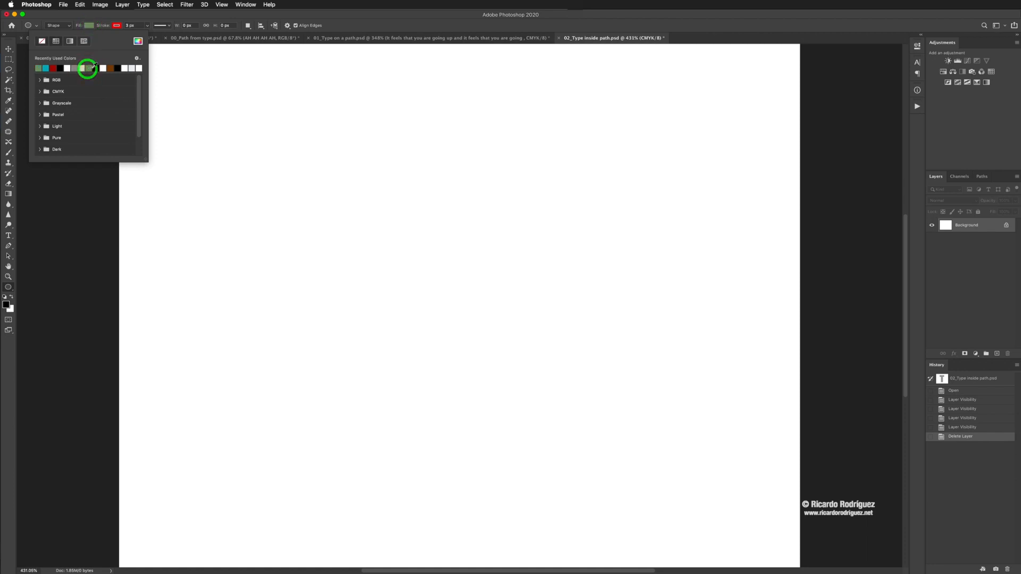
{"action": "left_click", "coordinate": [111, 26]}
{"action": "left_click", "coordinate": [113, 26]}
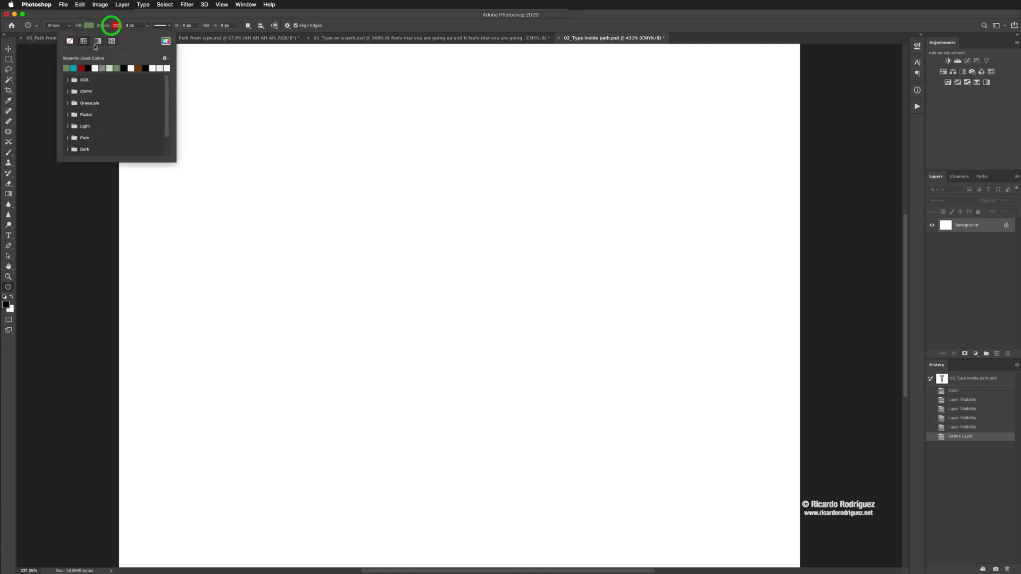
{"action": "left_click", "coordinate": [69, 41]}
{"action": "mouse_move", "coordinate": [372, 176]}
{"action": "left_mouse_down"}
{"action": "mouse_move", "coordinate": [437, 266]}
{"action": "mouse_move", "coordinate": [536, 369]}
{"action": "mouse_move", "coordinate": [584, 456]}
{"action": "mouse_move", "coordinate": [571, 474]}
{"action": "left_mouse_up"}
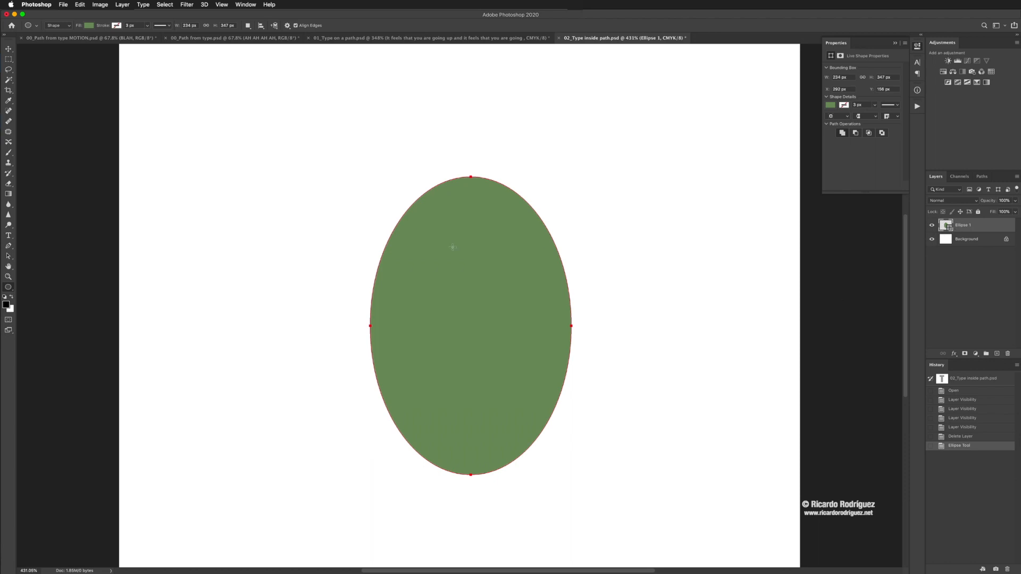
Step: Scale the green ellipse up proportionally about its center to about 344 by 510 px and commit the transform
{"action": "key", "text": "super+t"}
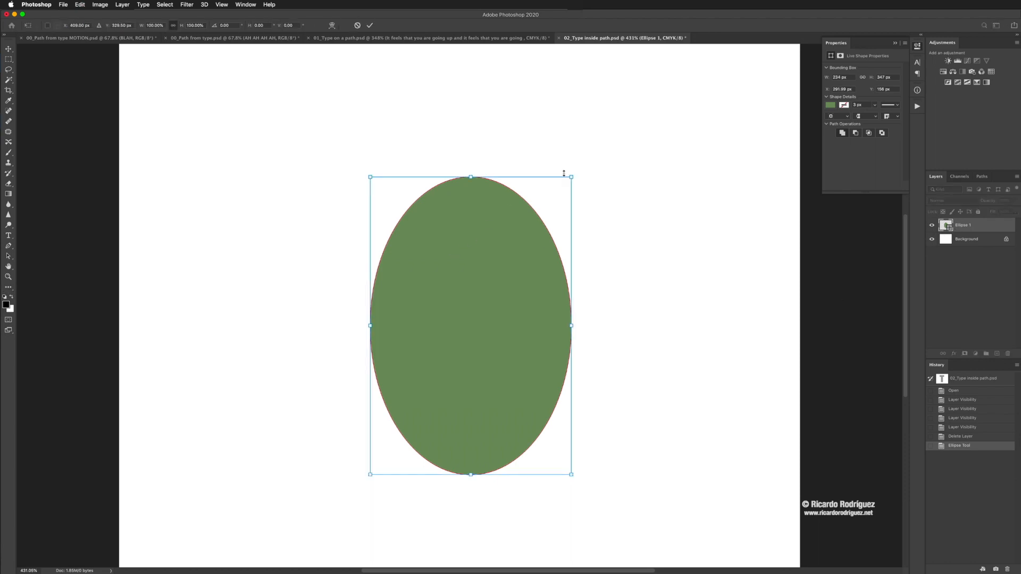
{"action": "left_click_drag", "start_coordinate": [572, 177], "coordinate": [619, 108]}
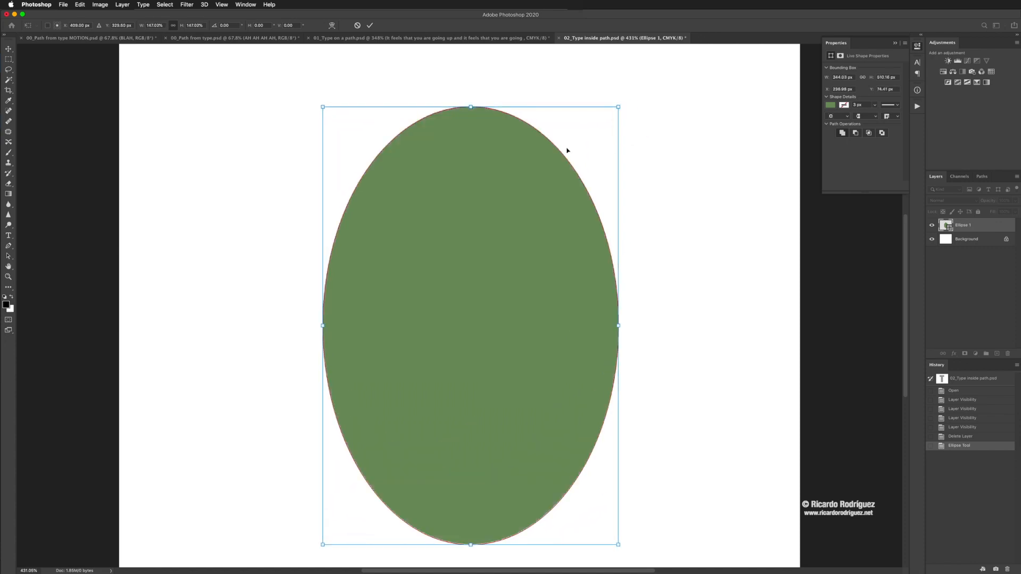
{"action": "left_click", "coordinate": [370, 25]}
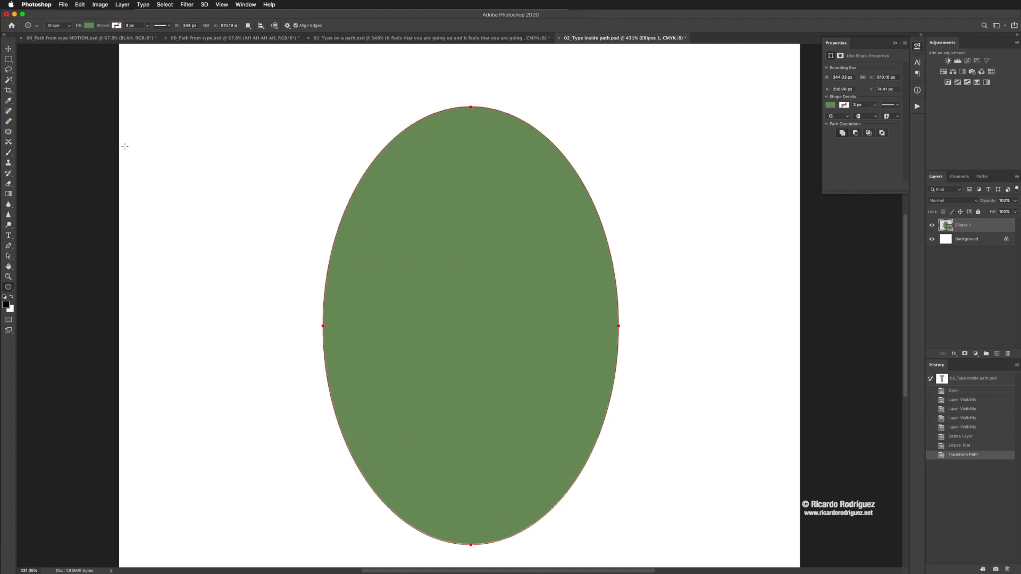
{"action": "key", "text": "t"}
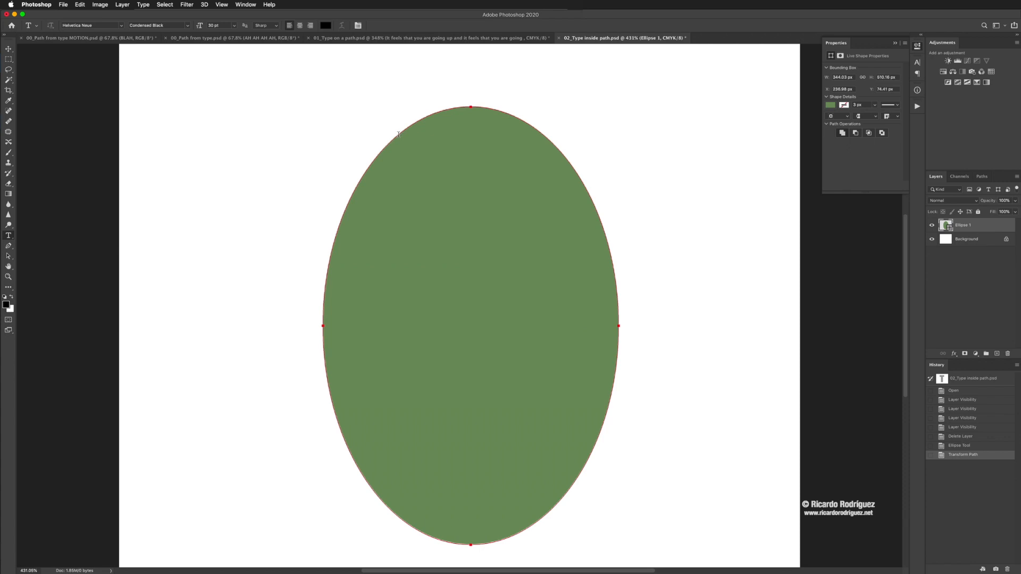
{"action": "left_click", "coordinate": [395, 137]}
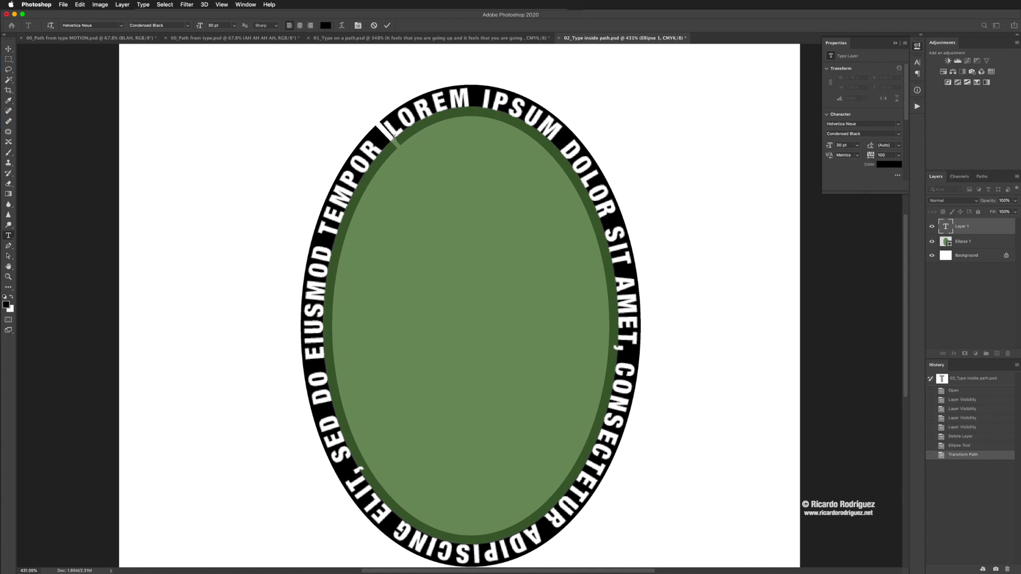
{"action": "key", "text": "super"}
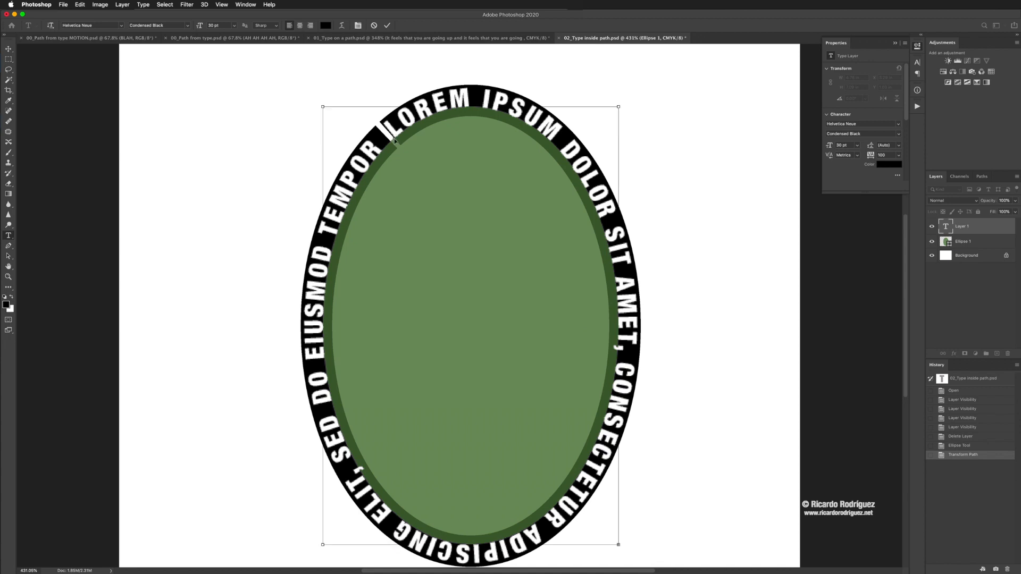
{"action": "left_click", "coordinate": [374, 26]}
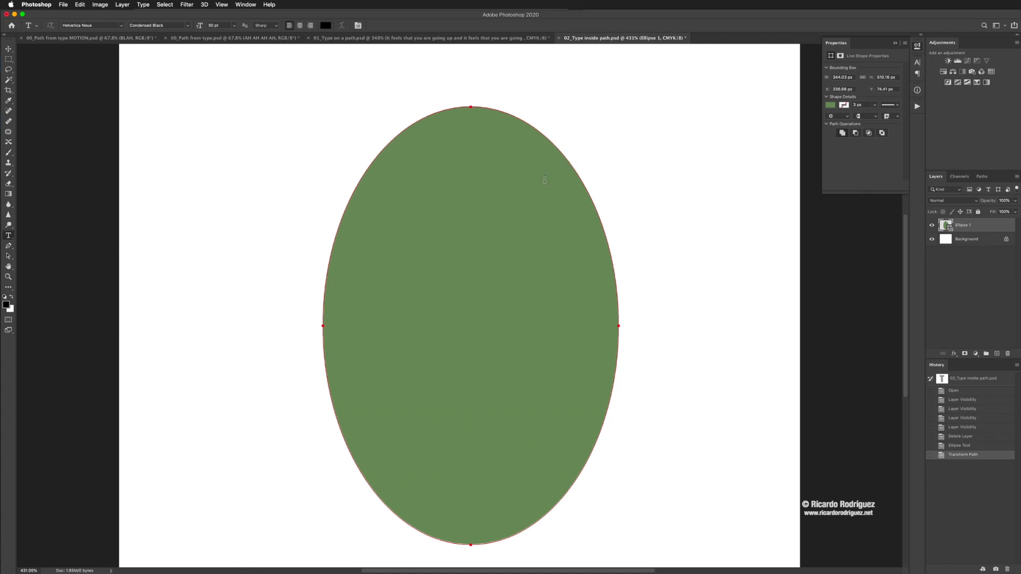
Step: Fill the inside of the ellipse with Lorem Ipsum placeholder text, try justified alignment, and settle on centered text
{"action": "left_click", "coordinate": [475, 184]}
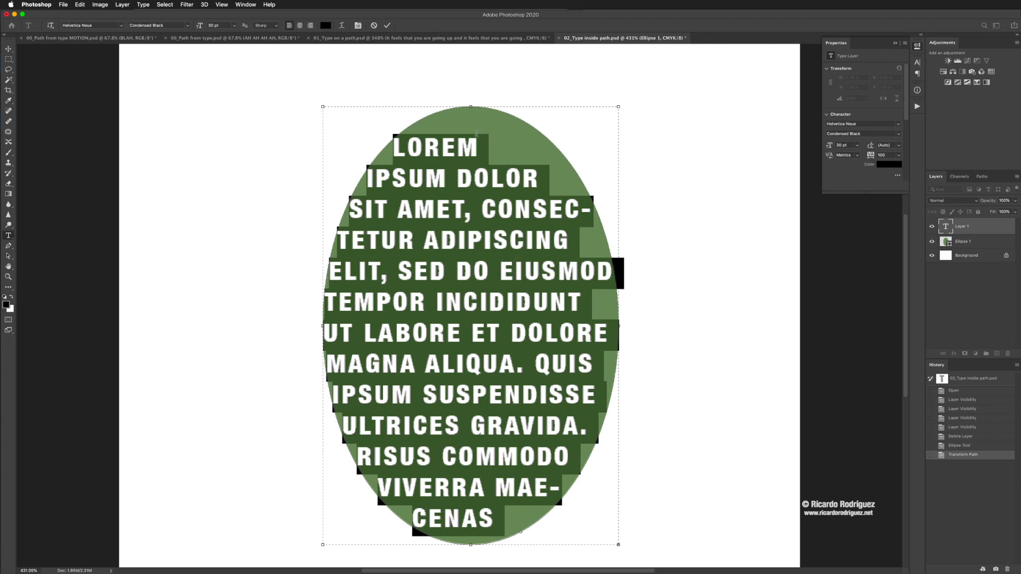
{"action": "left_click", "coordinate": [358, 27]}
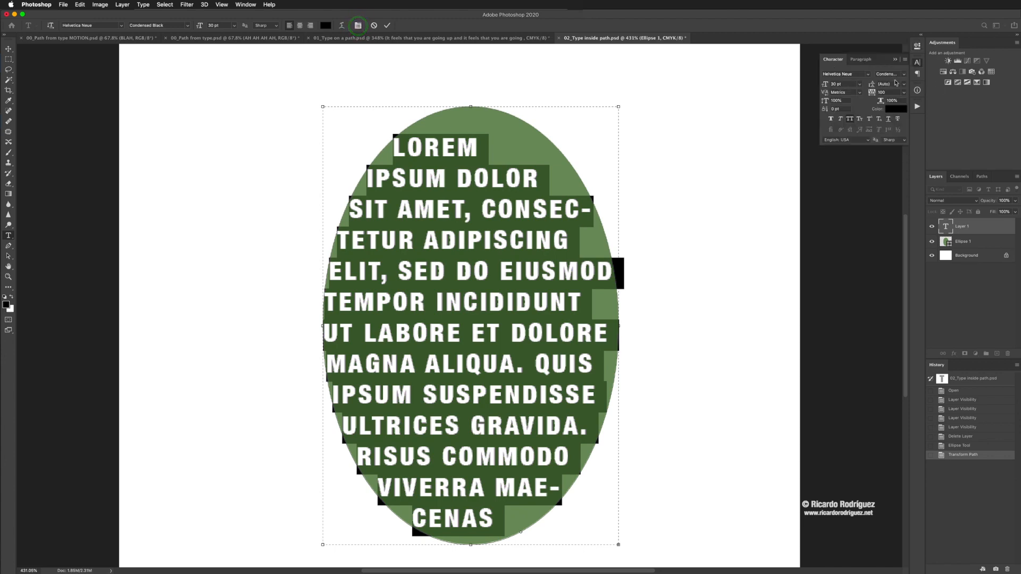
{"action": "left_click", "coordinate": [856, 61]}
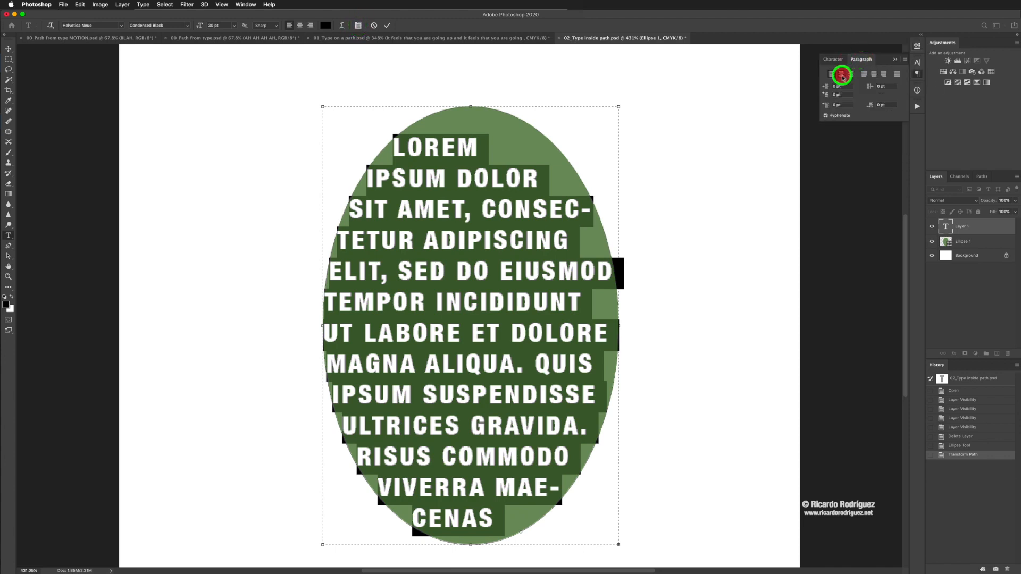
{"action": "left_click", "coordinate": [842, 75]}
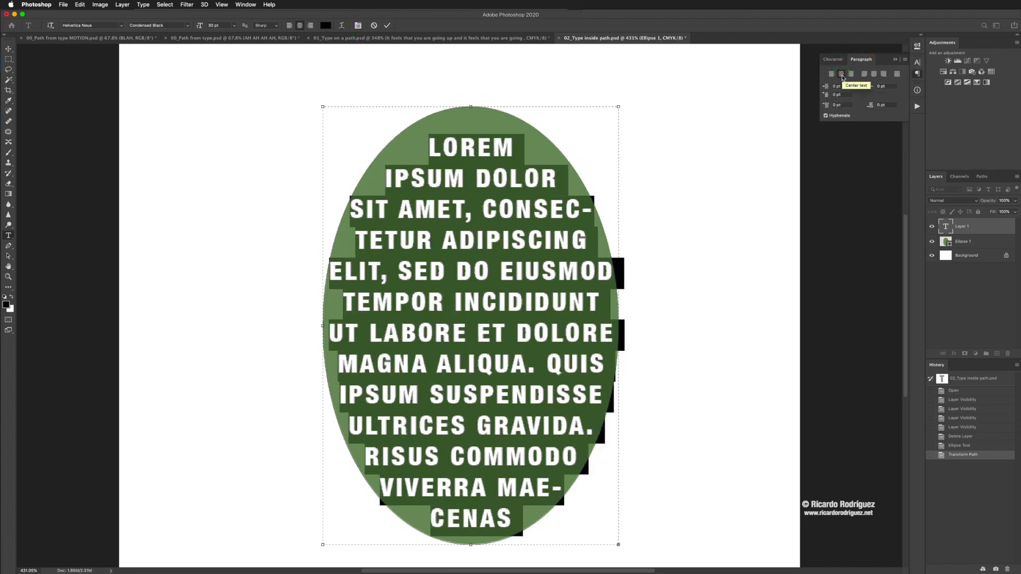
{"action": "left_click", "coordinate": [864, 74]}
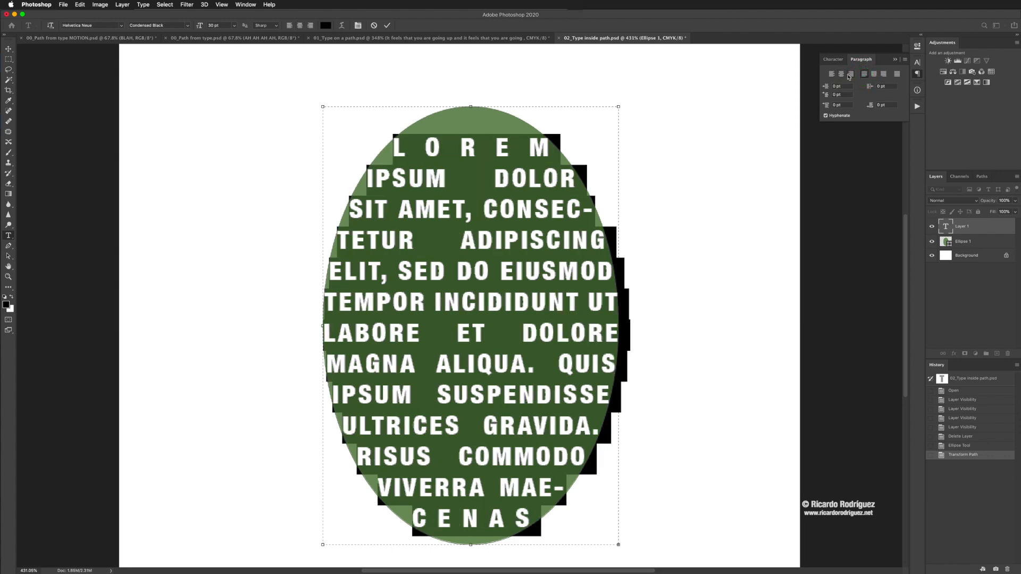
{"action": "left_click", "coordinate": [841, 75]}
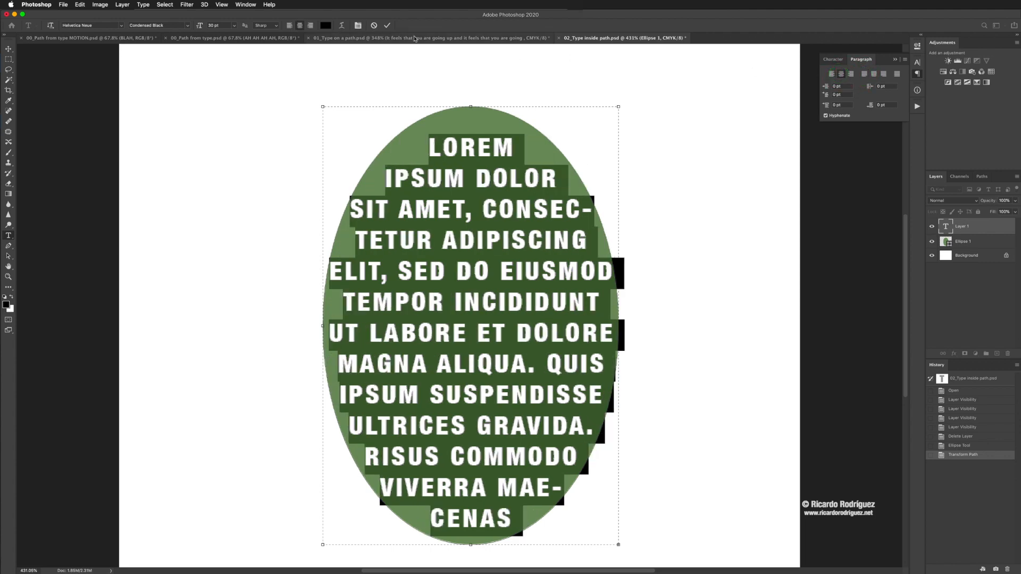
Step: Try replacing the placeholder text with the copied hill sentence, undo the paste, and commit the centered Lorem Ipsum text
{"action": "left_click", "coordinate": [387, 29]}
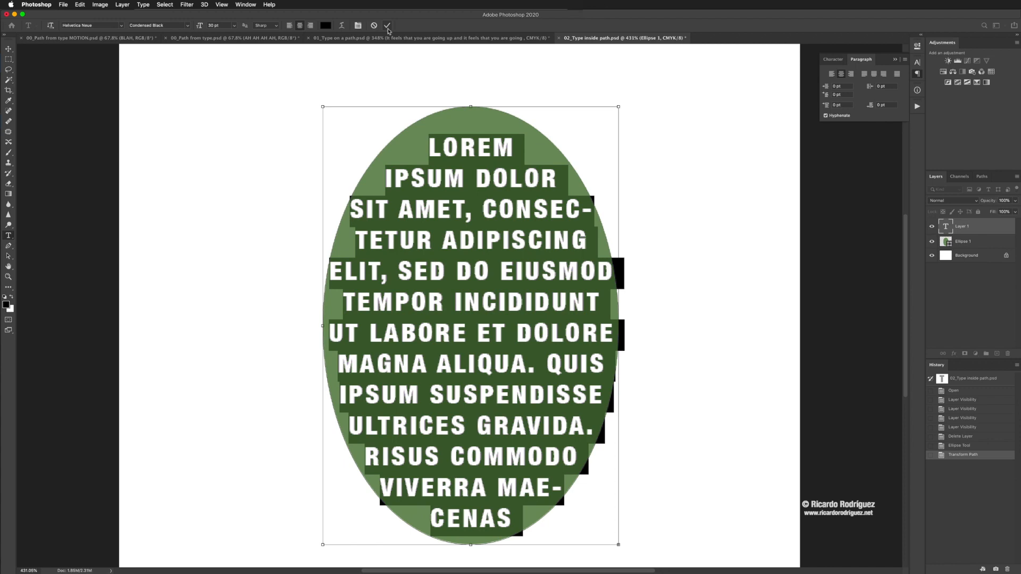
{"action": "type", "text": "IT FEELS THAT YOU ARE GOING UP AND IT FEELS THAT YOU ARE GOING DOWN"}
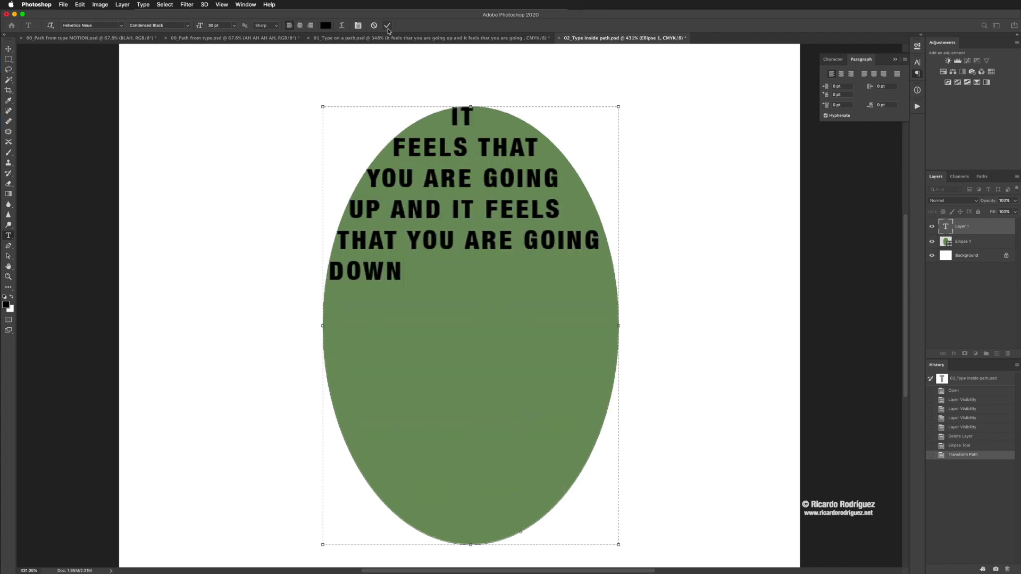
{"action": "key", "text": "ctrl+z"}
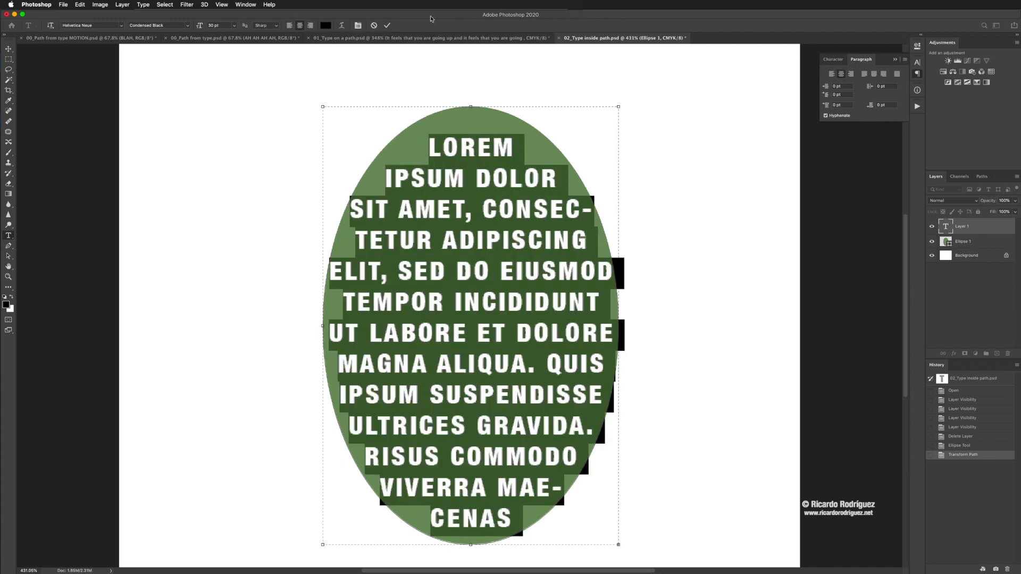
{"action": "left_click", "coordinate": [389, 29]}
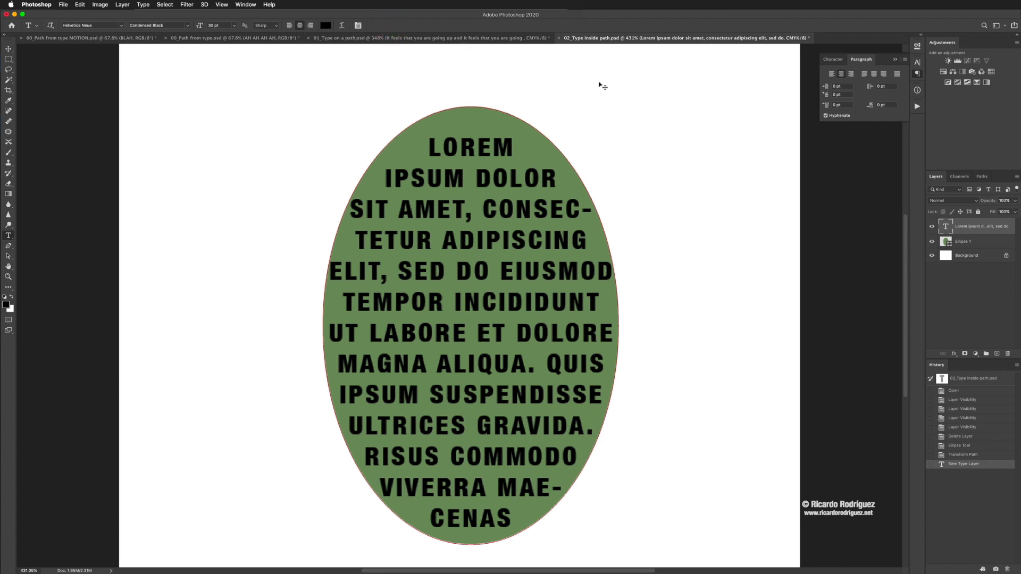
Step: Move the green ellipse shape away from the text to the canvas's left side, partly beyond its edge
{"action": "key", "text": "ctrl+minus"}
{"action": "key", "text": "ctrl+minus"}
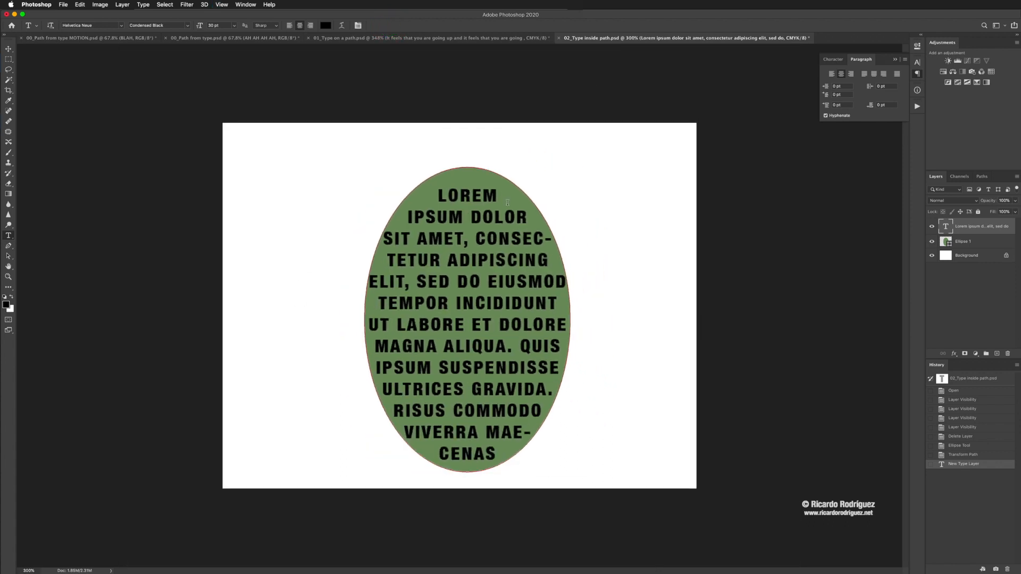
{"action": "left_click", "coordinate": [981, 242]}
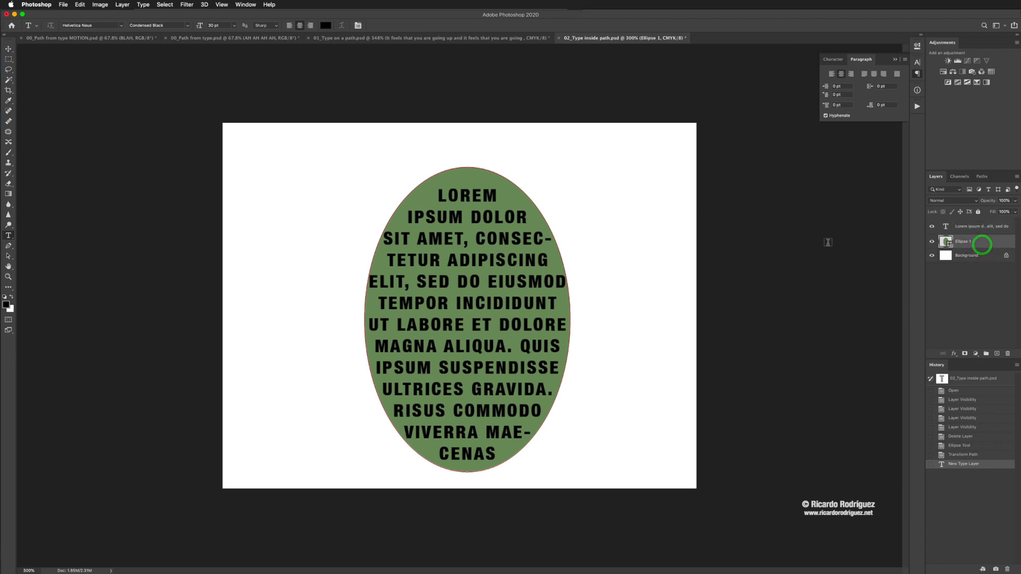
{"action": "left_click", "coordinate": [9, 49]}
{"action": "left_click_drag", "start_coordinate": [482, 276], "coordinate": [238, 261]}
{"action": "left_click_drag", "start_coordinate": [336, 282], "coordinate": [263, 280]}
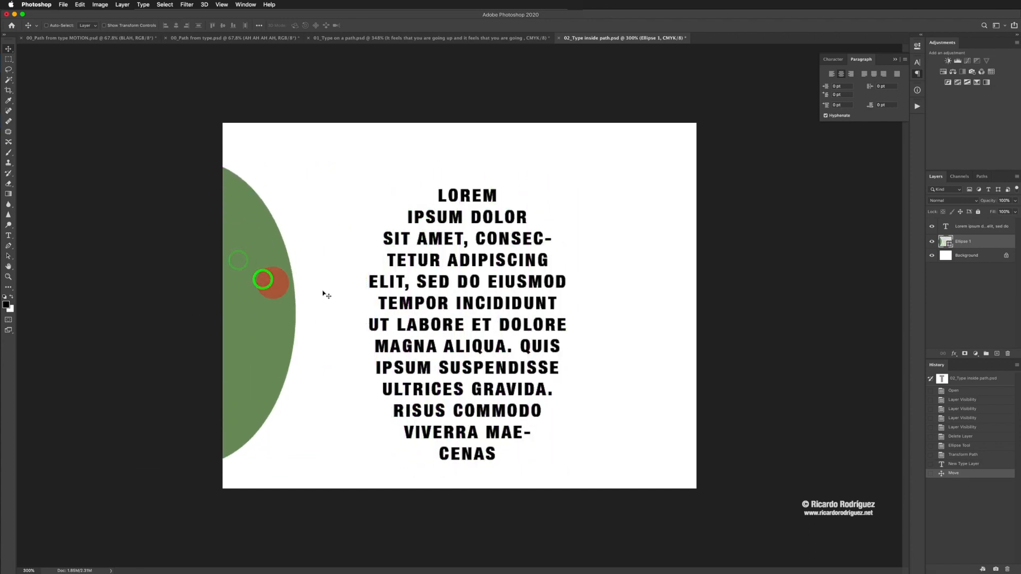
Step: Move the text block toward the canvas's right side, and bring the green ellipse back so it partly underlies the text
{"action": "left_click", "coordinate": [952, 226]}
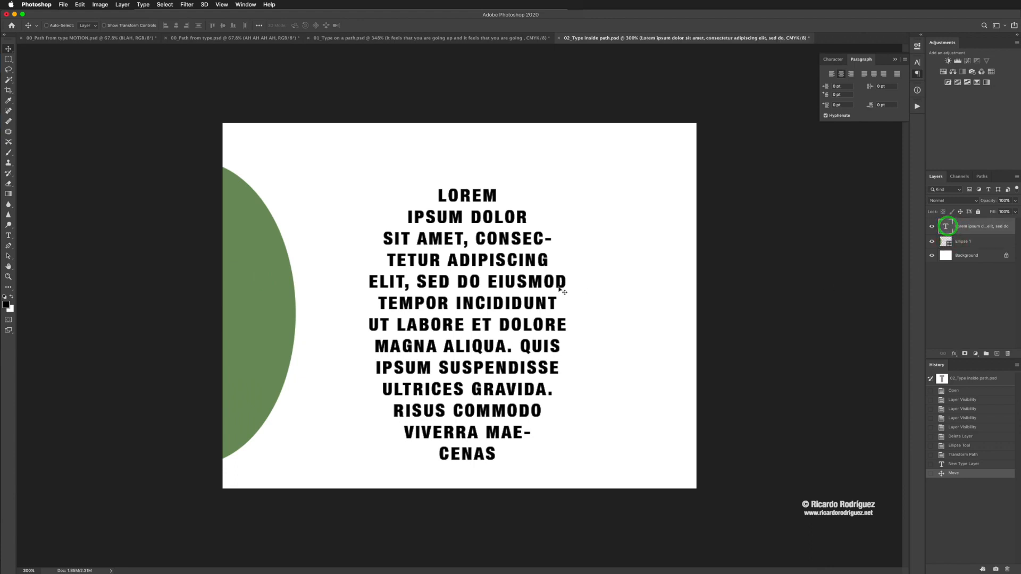
{"action": "left_click_drag", "start_coordinate": [524, 275], "coordinate": [599, 273]}
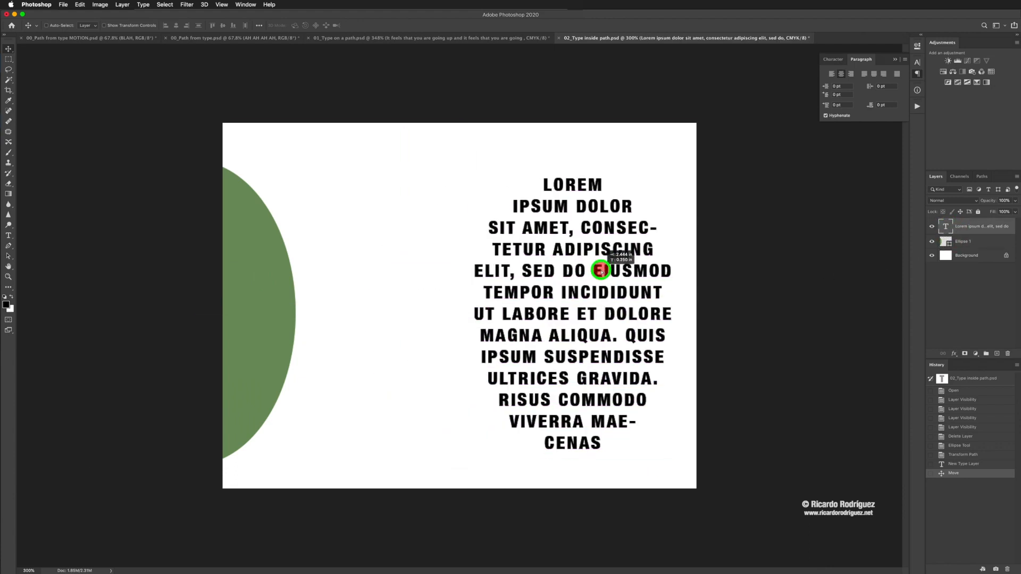
{"action": "left_click", "coordinate": [269, 300]}
{"action": "left_click_drag", "start_coordinate": [270, 300], "coordinate": [588, 309]}
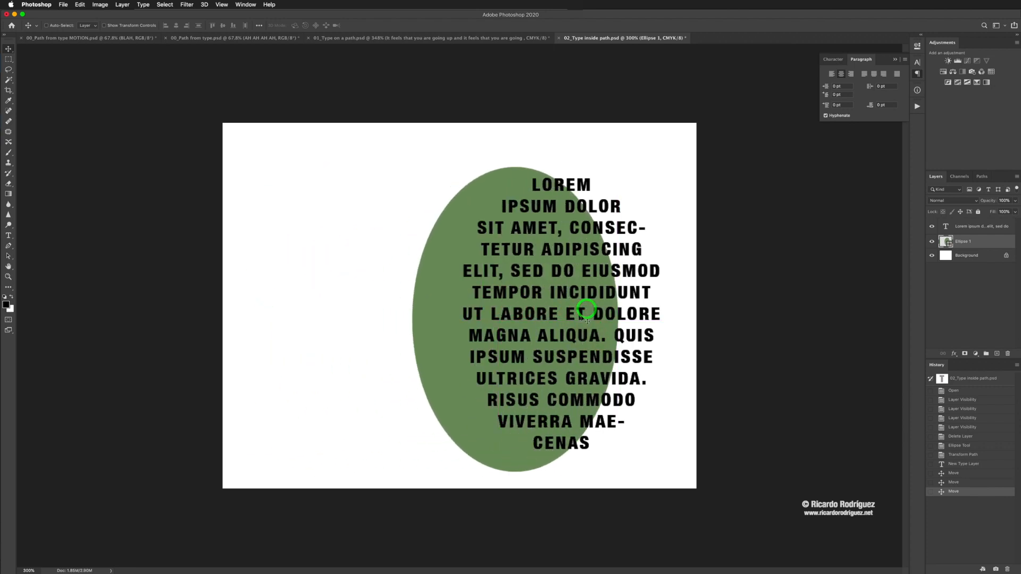
Step: Open the Lorem Ipsum text for editing to examine its elliptical frame, commit, and reopen it before cancelling the edit
{"action": "key", "text": "super"}
{"action": "double_click", "coordinate": [573, 320]}
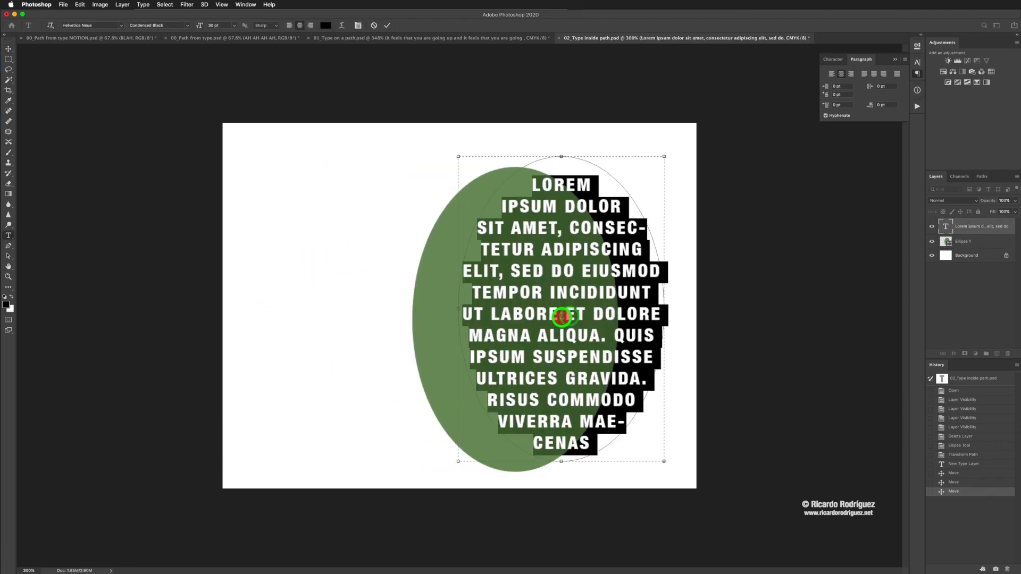
{"action": "left_click", "coordinate": [387, 25]}
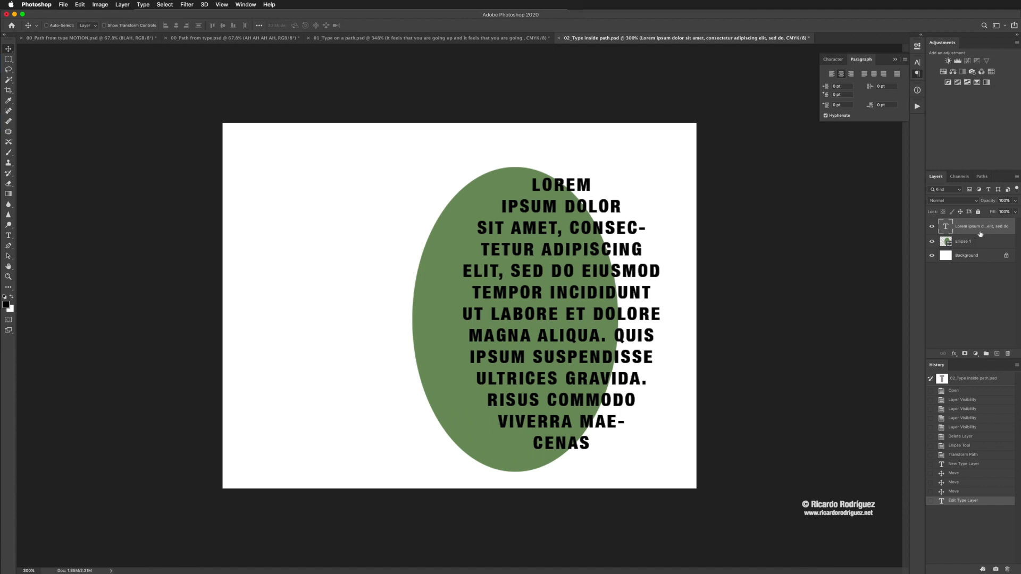
{"action": "key", "text": "super"}
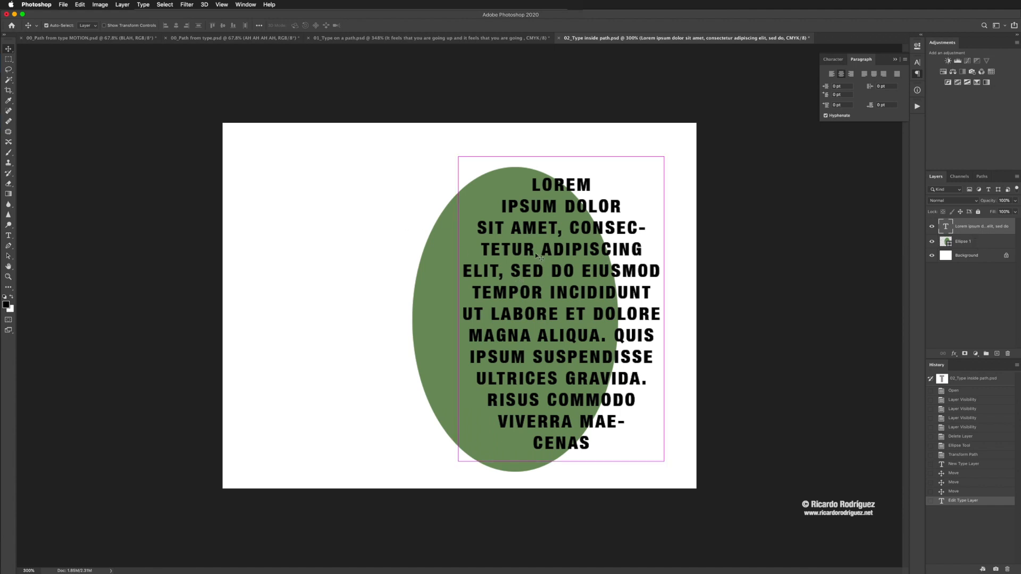
{"action": "double_click", "coordinate": [533, 256]}
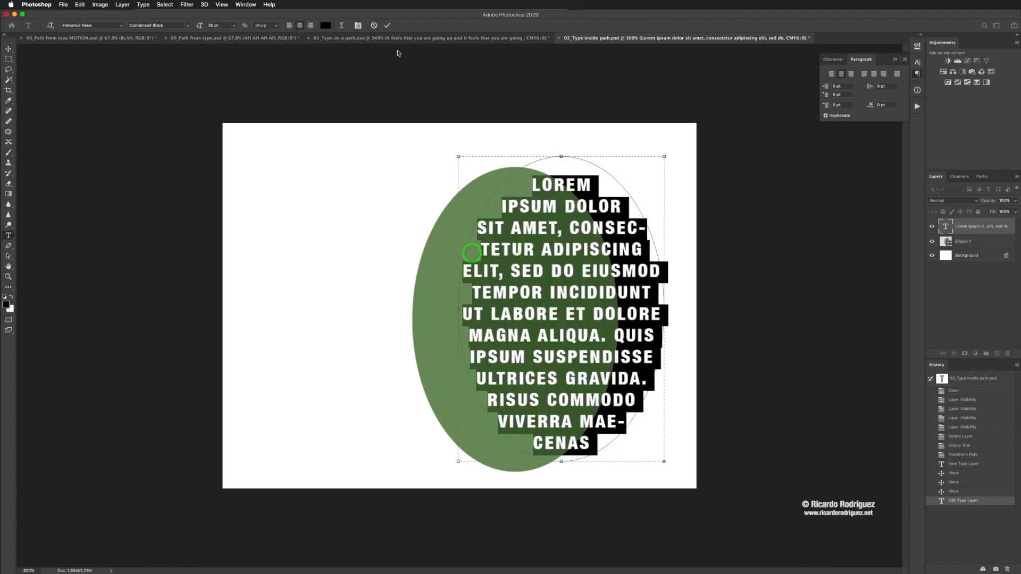
{"action": "left_click", "coordinate": [374, 25]}
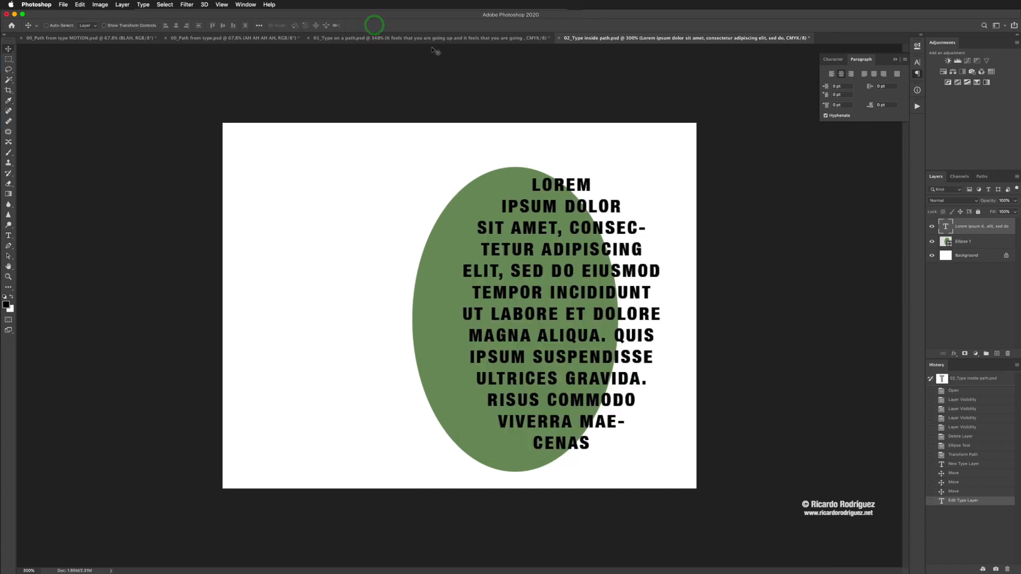
Step: Delete both the Lorem Ipsum text layer and the Ellipse 1 layer, keeping only the Background
{"action": "left_click", "coordinate": [987, 242], "text": "shift"}
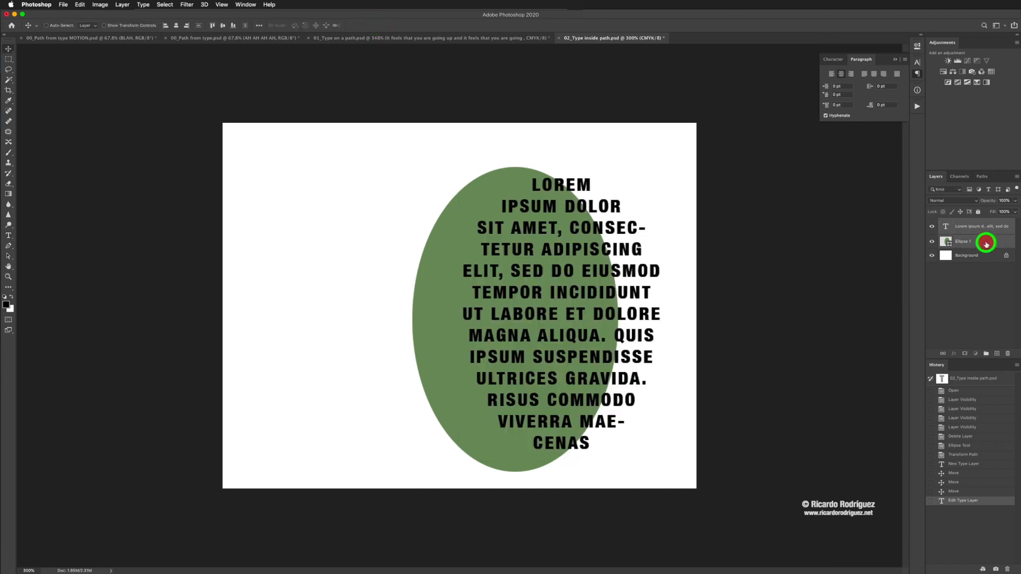
{"action": "left_click_drag", "start_coordinate": [987, 242], "coordinate": [1009, 353]}
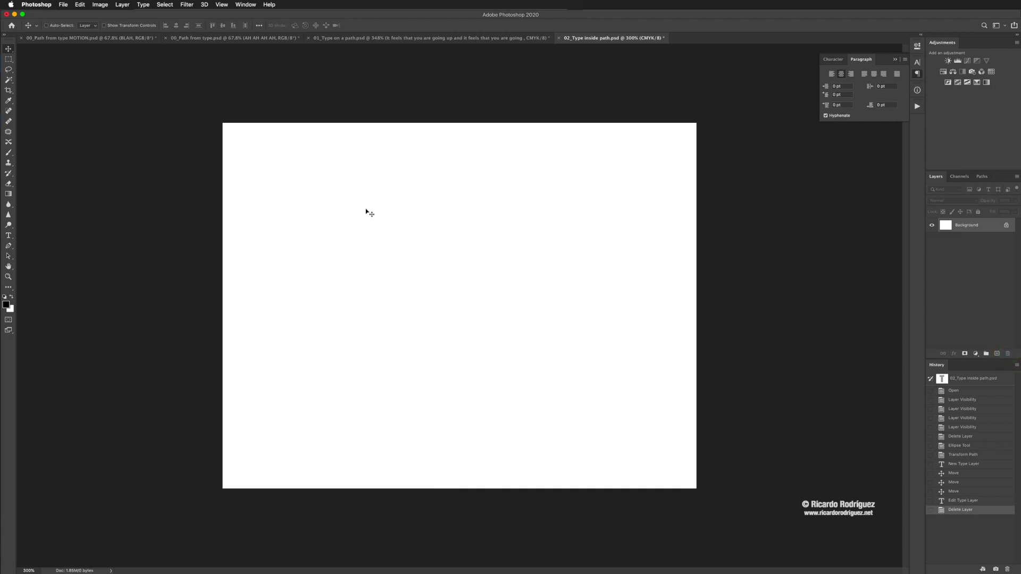
Step: Draw a closed, irregular six-pointed green star with the Pen tool in Shape mode, about 515 by 453 px, with straight edges between twelve anchor points
{"action": "key", "text": "p"}
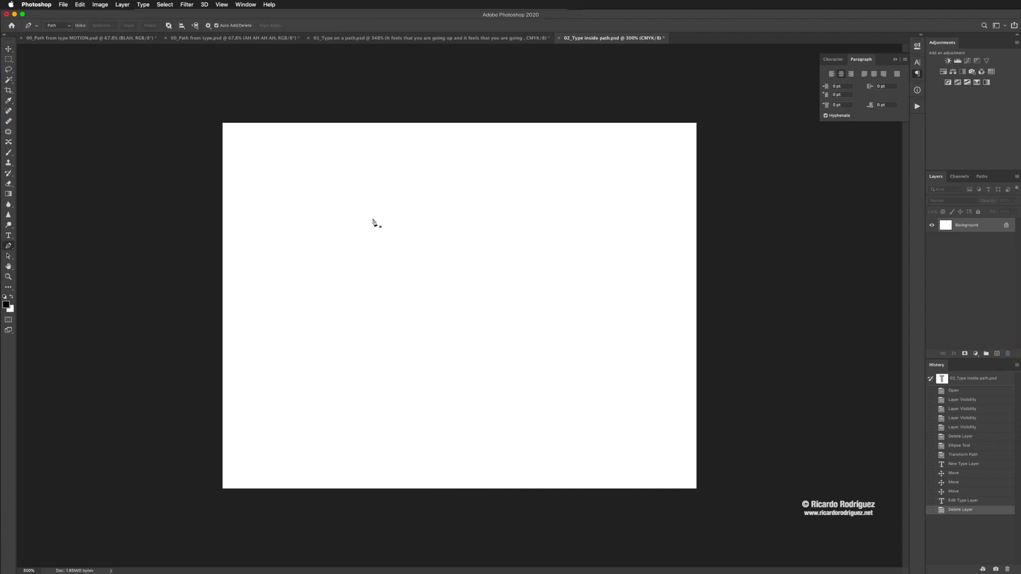
{"action": "left_click", "coordinate": [58, 26]}
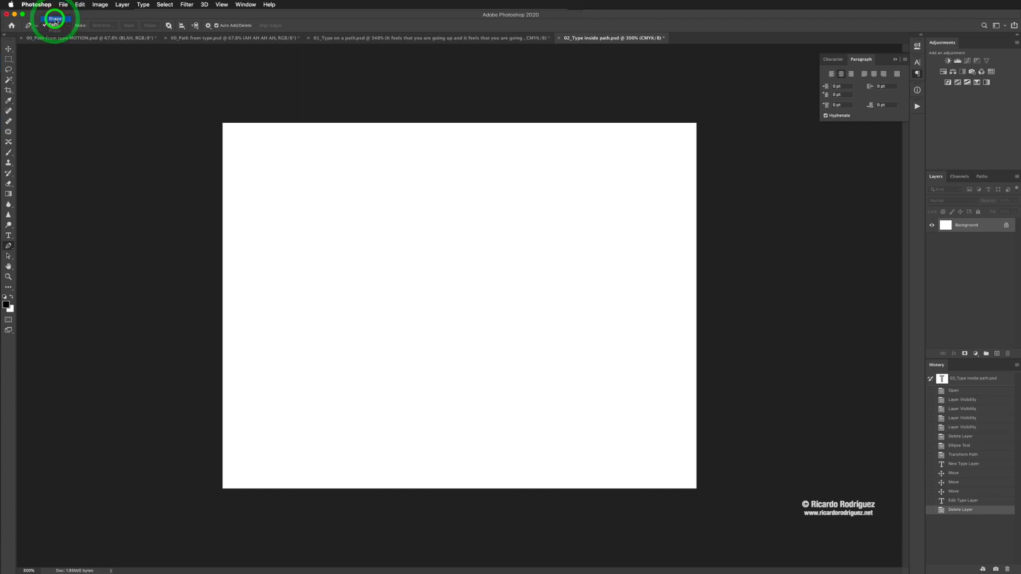
{"action": "left_click", "coordinate": [55, 20]}
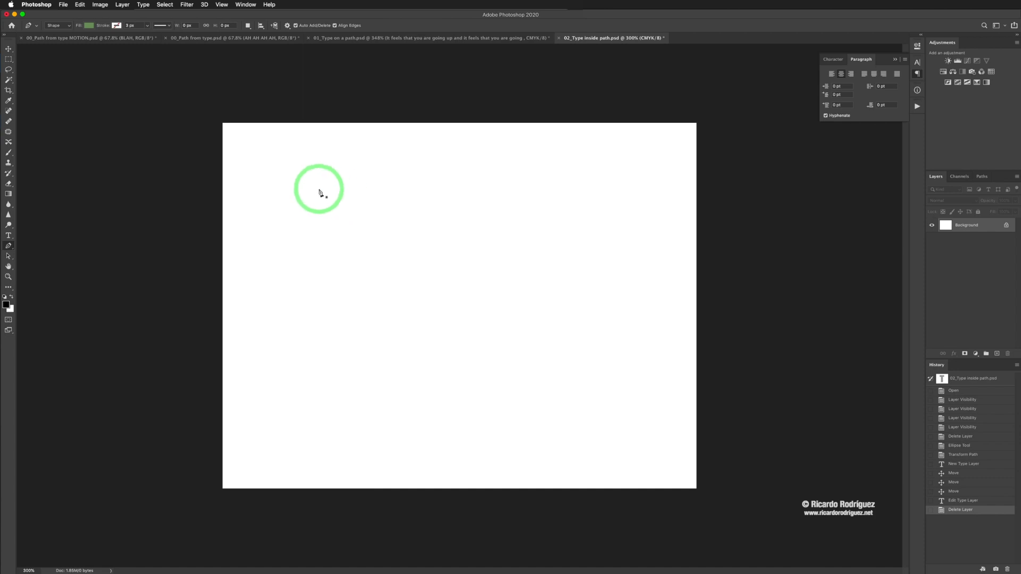
{"action": "left_click", "coordinate": [410, 215]}
{"action": "left_click", "coordinate": [311, 176]}
{"action": "left_click", "coordinate": [385, 266]}
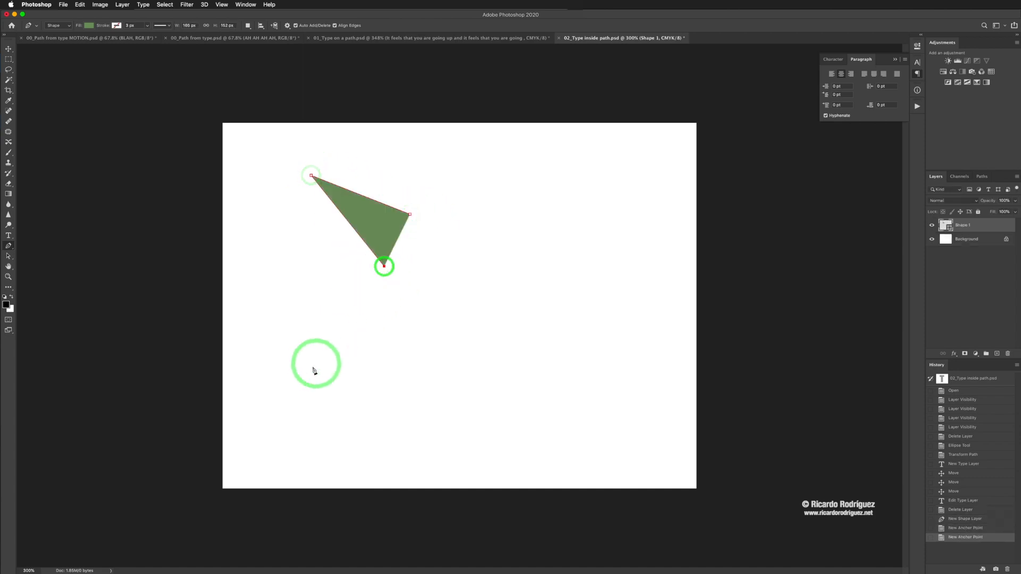
{"action": "left_click", "coordinate": [309, 372]}
{"action": "left_click", "coordinate": [421, 289]}
{"action": "left_click", "coordinate": [447, 412]}
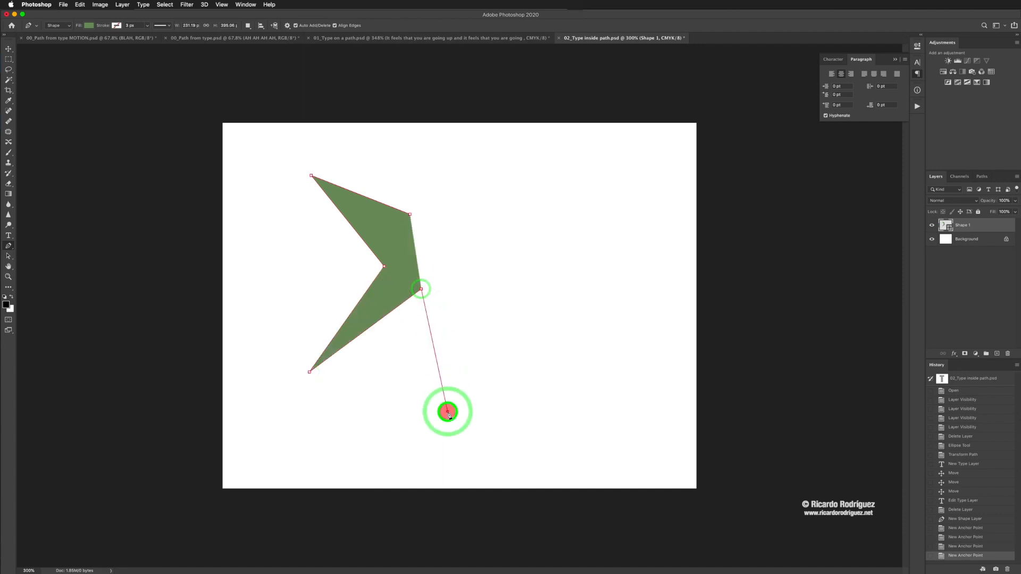
{"action": "left_click", "coordinate": [468, 253]}
{"action": "left_click", "coordinate": [589, 415]}
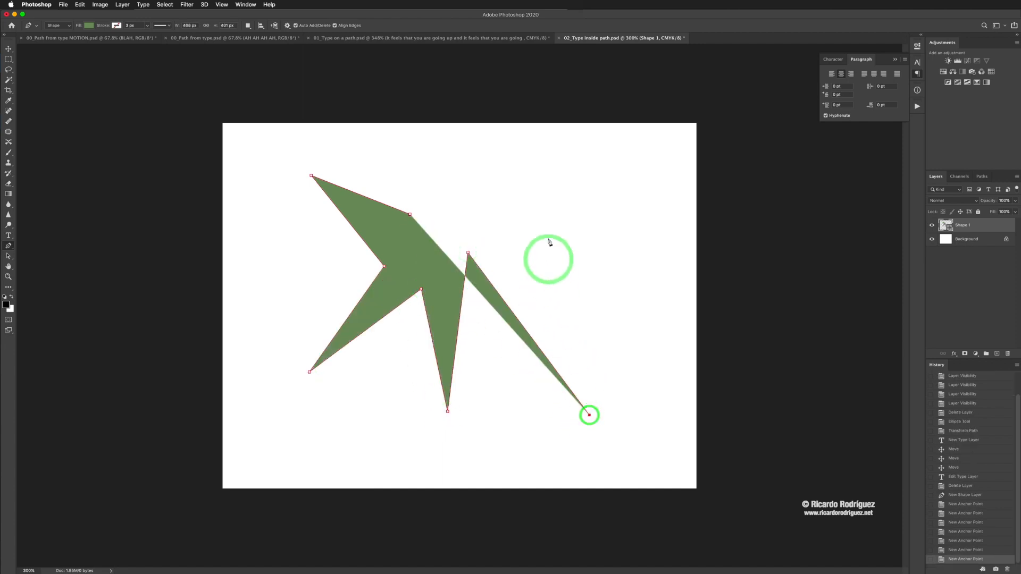
{"action": "left_click", "coordinate": [526, 223]}
{"action": "left_click", "coordinate": [618, 150]}
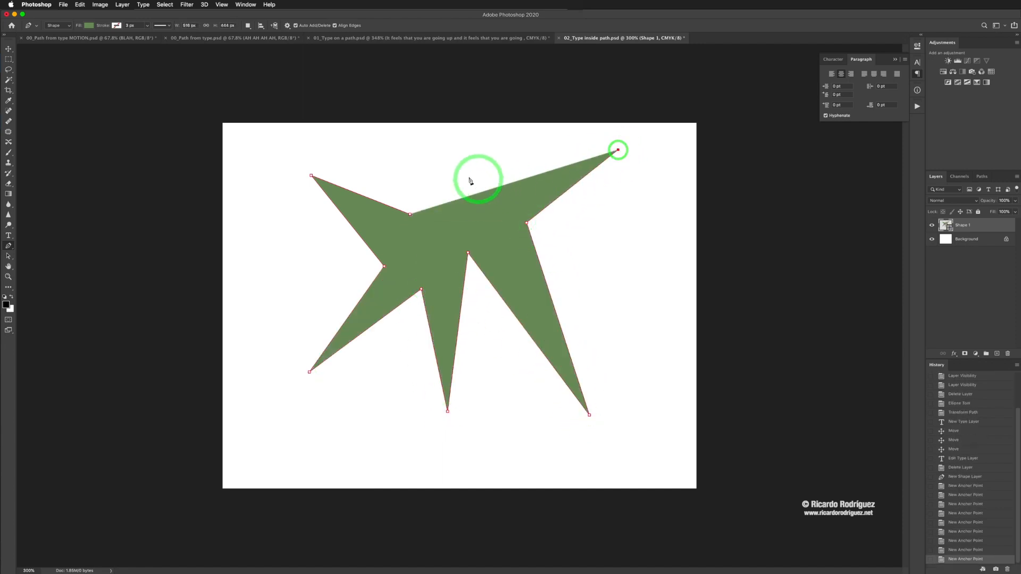
{"action": "left_click", "coordinate": [454, 183]}
{"action": "left_click", "coordinate": [395, 144]}
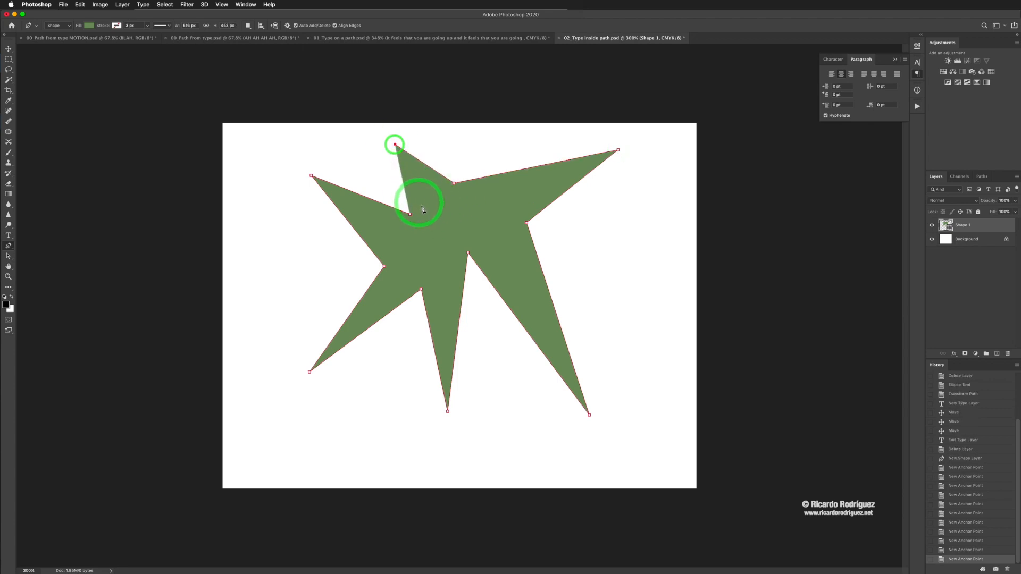
{"action": "left_click", "coordinate": [410, 214]}
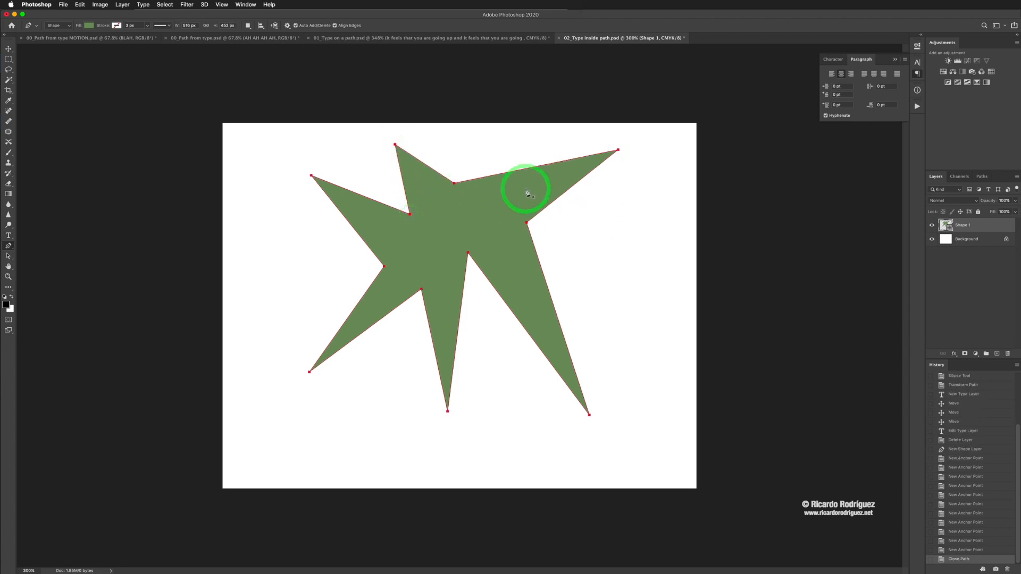
Step: Place Lorem Ipsum placeholder type inside the green star's path and commit it
{"action": "key", "text": "t"}
{"action": "left_click", "coordinate": [442, 207]}
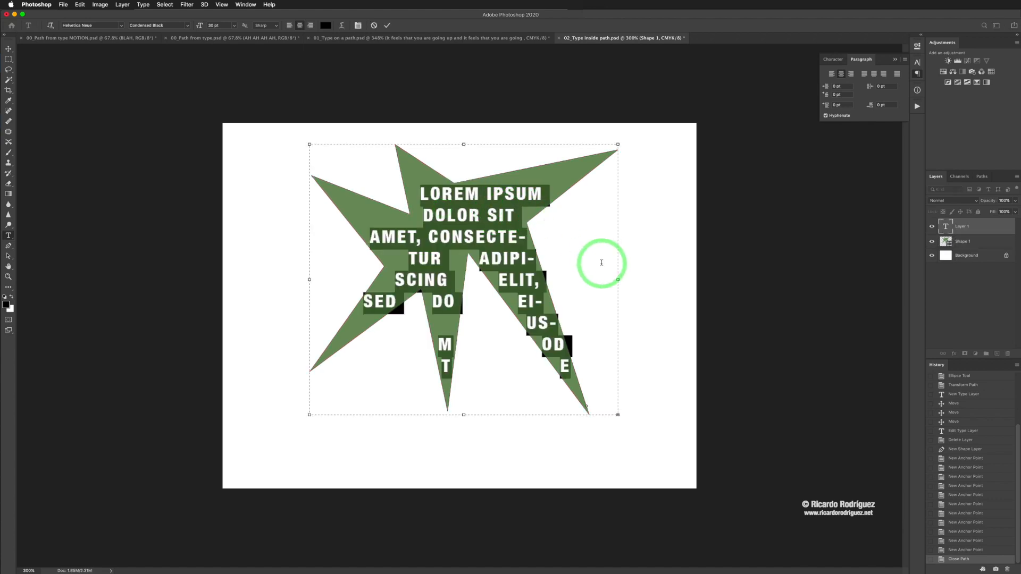
{"action": "left_click", "coordinate": [573, 242]}
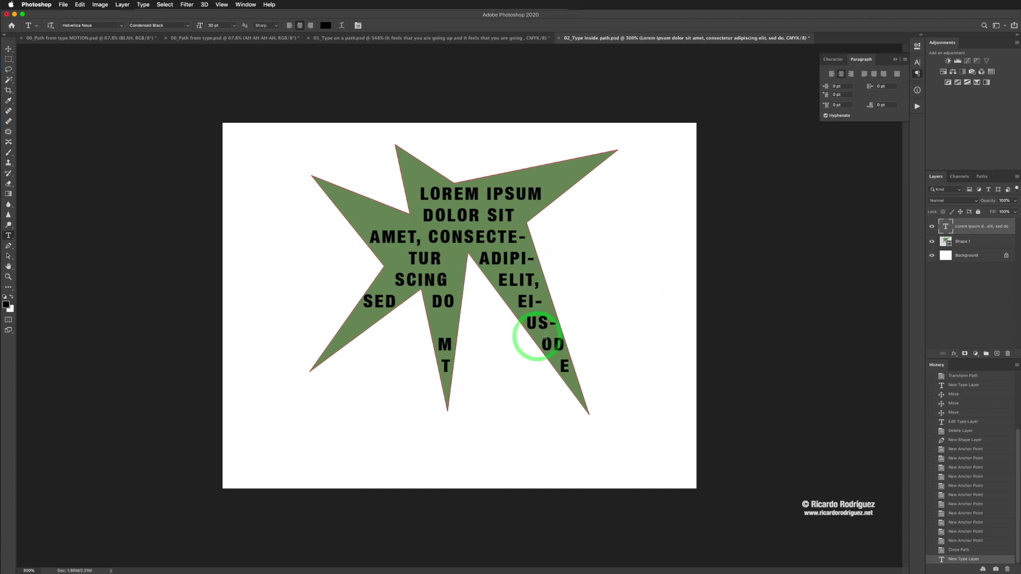
{"action": "key", "text": "b"}
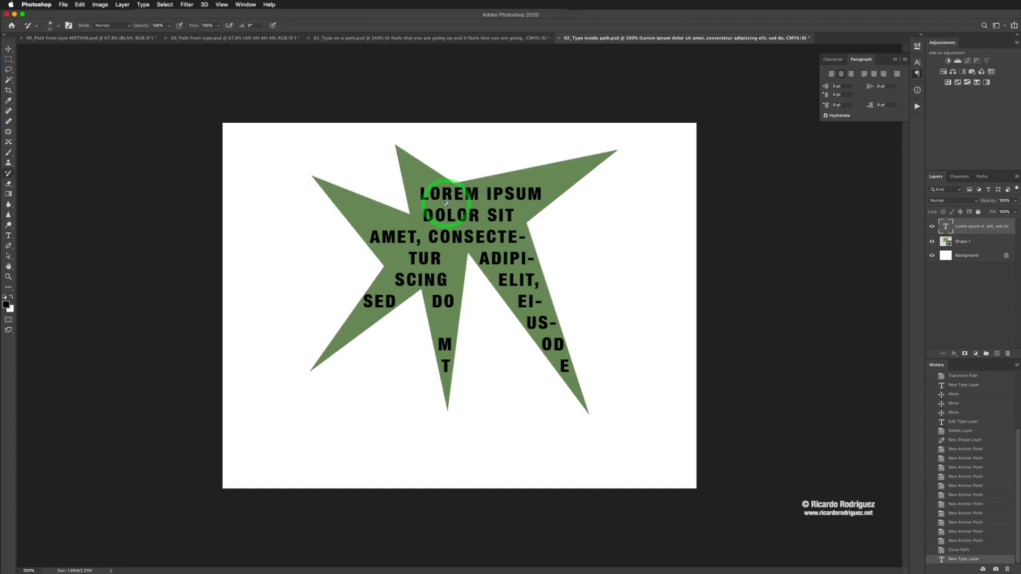
{"action": "left_click", "coordinate": [448, 203]}
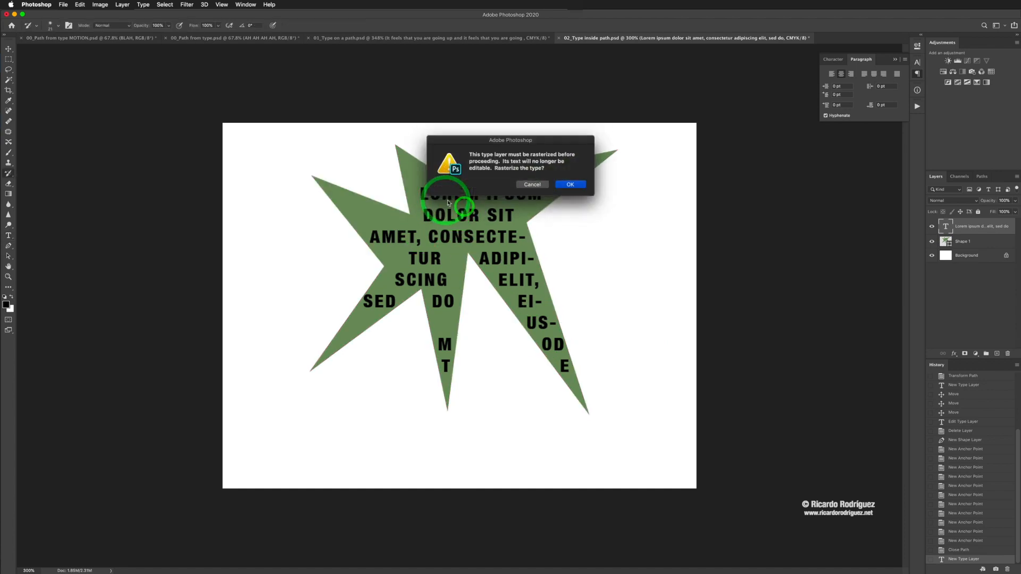
{"action": "left_click", "coordinate": [532, 185]}
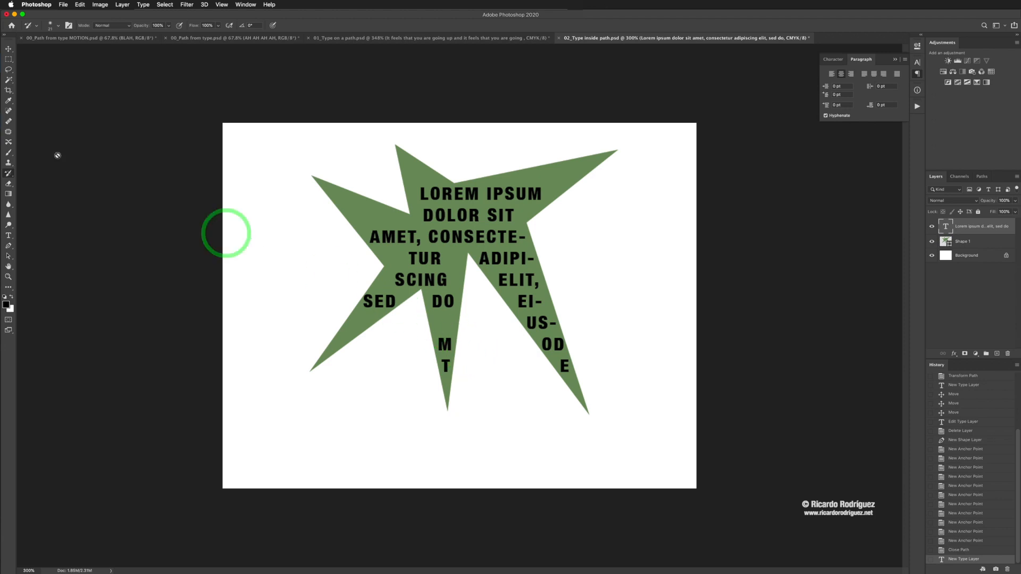
{"action": "left_click", "coordinate": [8, 49]}
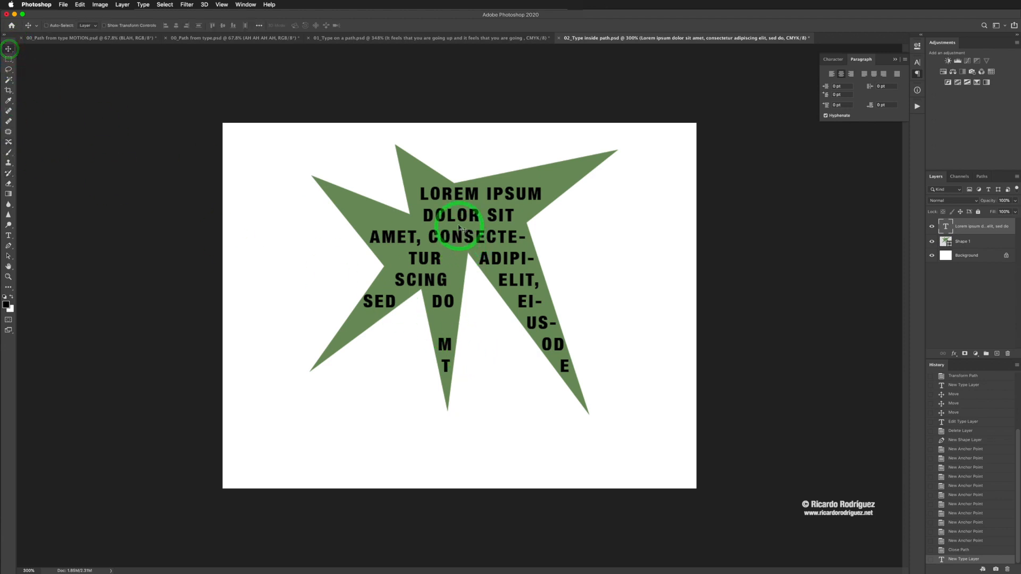
Step: Set the font size of all the Lorem Ipsum text inside the star to 14 pt and commit the edit
{"action": "key", "text": "t"}
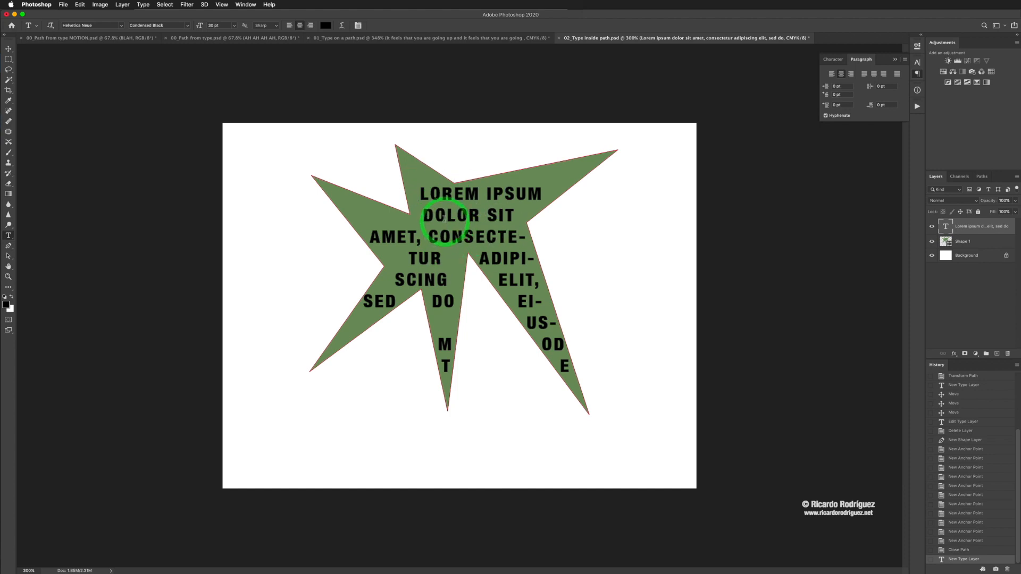
{"action": "left_click", "coordinate": [444, 219]}
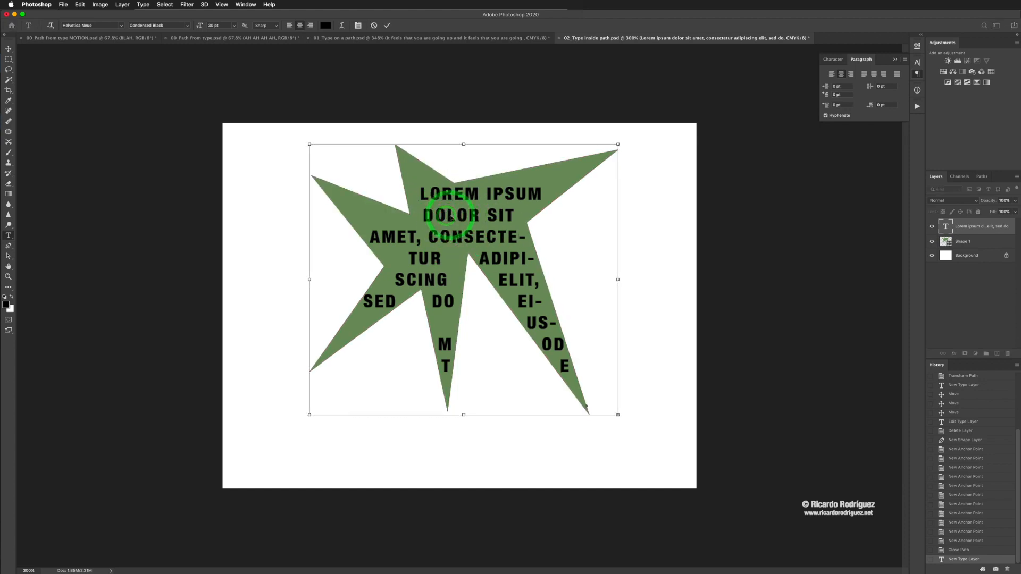
{"action": "key", "text": "super+a"}
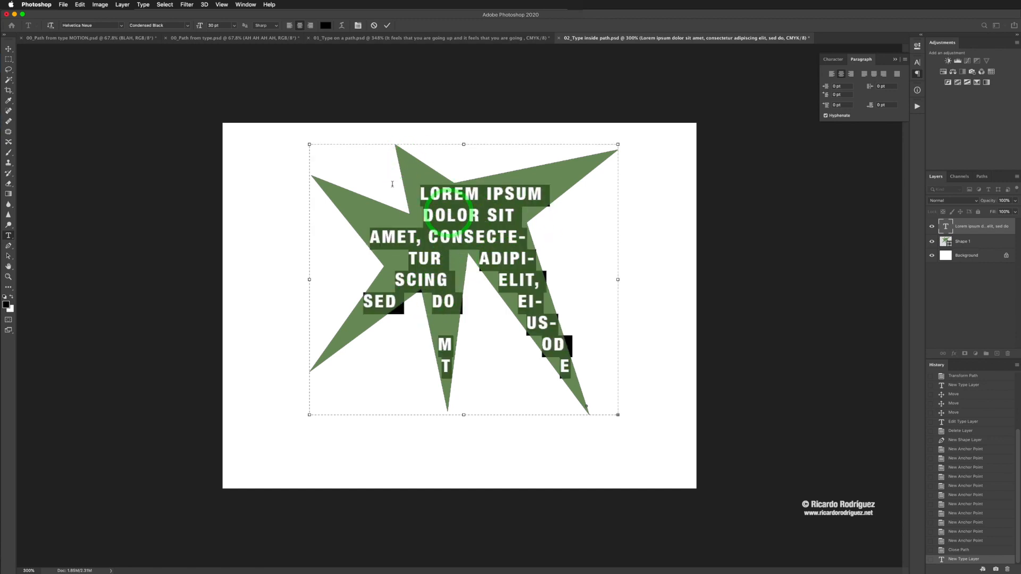
{"action": "left_click", "coordinate": [233, 25]}
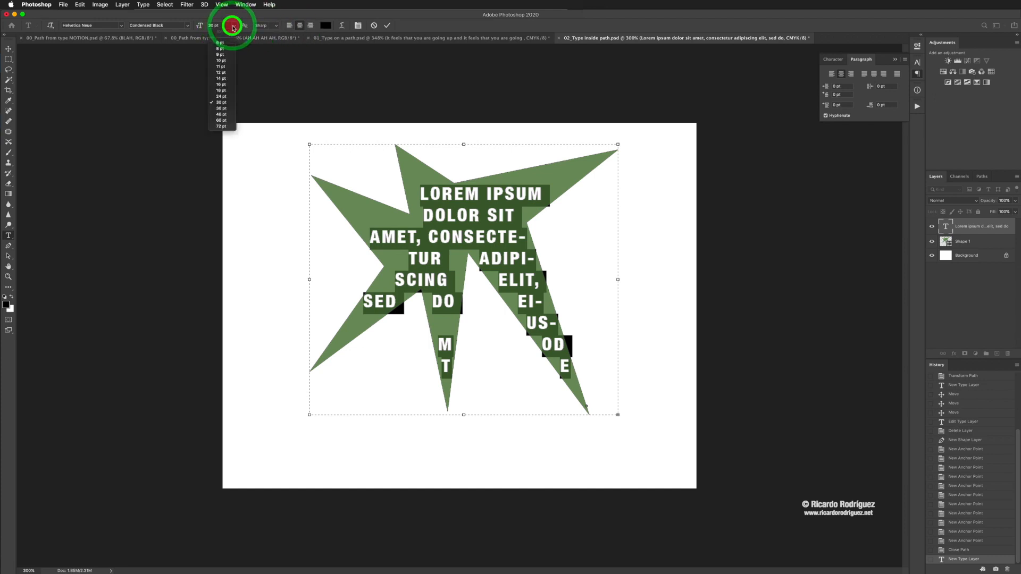
{"action": "left_click", "coordinate": [221, 74]}
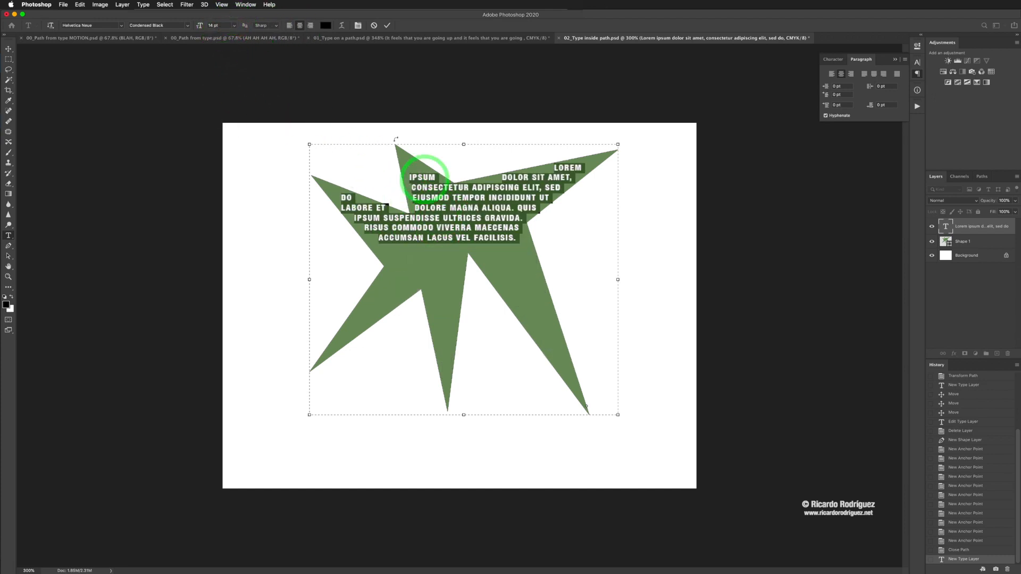
{"action": "left_click", "coordinate": [387, 26]}
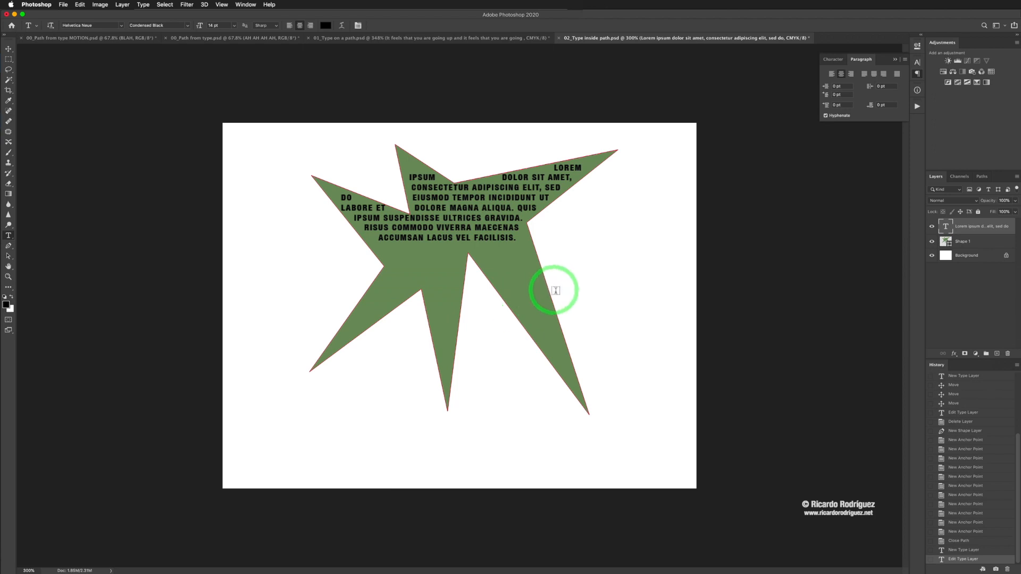
Step: Review the BLAH motion-blur, AH AH AH AH and type-on-a-path documents, and return to 02_Type inside path.psd
{"action": "left_click", "coordinate": [95, 39]}
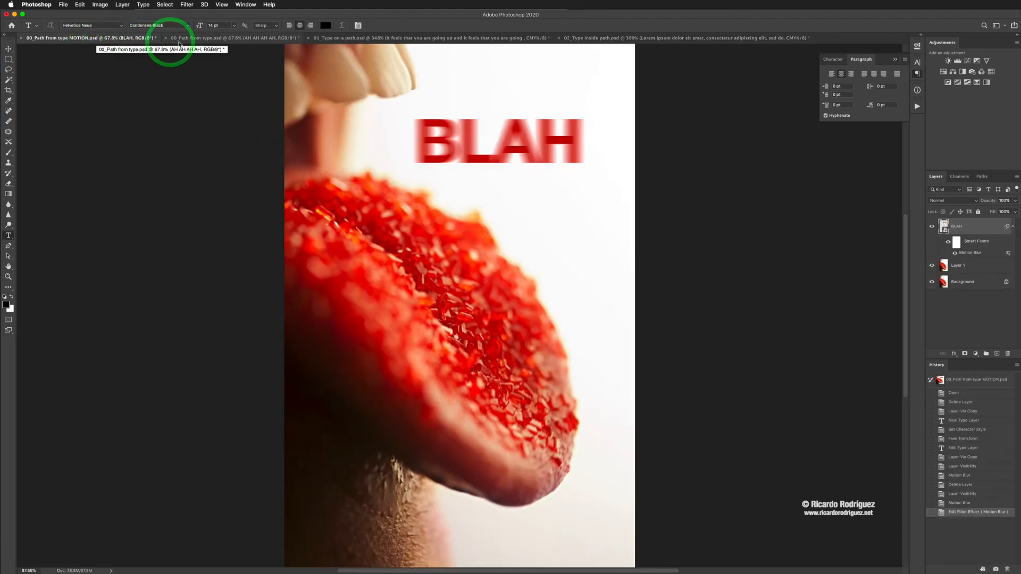
{"action": "left_click", "coordinate": [207, 43]}
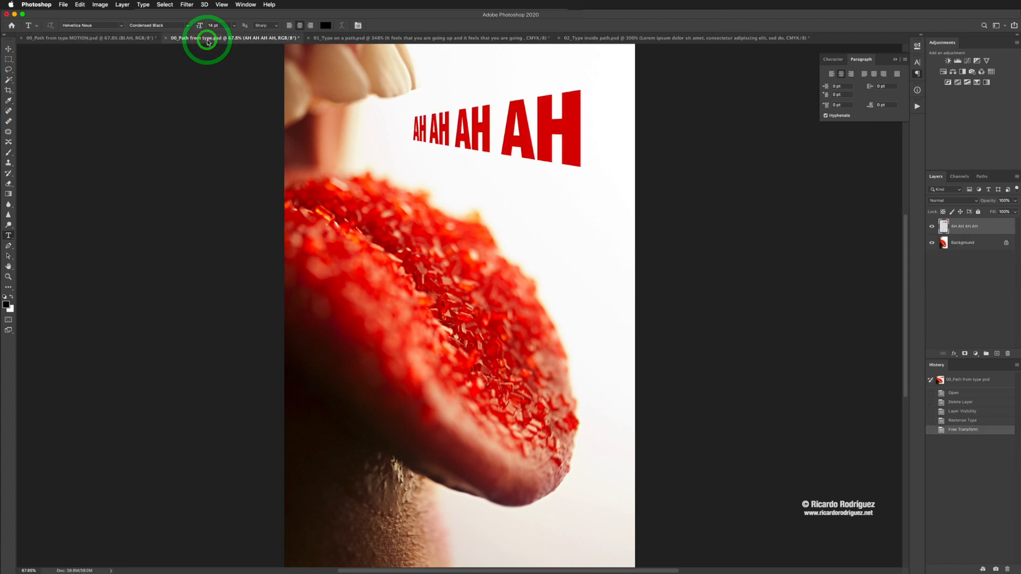
{"action": "left_click", "coordinate": [366, 40]}
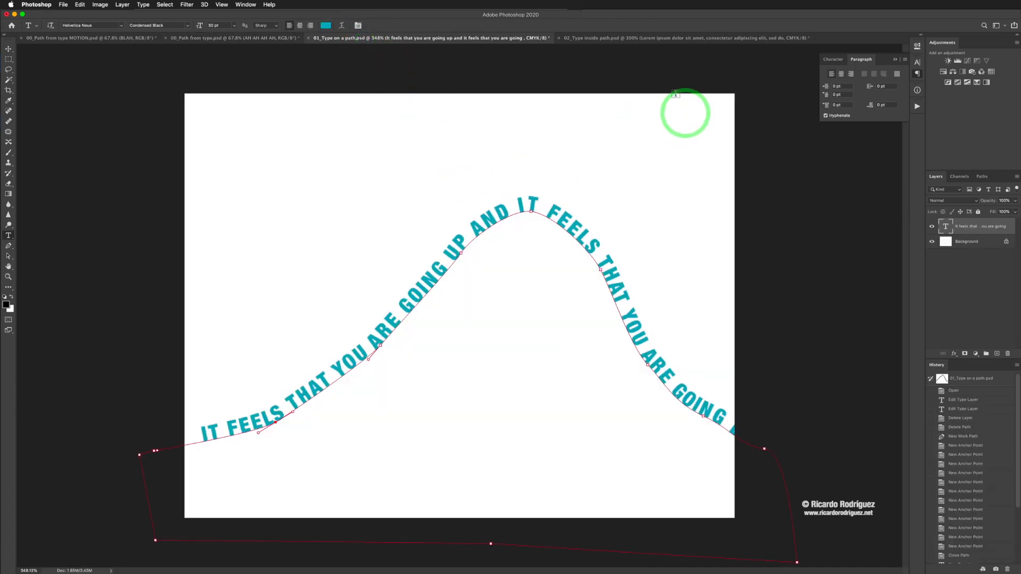
{"action": "left_click", "coordinate": [617, 40]}
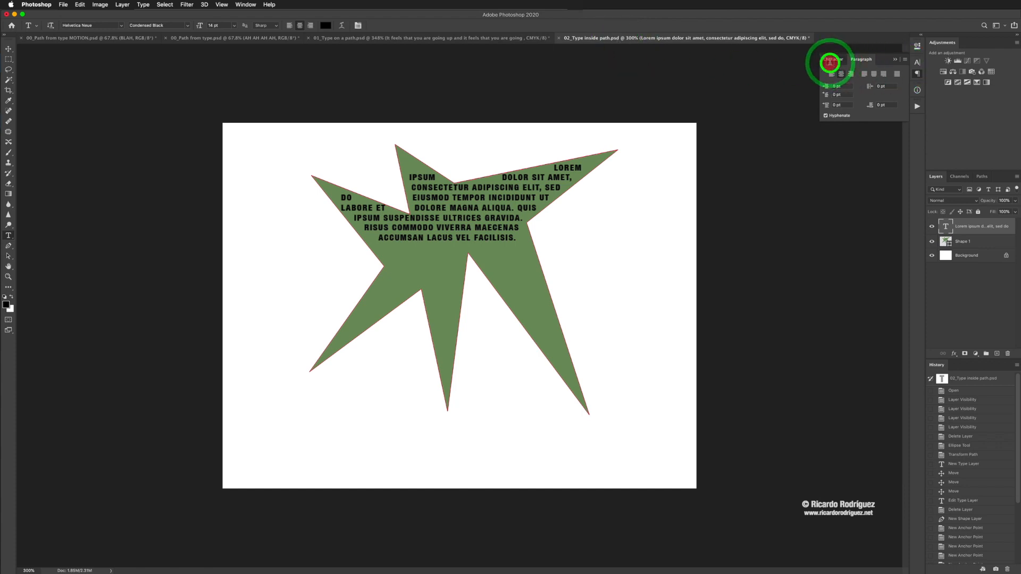
Step: Examine the character and paragraph formatting options for the star's text, ending on the character options
{"action": "left_click", "coordinate": [833, 60]}
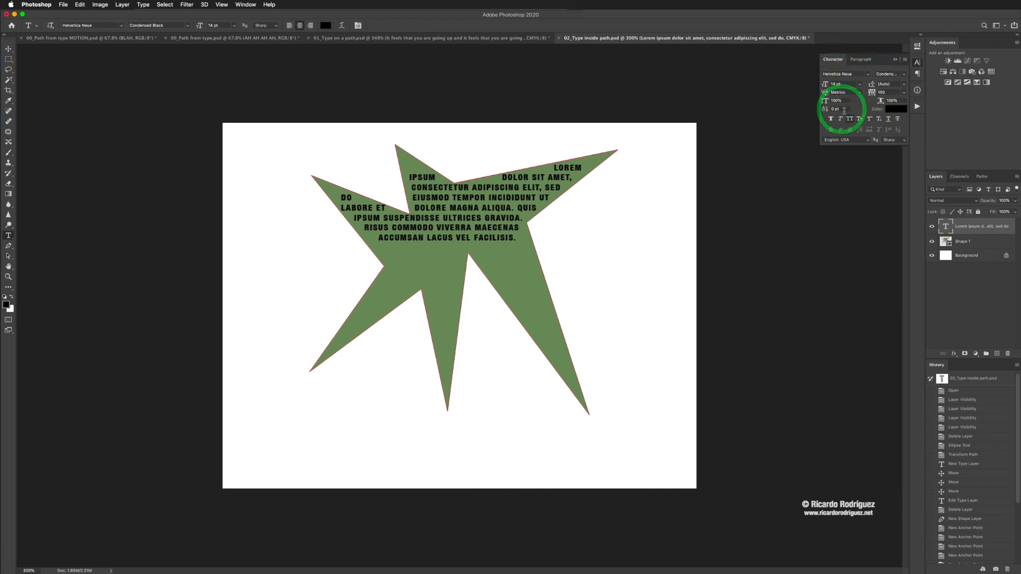
{"action": "left_click", "coordinate": [862, 61]}
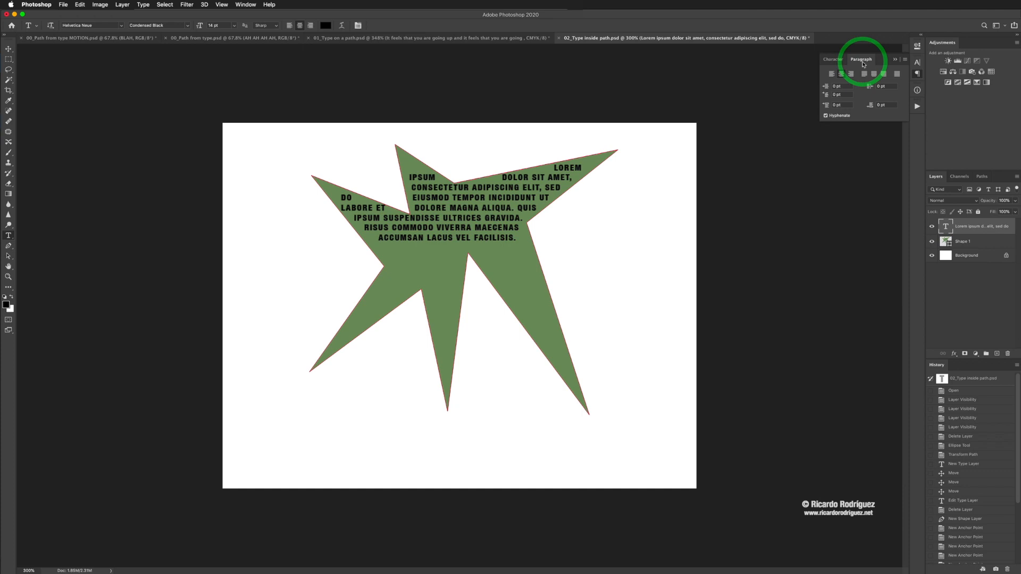
{"action": "left_click", "coordinate": [833, 59]}
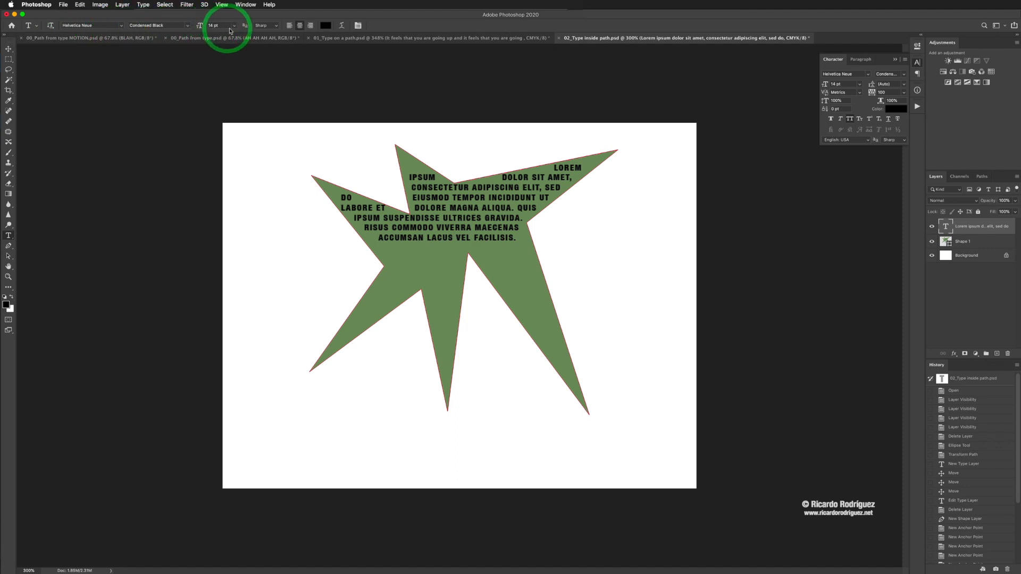
Step: Examine the available Warp Text styles for the star's text, and cancel without applying one
{"action": "left_click", "coordinate": [343, 27]}
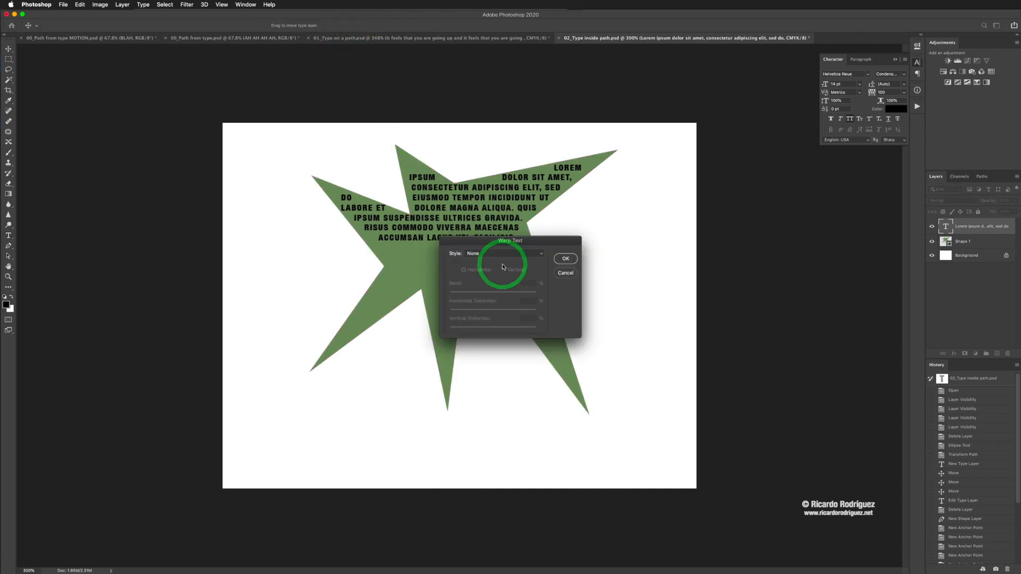
{"action": "left_click", "coordinate": [499, 254]}
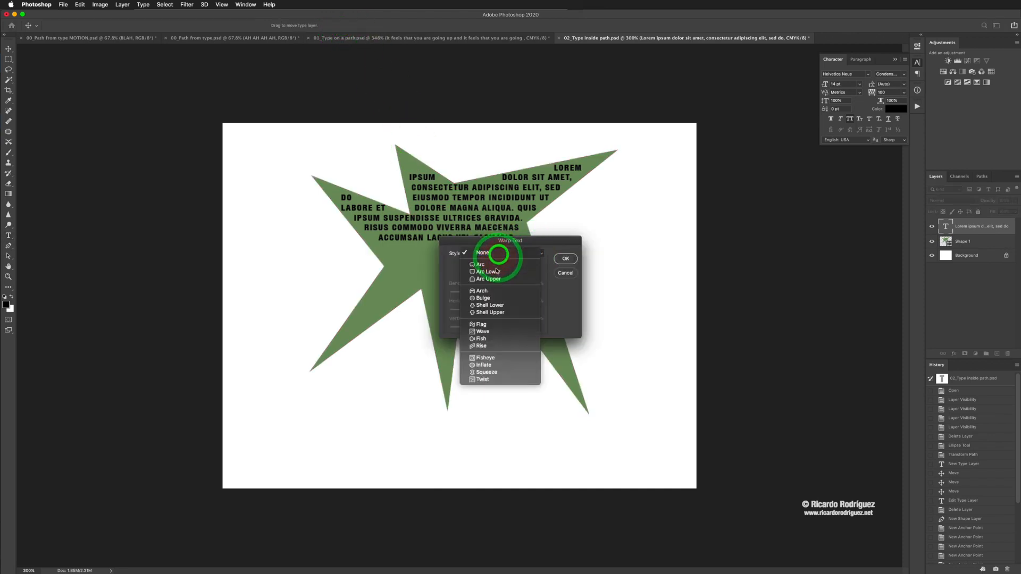
{"action": "left_click", "coordinate": [574, 274]}
{"action": "left_click", "coordinate": [566, 273]}
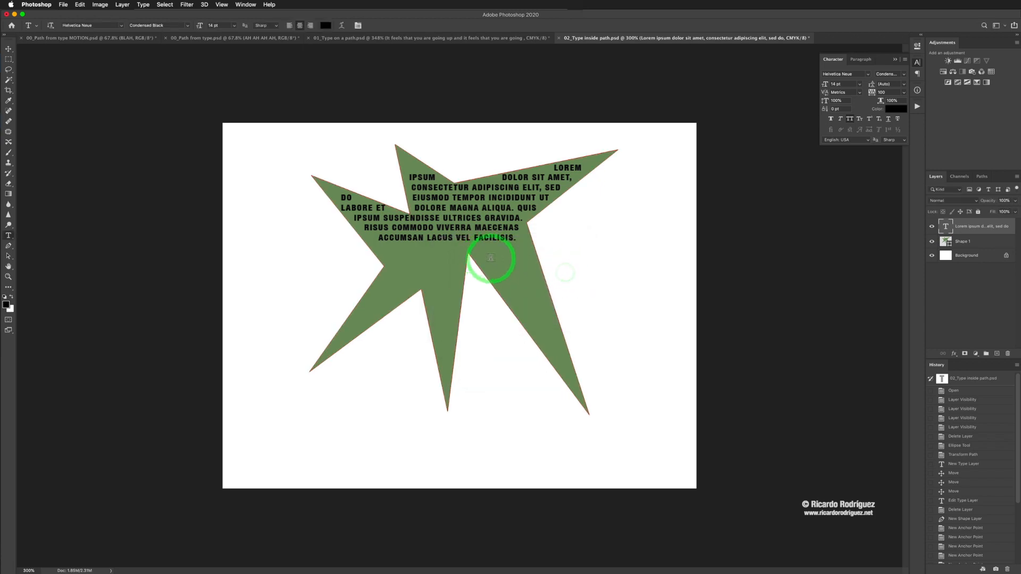